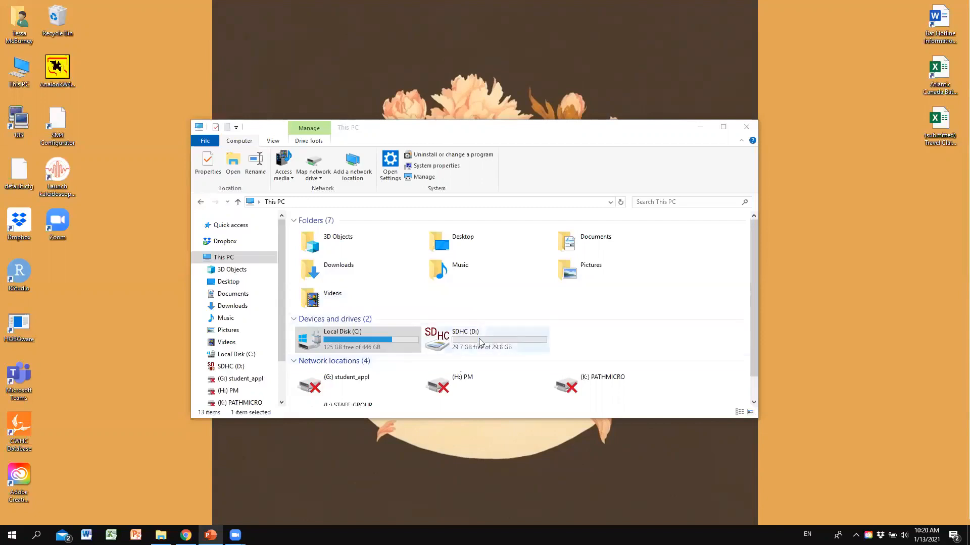
Open the SDHC (D:) memory card to view the recorder's Data folder and summary text file
{"action": "left_click", "coordinate": [456, 341]}
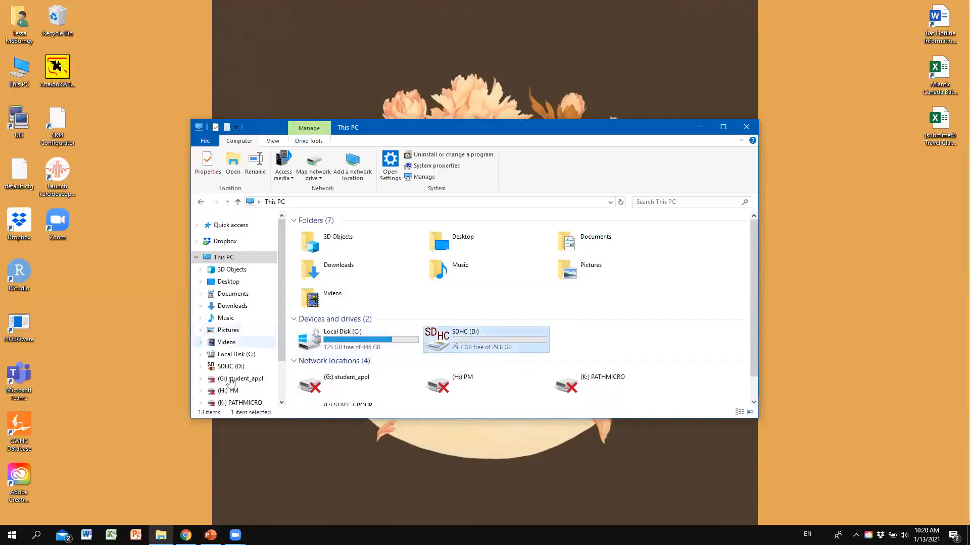
{"action": "double_click", "coordinate": [470, 347]}
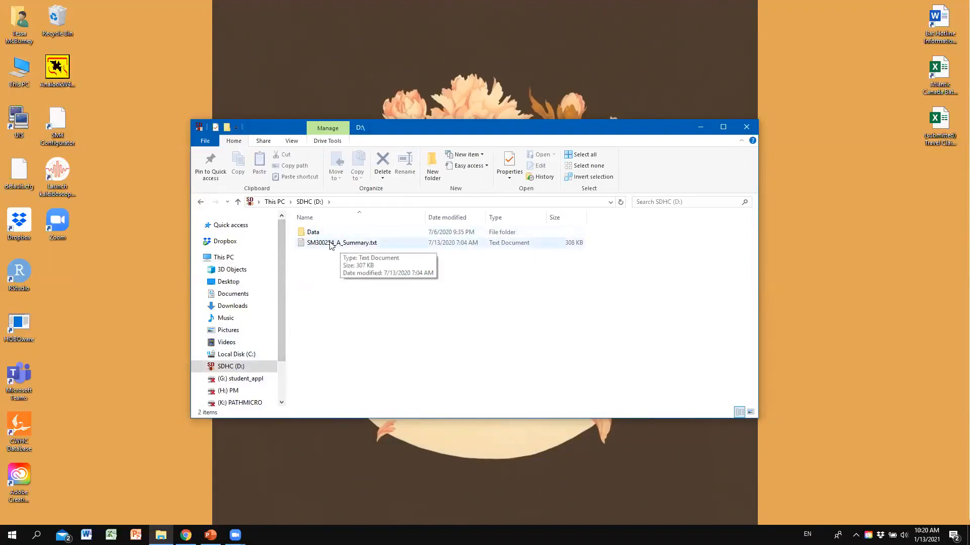
{"action": "key", "text": "alt+Tab"}
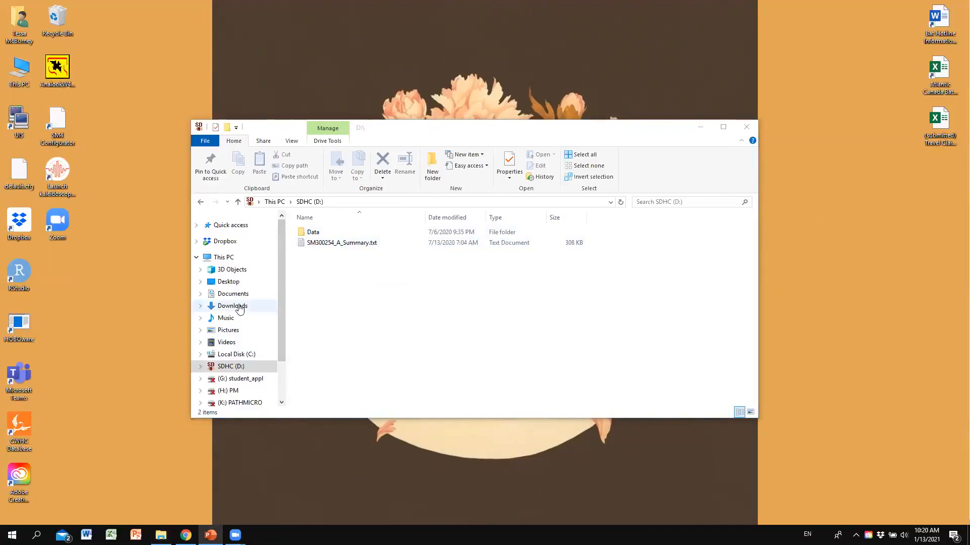
Open the CWHC NABat Data folder inside Documents, Bat Projects, NABat Monitoring
{"action": "left_click", "coordinate": [262, 294]}
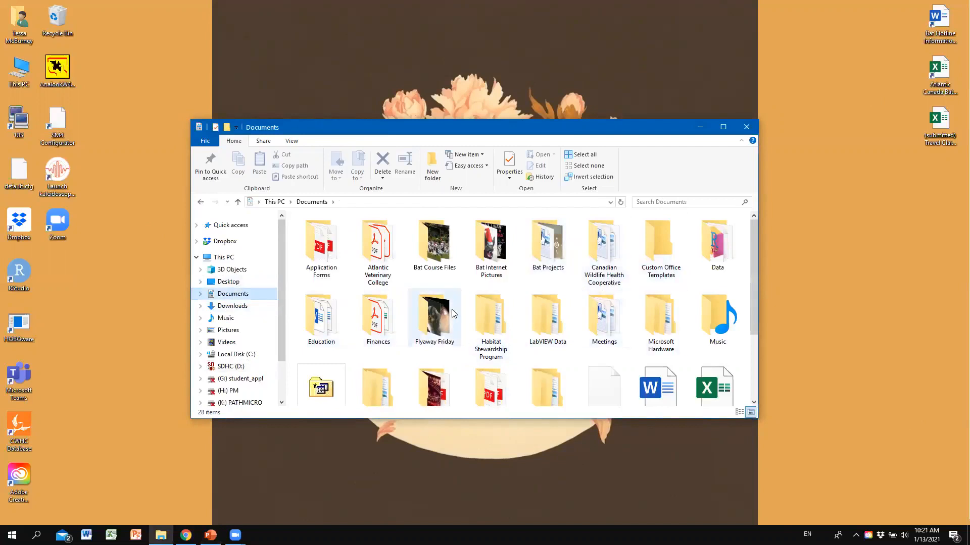
{"action": "double_click", "coordinate": [523, 251]}
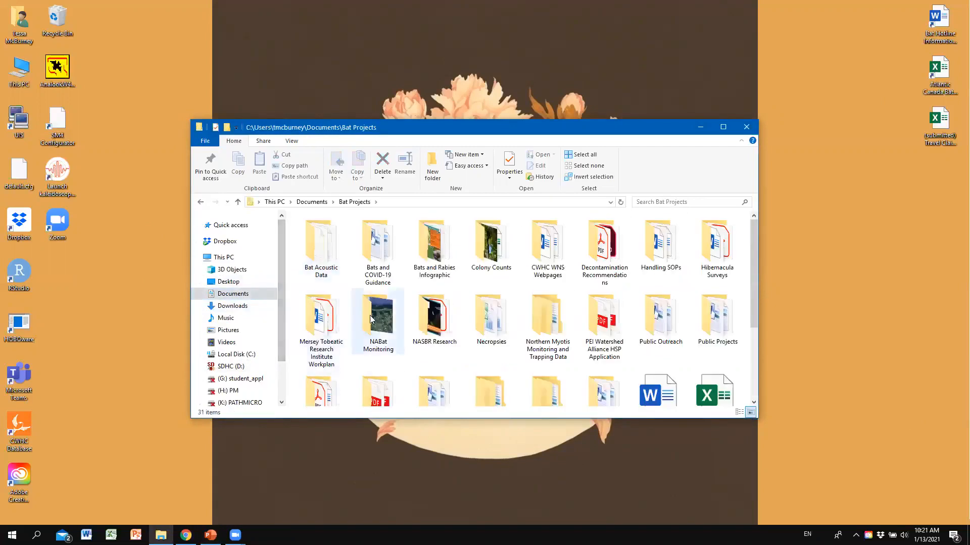
{"action": "double_click", "coordinate": [370, 317]}
{"action": "double_click", "coordinate": [314, 232]}
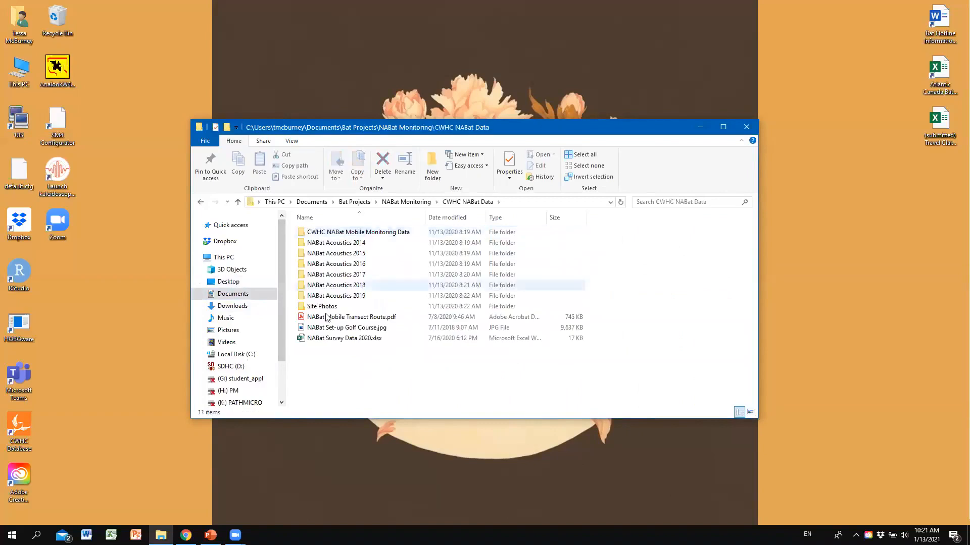
Create a new folder named "NABat Acoustics 2020" in the CWHC NABat Data folder
{"action": "right_click", "coordinate": [342, 370]}
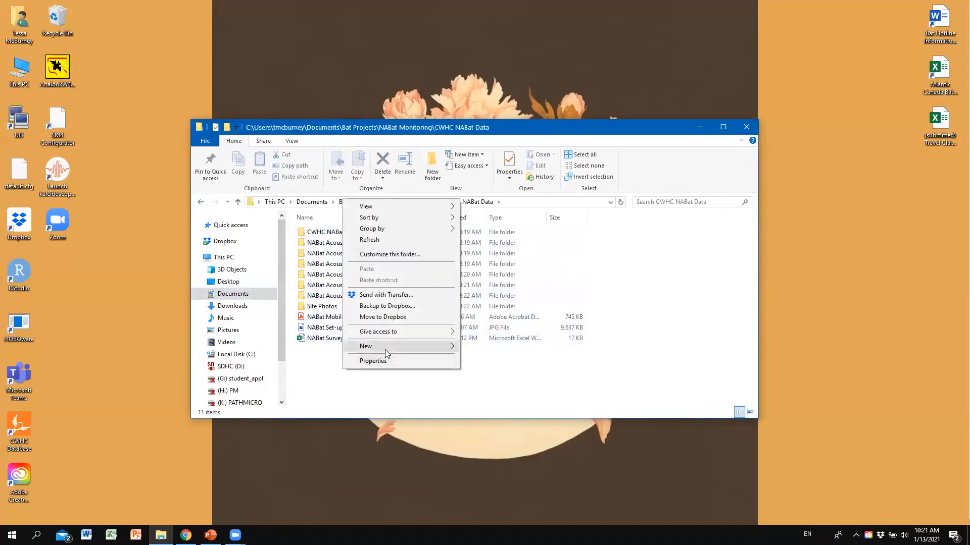
{"action": "mouse_move", "coordinate": [407, 350]}
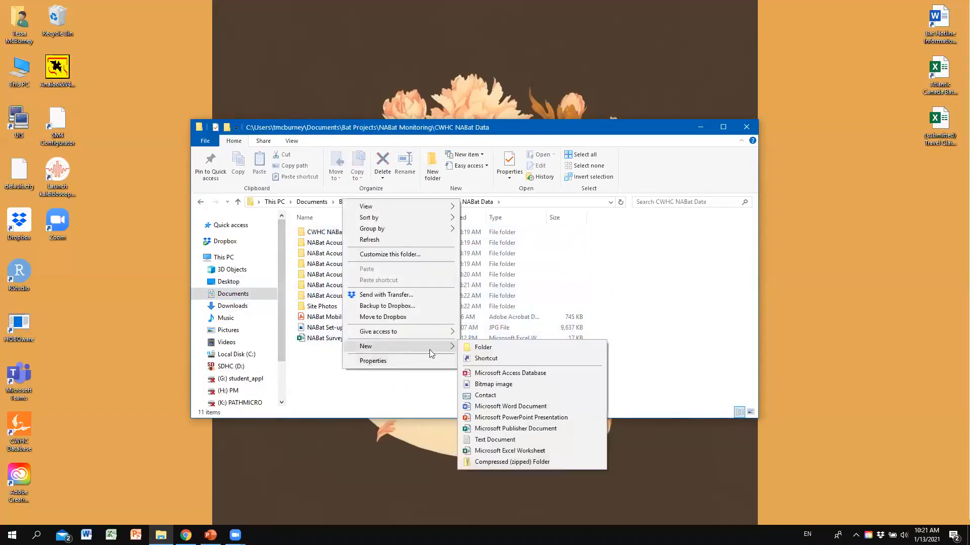
{"action": "left_click", "coordinate": [475, 348]}
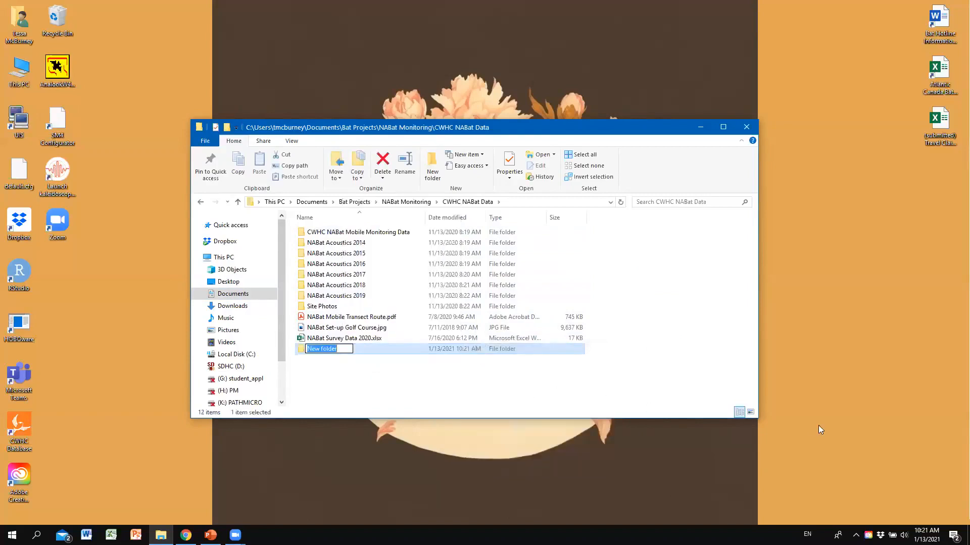
{"action": "type", "text": "NABat Acoustics 2020"}
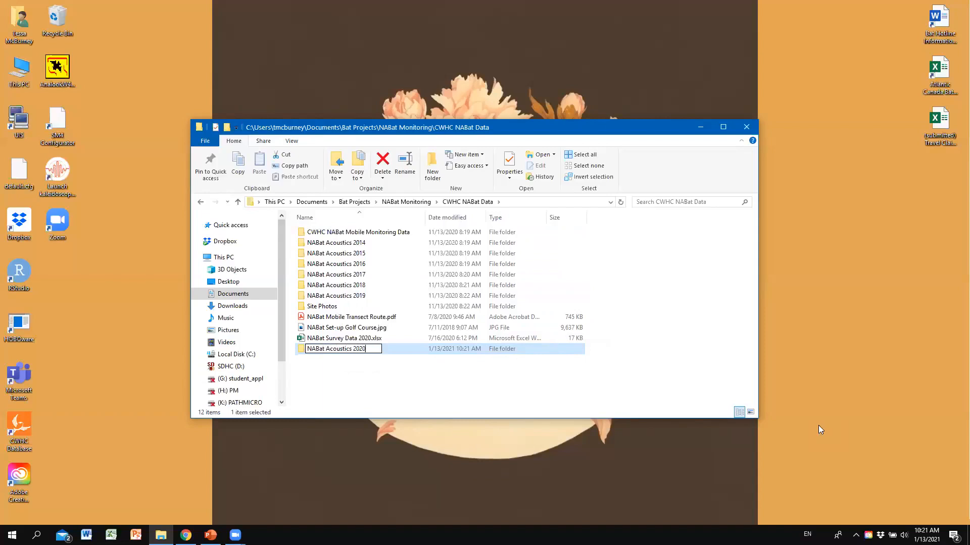
{"action": "key", "text": "Return"}
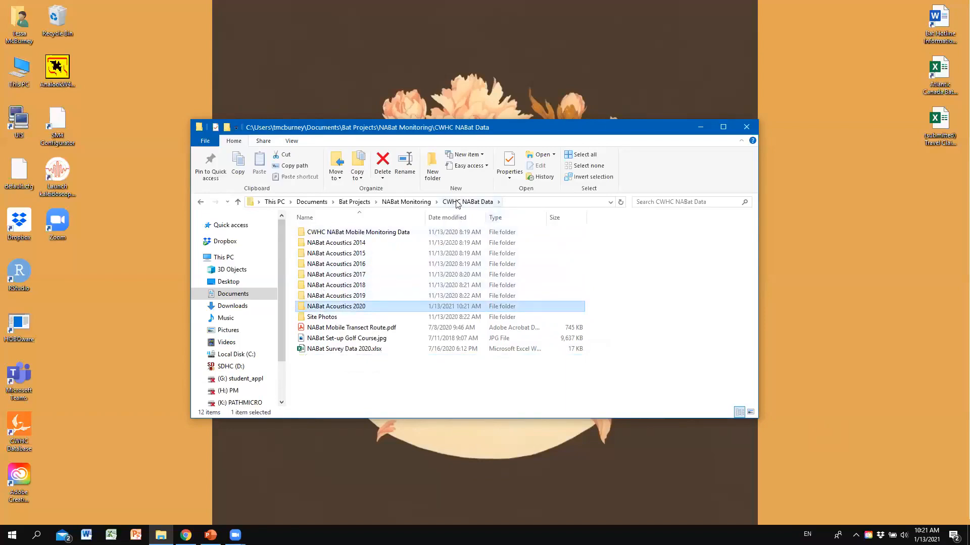
Go back to the parent NABat Monitoring folder and reopen CWHC NABat Data
{"action": "left_click", "coordinate": [201, 202]}
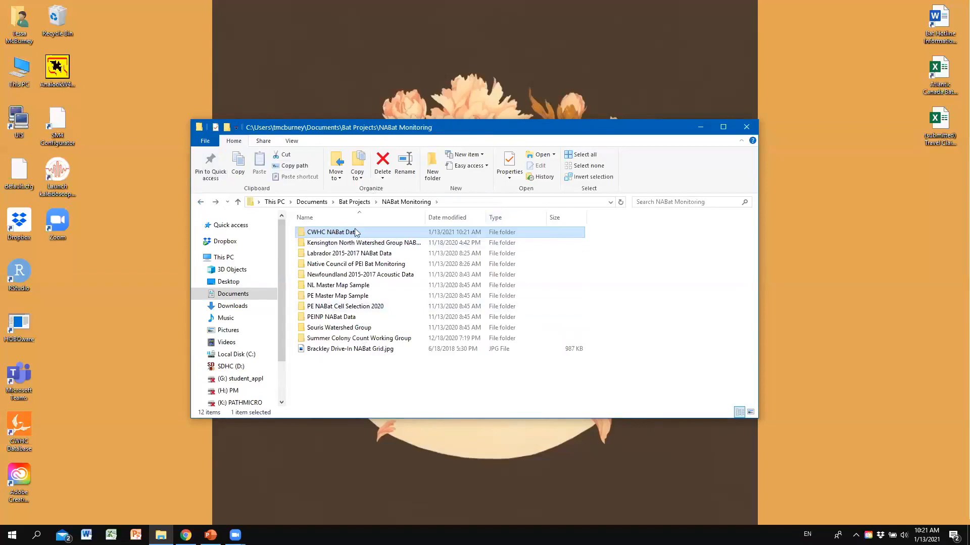
{"action": "mouse_move", "coordinate": [321, 234]}
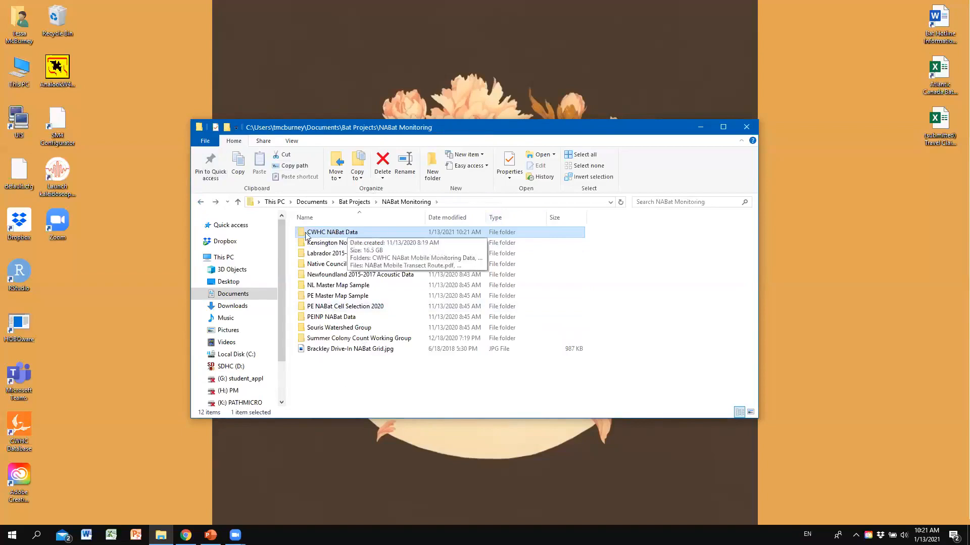
{"action": "double_click", "coordinate": [345, 233]}
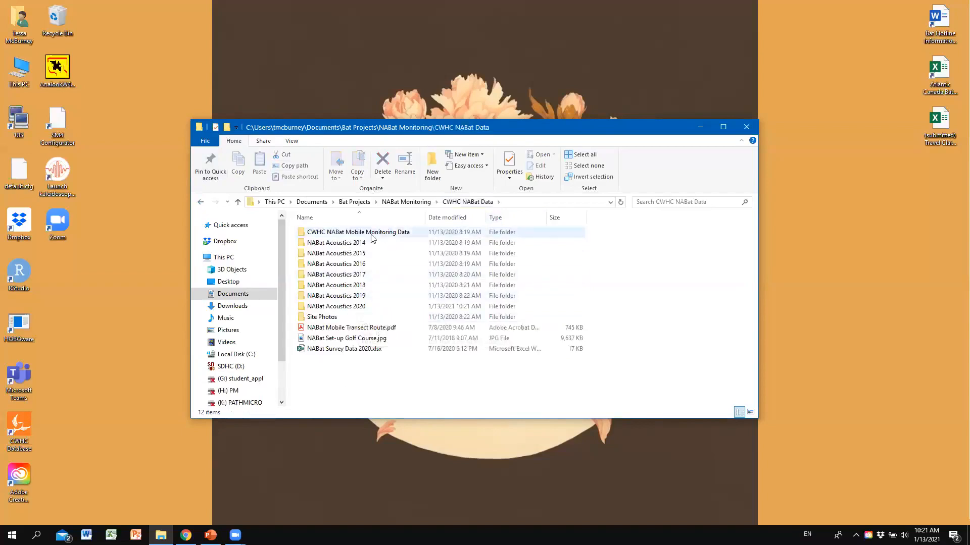
Open the NABat Acoustics 2020 folder and create a subfolder named "Raw Data" in it
{"action": "mouse_move", "coordinate": [379, 311]}
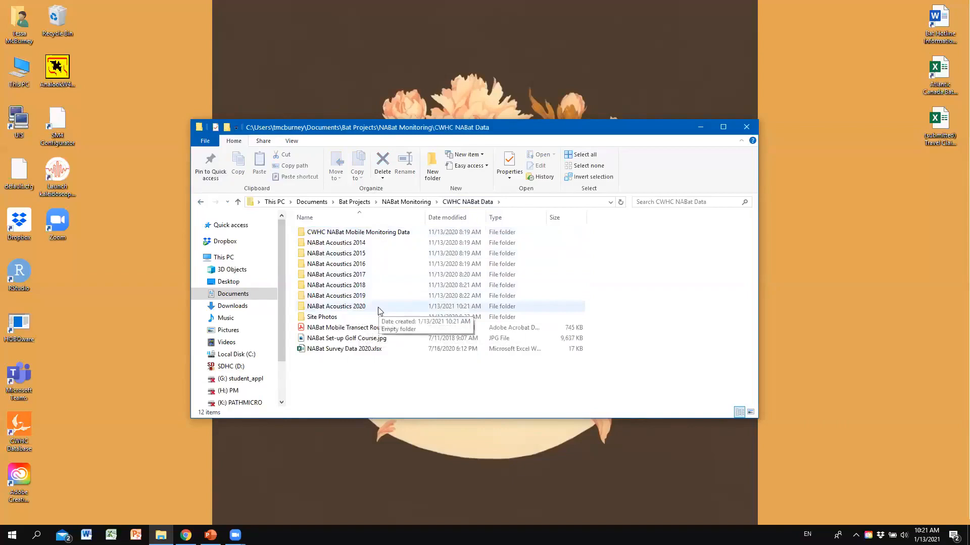
{"action": "double_click", "coordinate": [378, 307]}
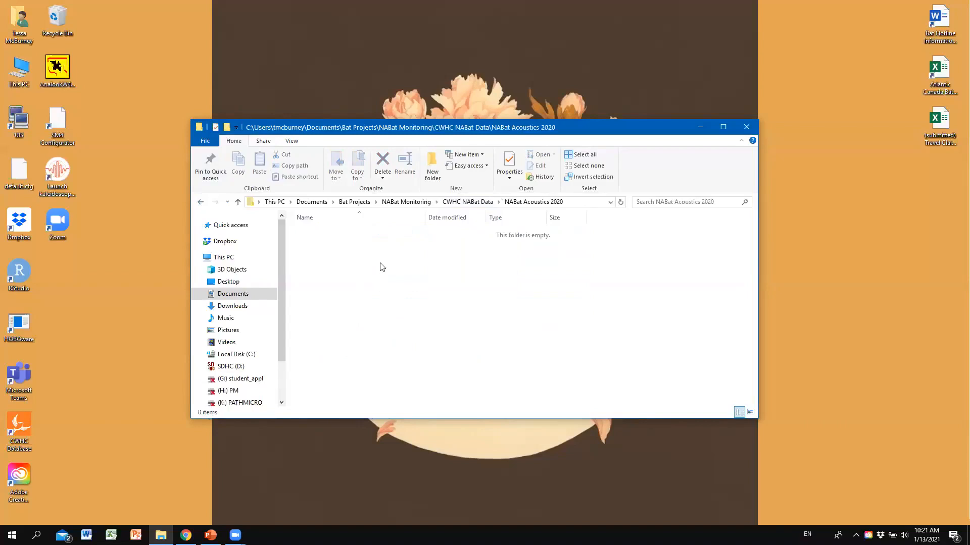
{"action": "right_click", "coordinate": [374, 260]}
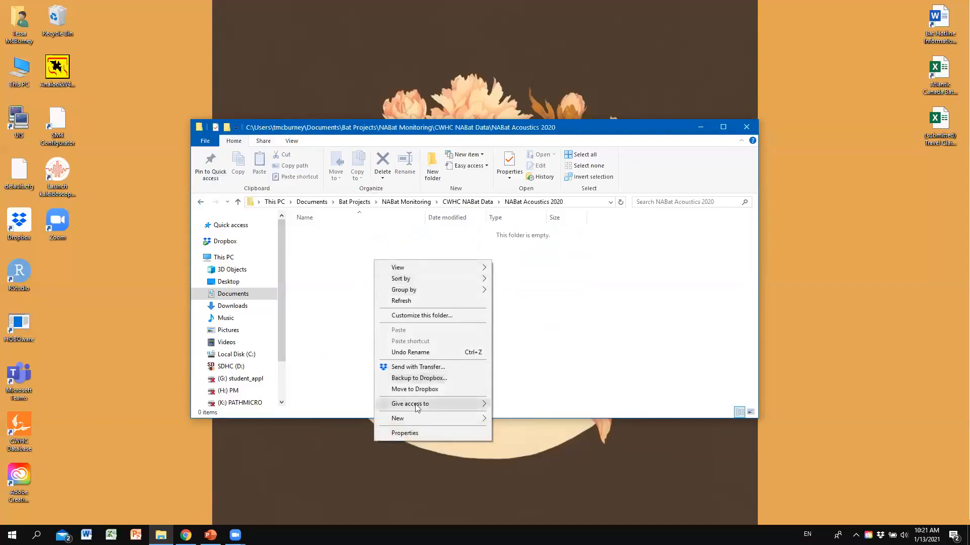
{"action": "left_click", "coordinate": [511, 420]}
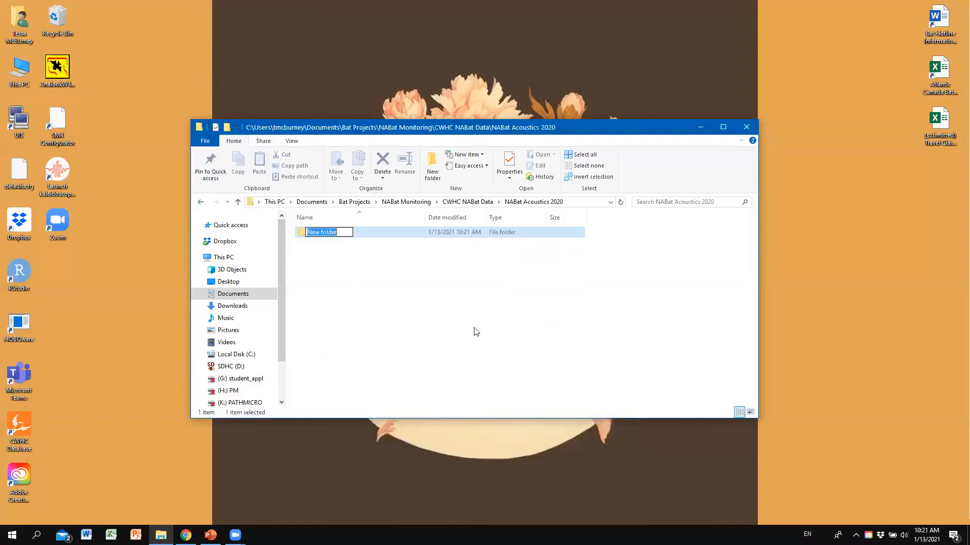
{"action": "type", "text": "Raw Data"}
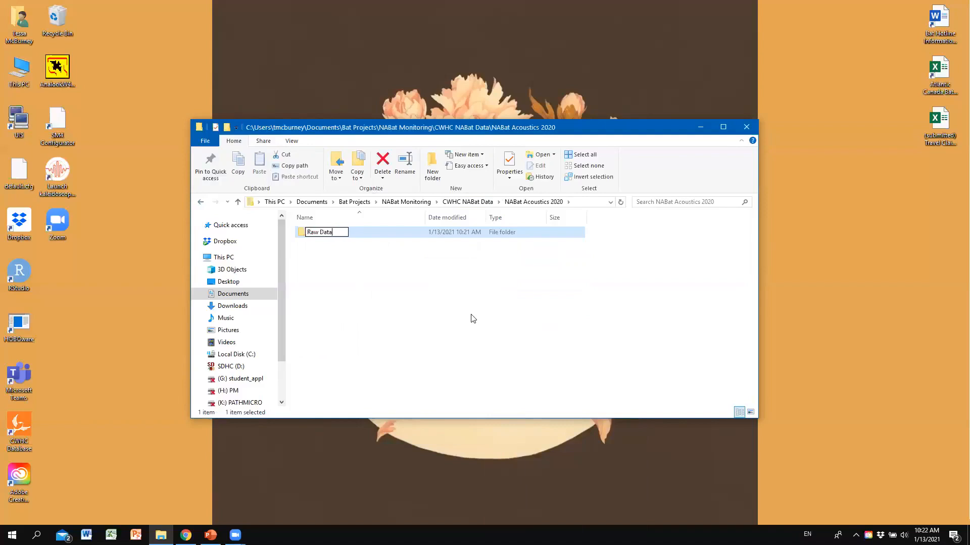
{"action": "key", "text": "Return"}
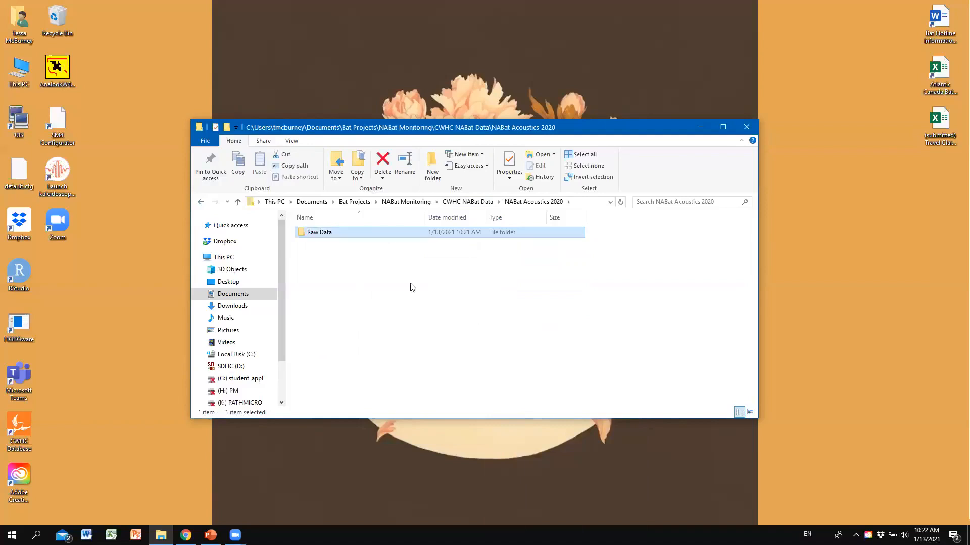
Create a second subfolder named "Processed Data" alongside Raw Data
{"action": "right_click", "coordinate": [318, 265]}
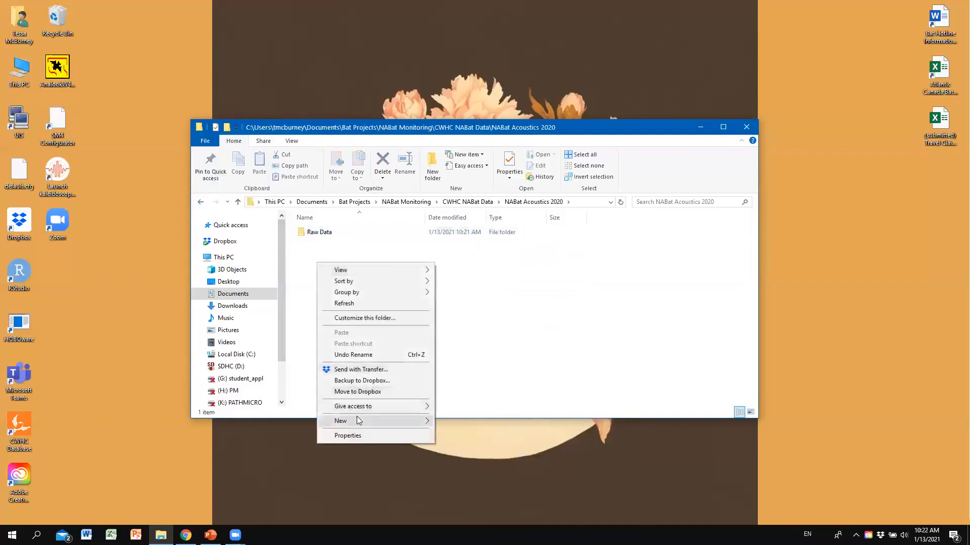
{"action": "left_click", "coordinate": [457, 423]}
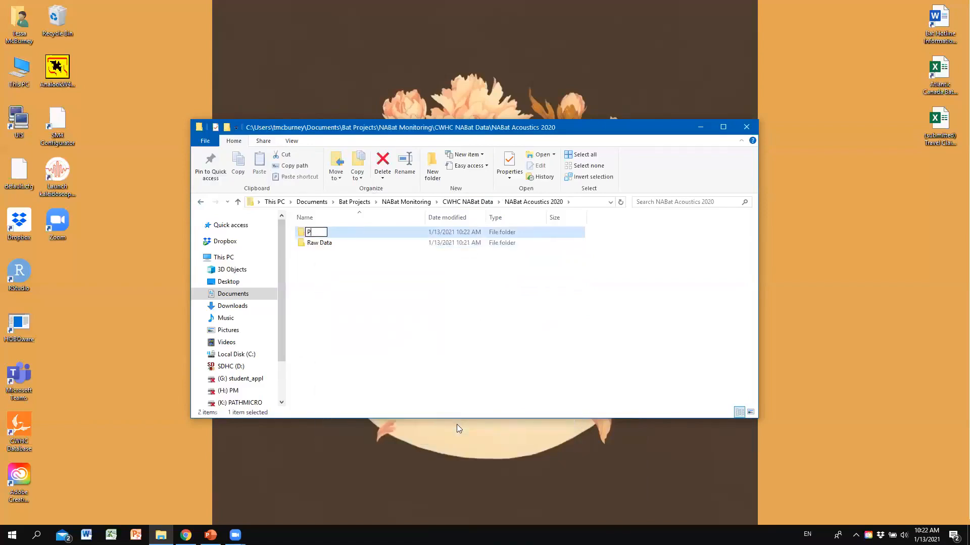
{"action": "type", "text": "Processed Data"}
{"action": "key", "text": "Return"}
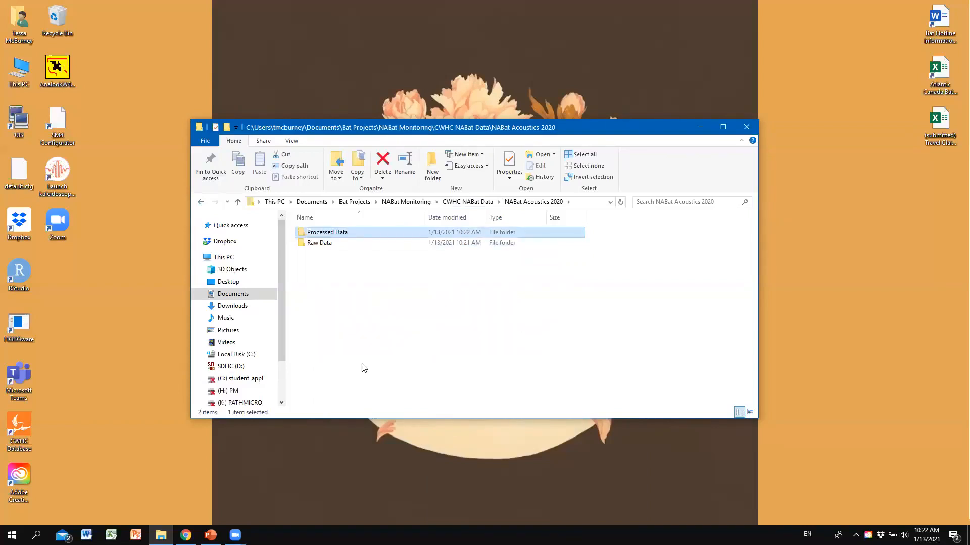
Open the Raw Data folder and create a subfolder named "Stationary Survey" in it
{"action": "double_click", "coordinate": [331, 245]}
{"action": "right_click", "coordinate": [331, 247]}
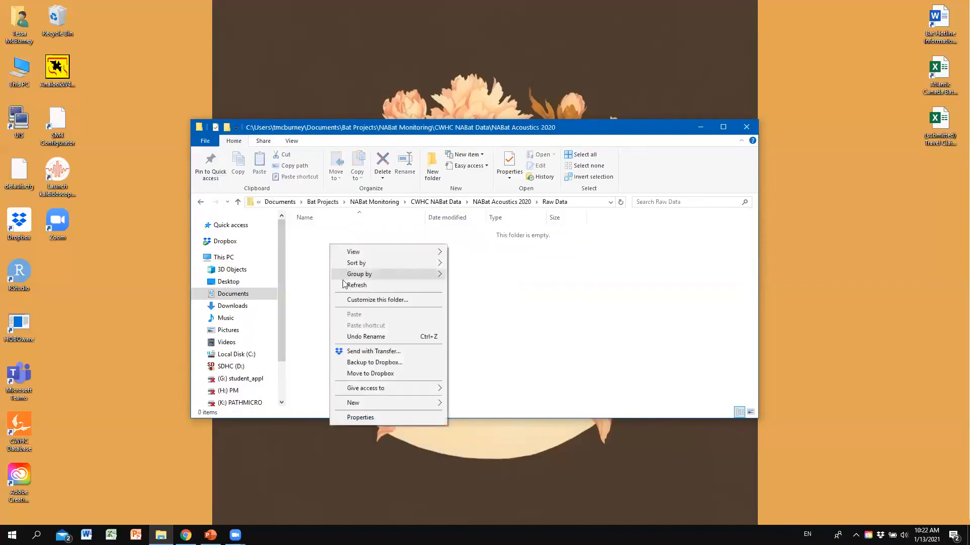
{"action": "mouse_move", "coordinate": [437, 404]}
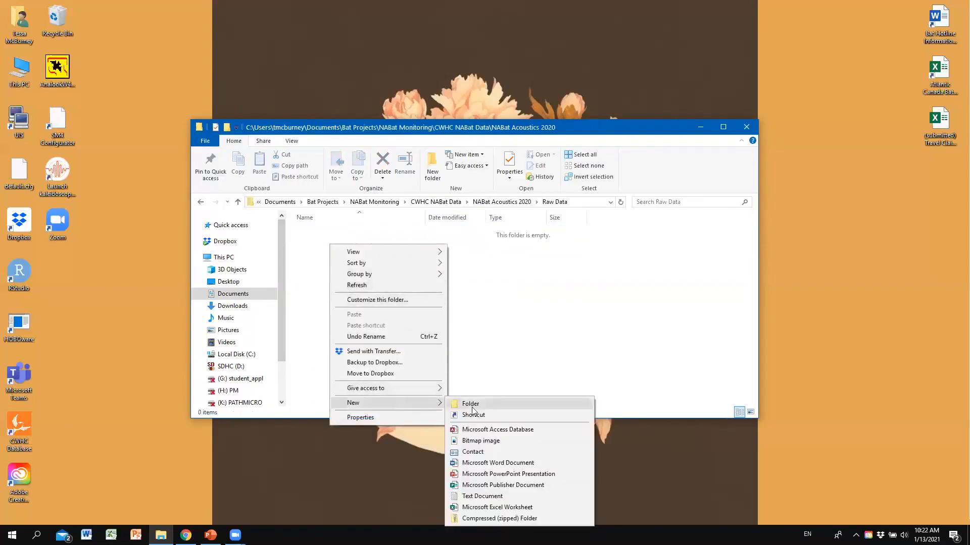
{"action": "left_click", "coordinate": [474, 403]}
{"action": "type", "text": "Stationary"}
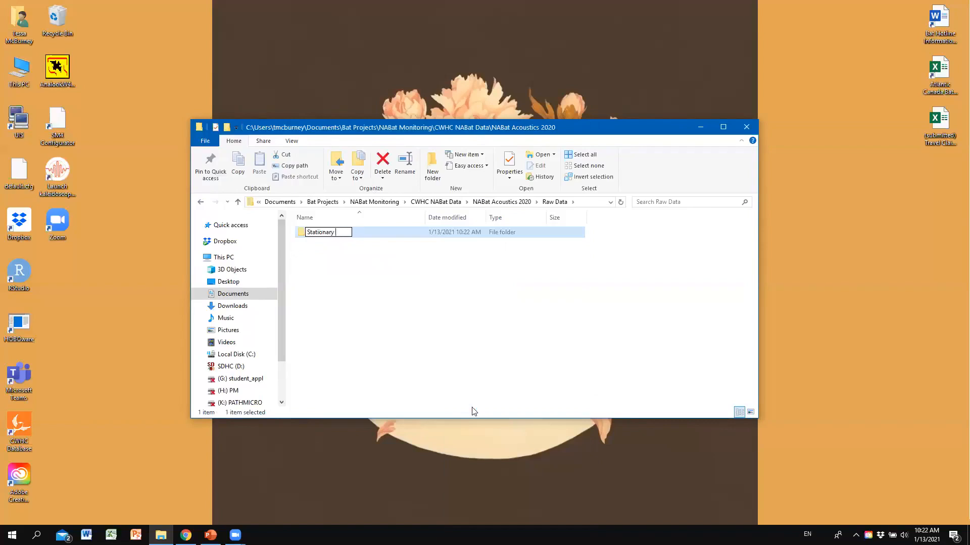
{"action": "type", "text": " Survey"}
{"action": "key", "text": "Return"}
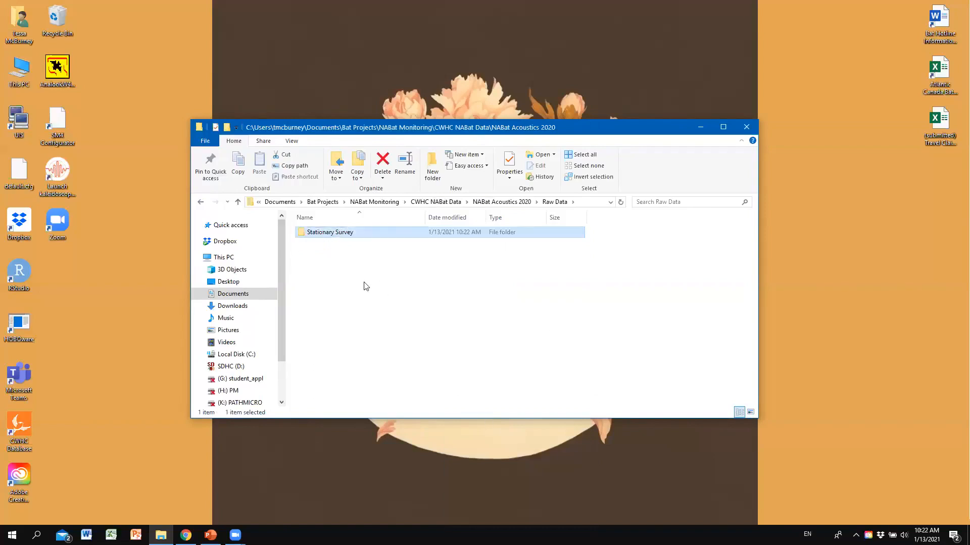
Create another subfolder in Raw Data named "Mobile Transect"
{"action": "right_click", "coordinate": [326, 263]}
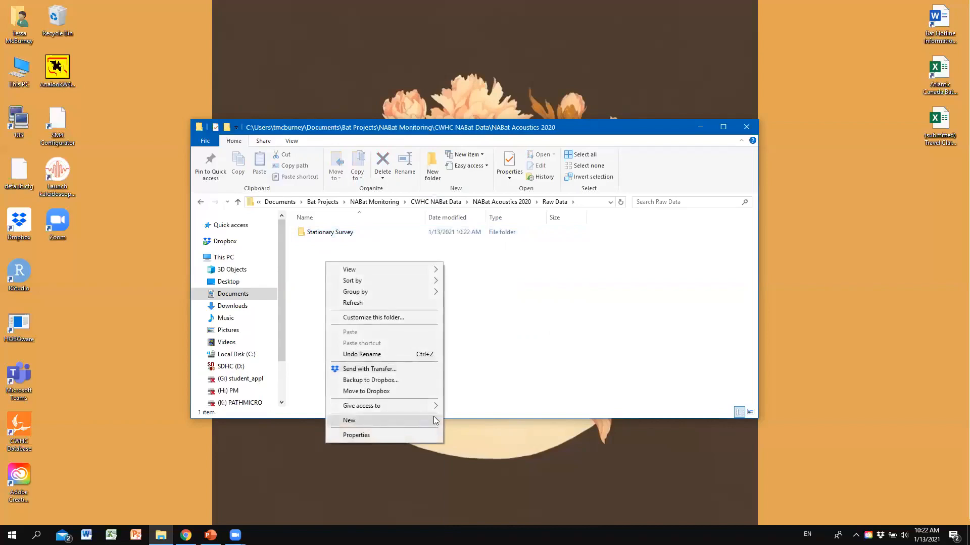
{"action": "mouse_move", "coordinate": [367, 421]}
{"action": "left_click", "coordinate": [461, 417]}
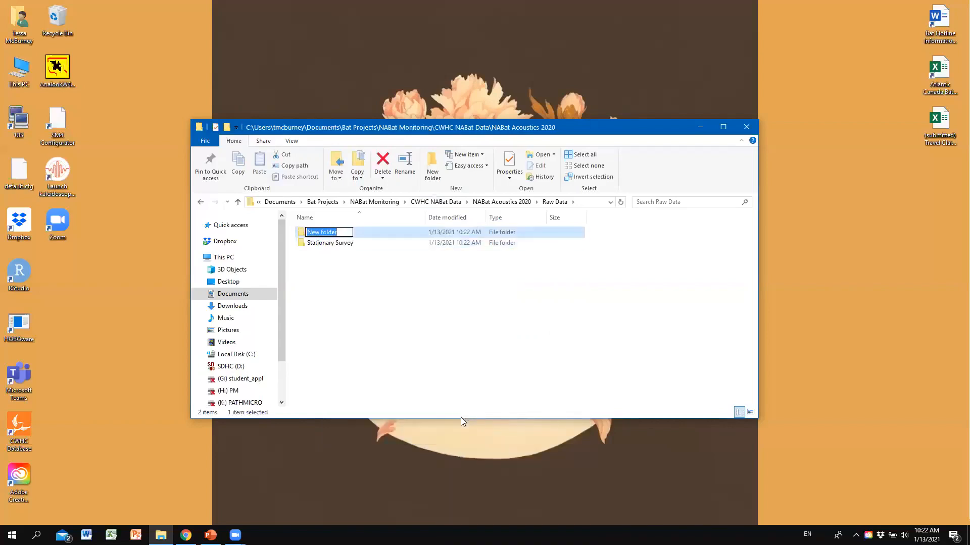
{"action": "type", "text": "Mobile Transect"}
Open the Stationary Survey folder and create a site subfolder named "School" in it
{"action": "double_click", "coordinate": [329, 243]}
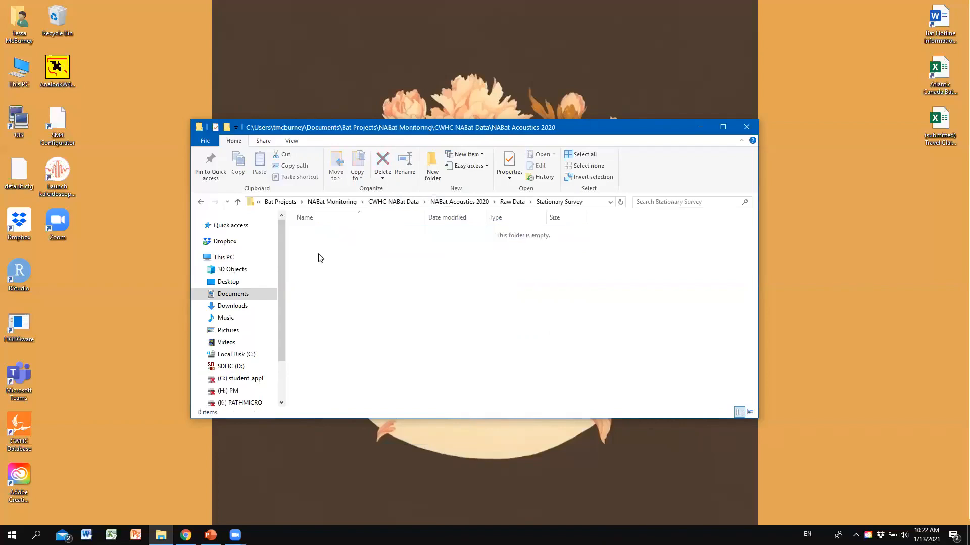
{"action": "right_click", "coordinate": [323, 256]}
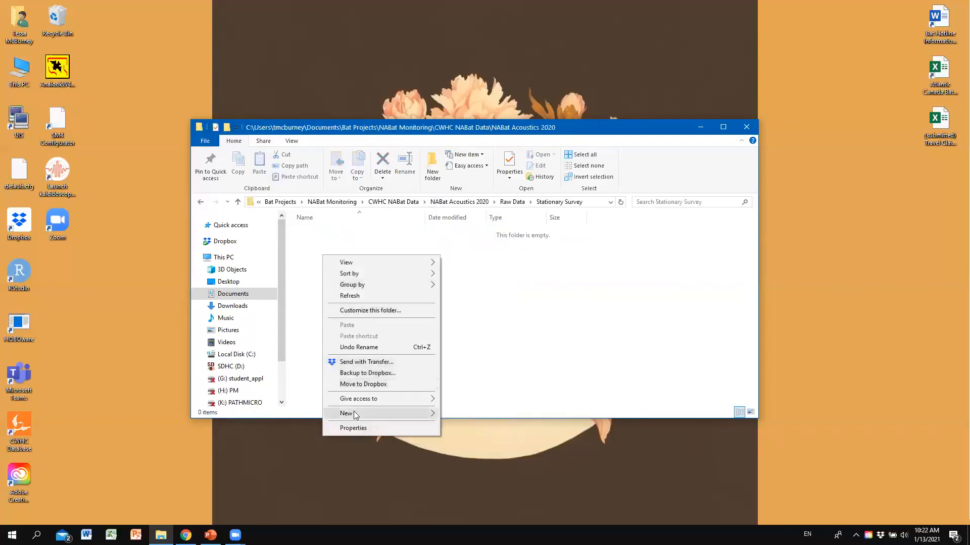
{"action": "mouse_move", "coordinate": [354, 411]}
{"action": "left_click", "coordinate": [463, 415]}
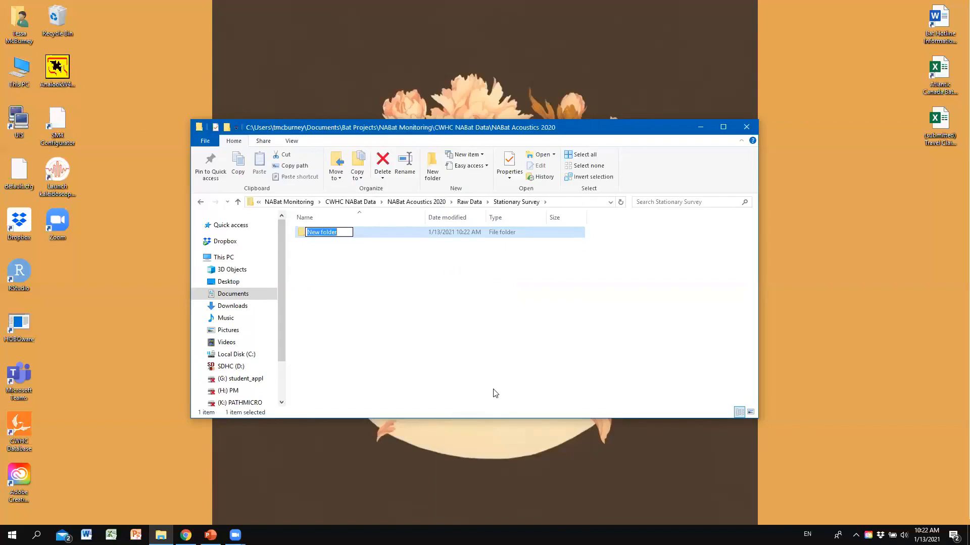
{"action": "type", "text": "School"}
{"action": "key", "text": "Return"}
Create a site subfolder named "Golf Course" in the Stationary Survey folder alongside School
{"action": "right_click", "coordinate": [329, 275]}
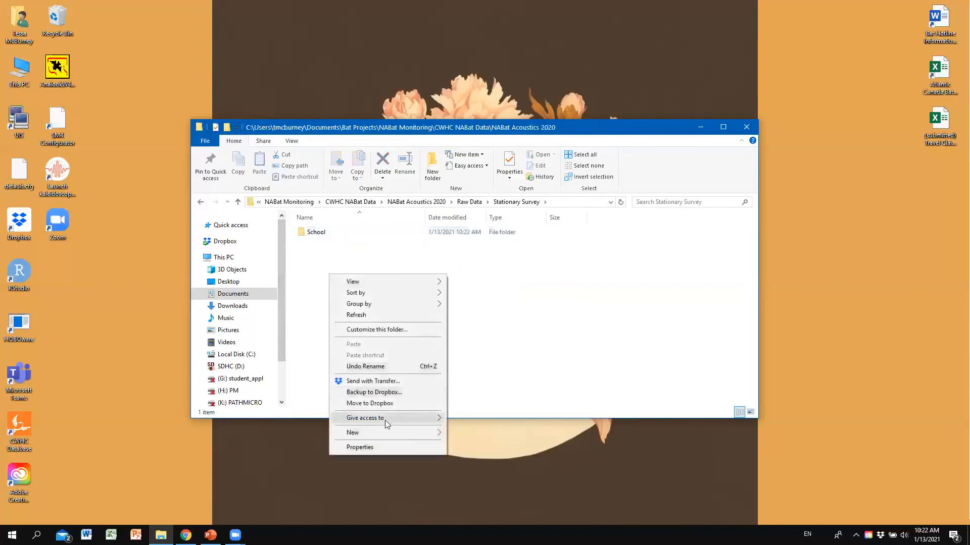
{"action": "mouse_move", "coordinate": [437, 433]}
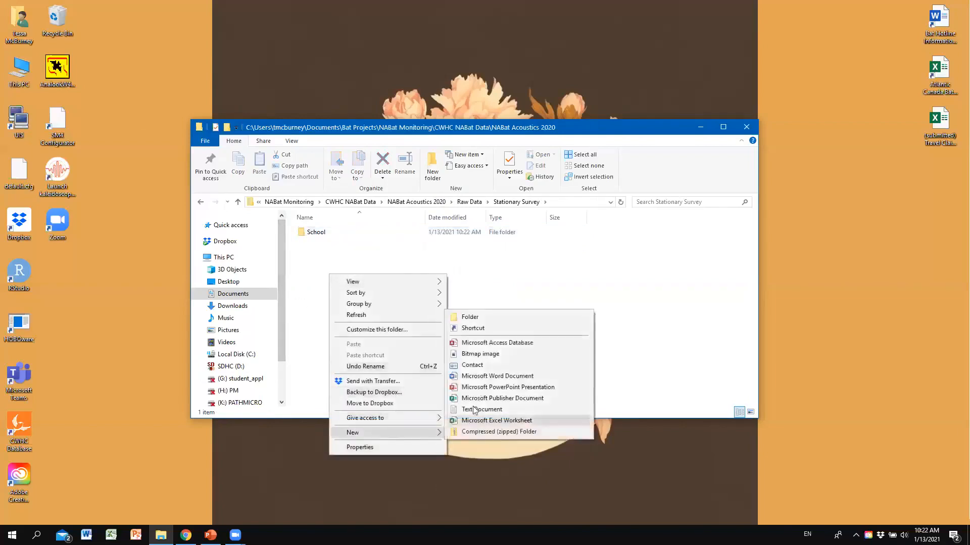
{"action": "left_click", "coordinate": [508, 318]}
{"action": "type", "text": "Golf Course"}
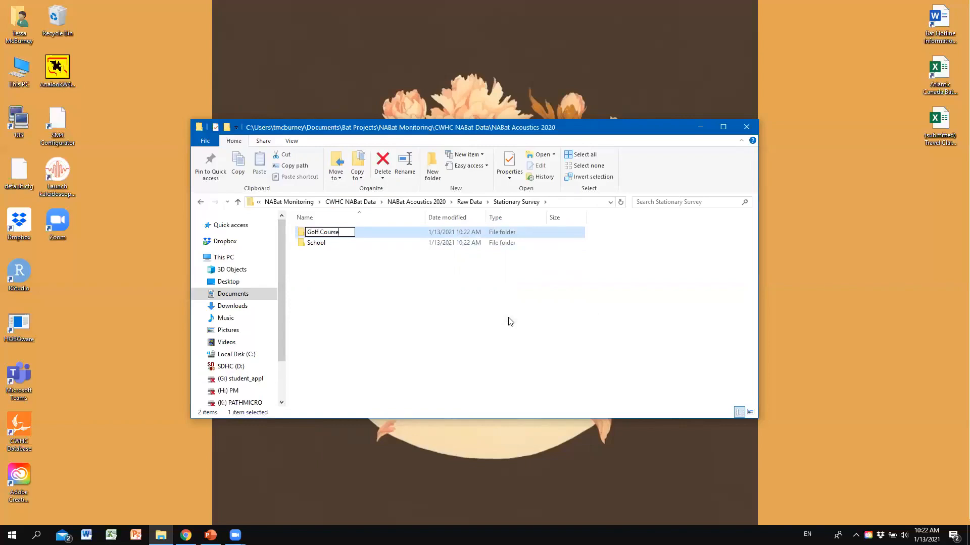
{"action": "key", "text": "Return"}
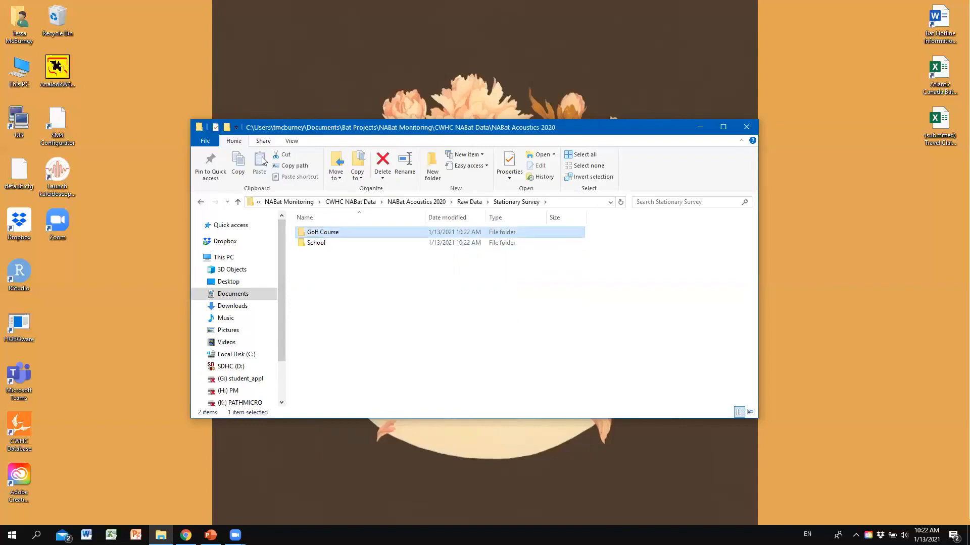
Add another site subfolder named "Farm" to the Stationary Survey folder
{"action": "right_click", "coordinate": [327, 275]}
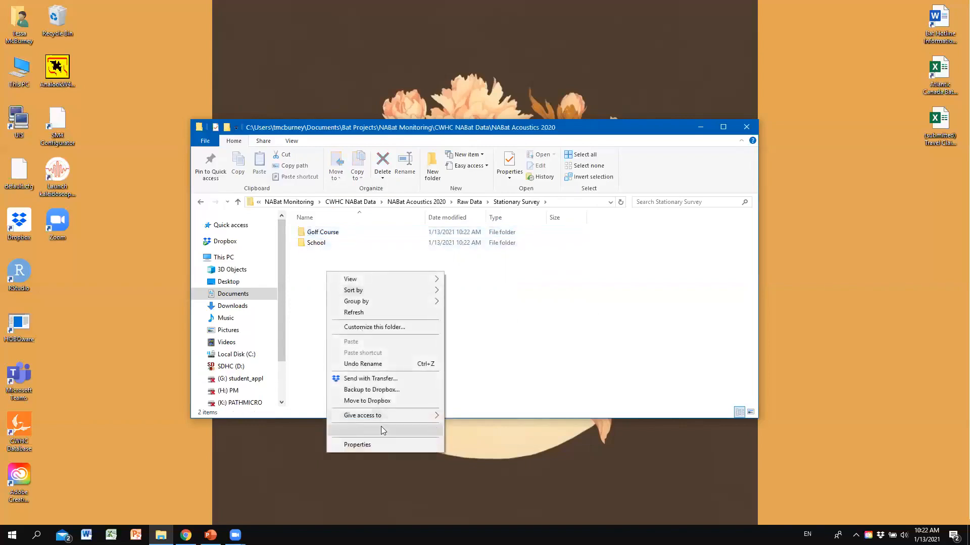
{"action": "mouse_move", "coordinate": [434, 429]}
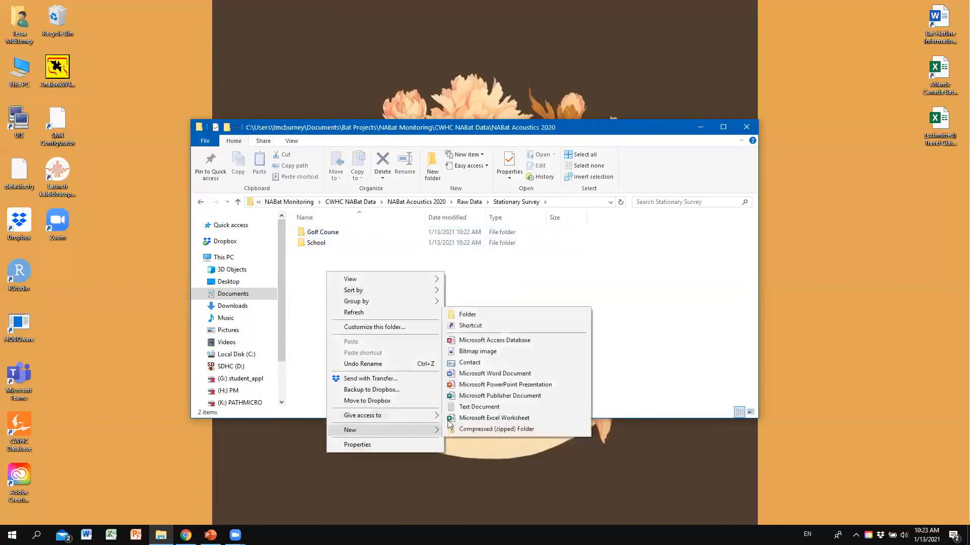
{"action": "left_click", "coordinate": [475, 315]}
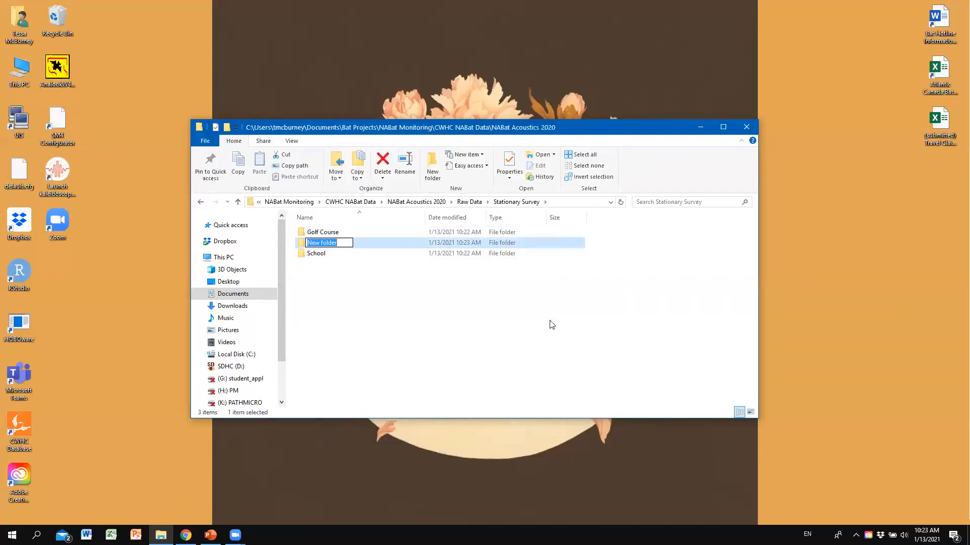
{"action": "type", "text": "Farm"}
{"action": "key", "text": "Return"}
Add a site subfolder named "Forest Trail" to the Stationary Survey folder
{"action": "right_click", "coordinate": [375, 281]}
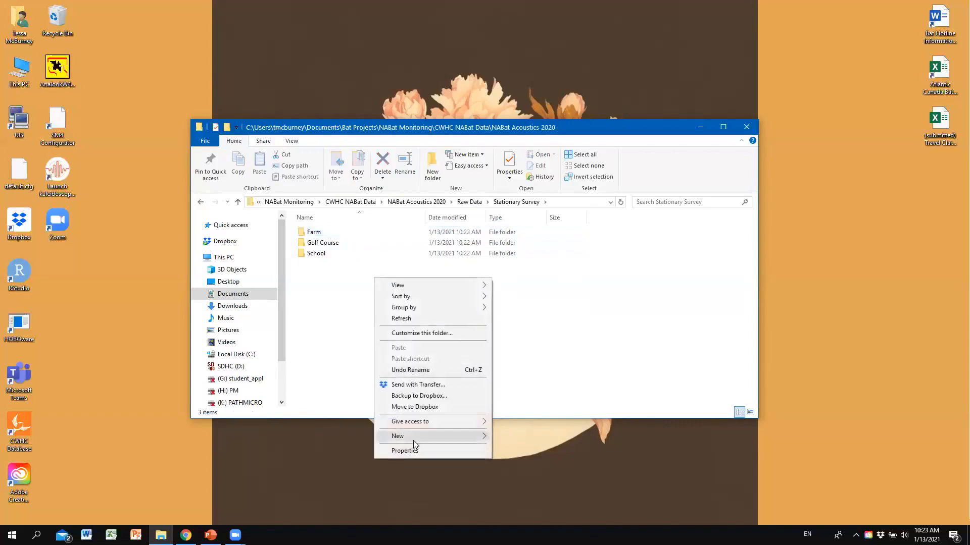
{"action": "mouse_move", "coordinate": [484, 440]}
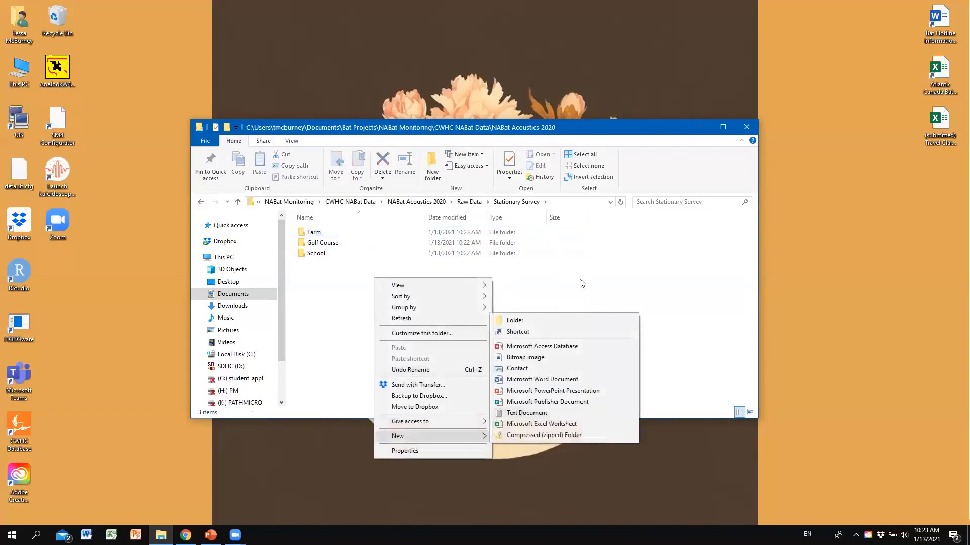
{"action": "left_click", "coordinate": [554, 316]}
{"action": "key", "text": "BackSpace"}
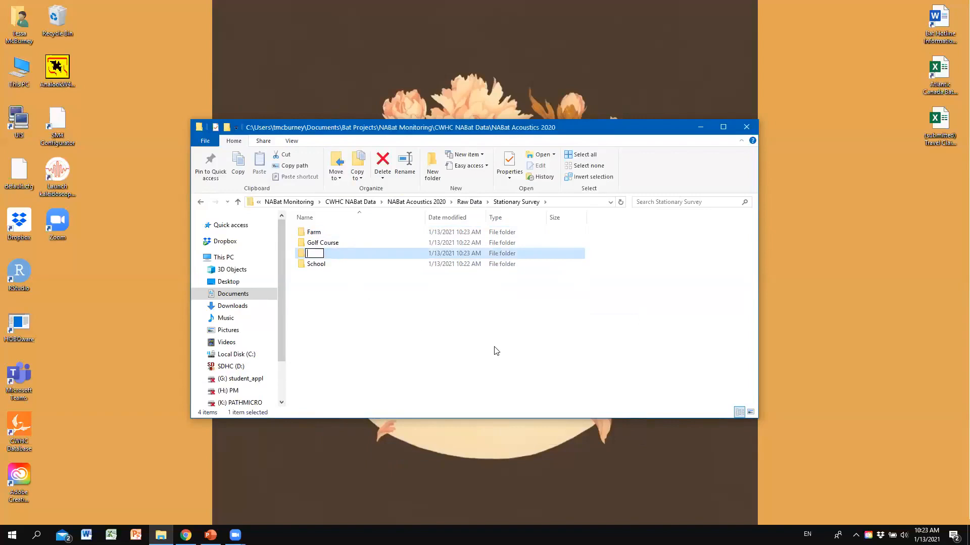
{"action": "type", "text": "Forest Trail"}
{"action": "key", "text": "Return"}
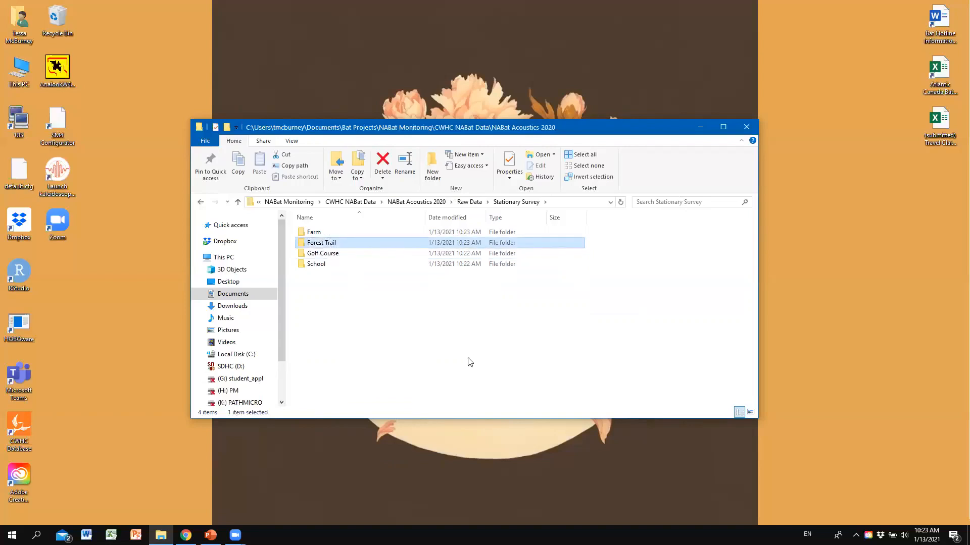
Open the Mobile Transect folder in Raw Data and create a subfolder named "July 10th, 2020" in it
{"action": "left_click", "coordinate": [470, 202]}
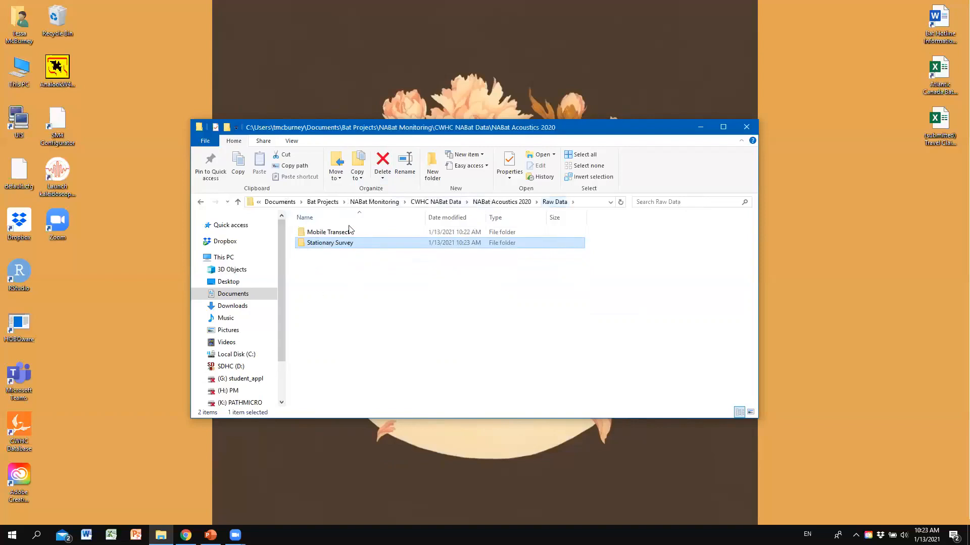
{"action": "double_click", "coordinate": [344, 235]}
{"action": "right_click", "coordinate": [339, 271]}
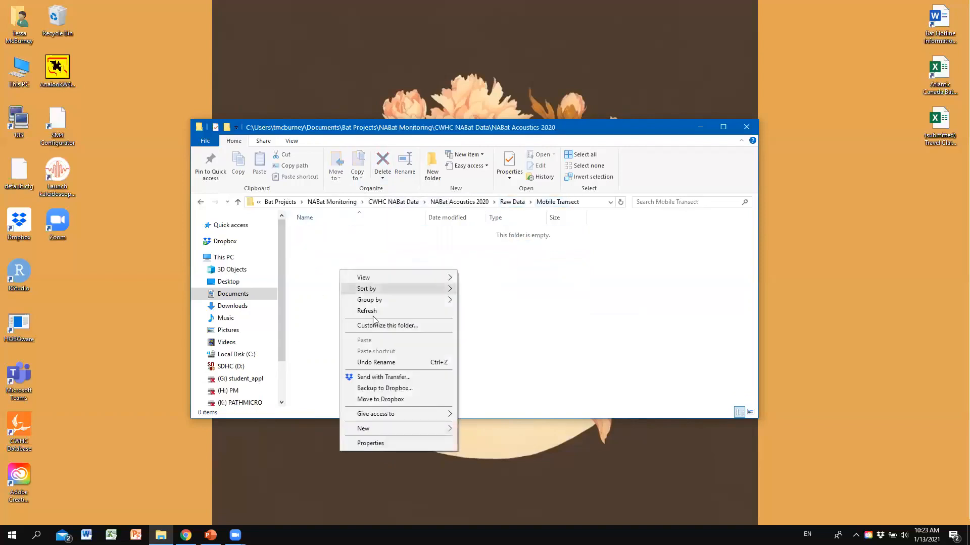
{"action": "mouse_move", "coordinate": [438, 429]}
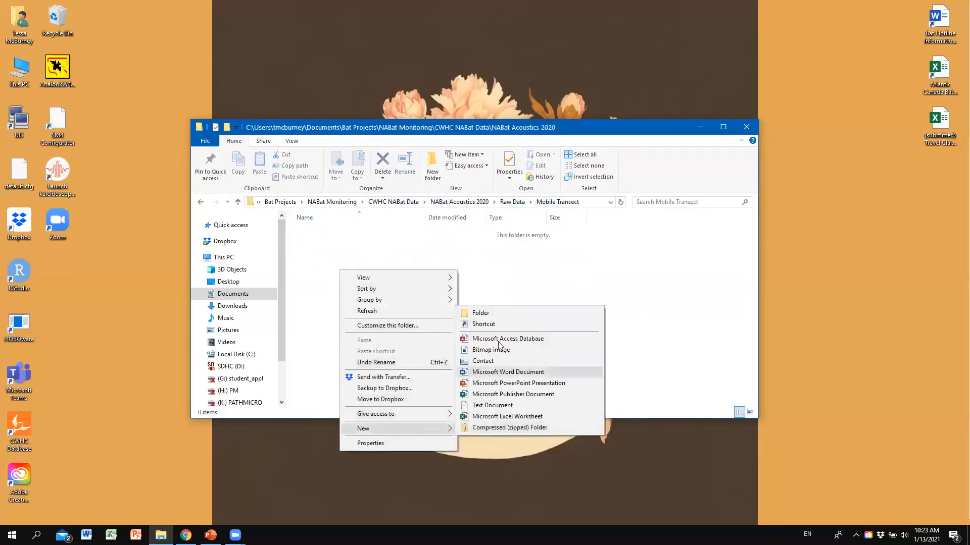
{"action": "left_click", "coordinate": [482, 314]}
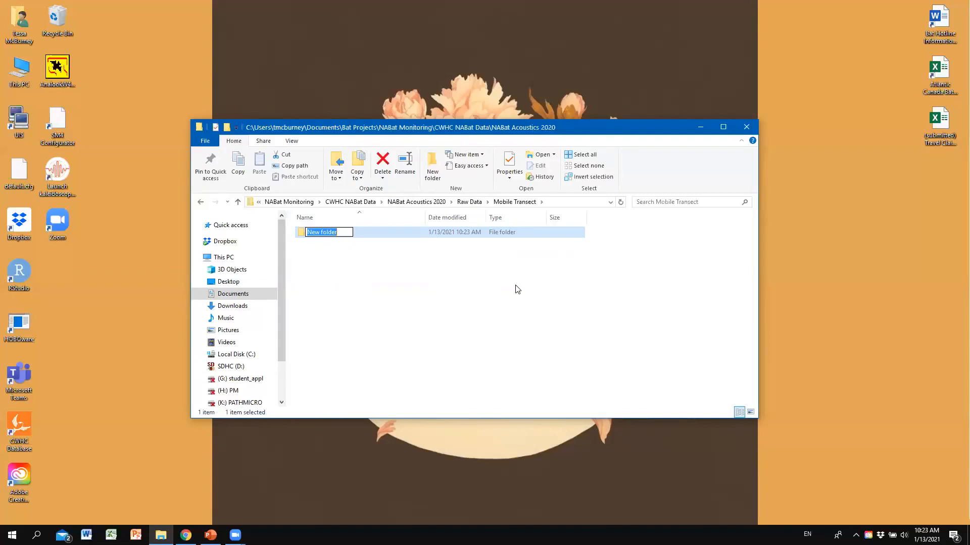
{"action": "type", "text": "July 10th 2"}
{"action": "key", "text": "BackSpace"}
{"action": "key", "text": "BackSpace"}
{"action": "type", "text": ", 2020"}
{"action": "key", "text": "Return"}
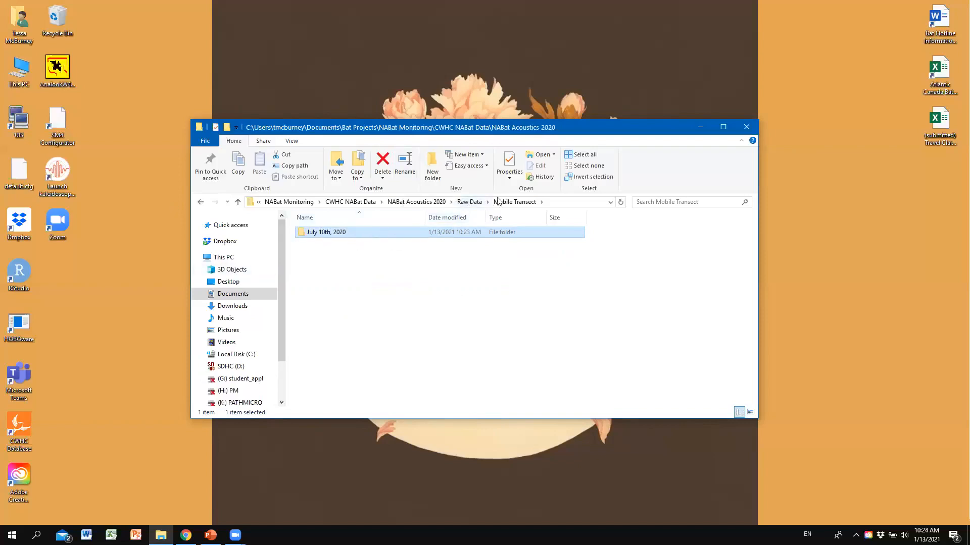
Copy the Mobile Transect and Stationary Survey folders from Raw Data into the Processed Data folder
{"action": "left_click", "coordinate": [470, 201]}
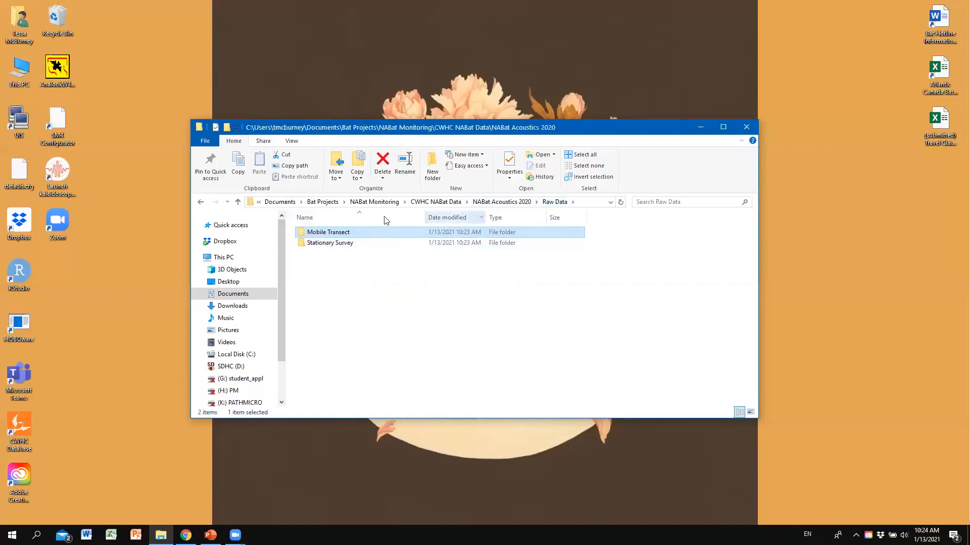
{"action": "left_click", "coordinate": [489, 203]}
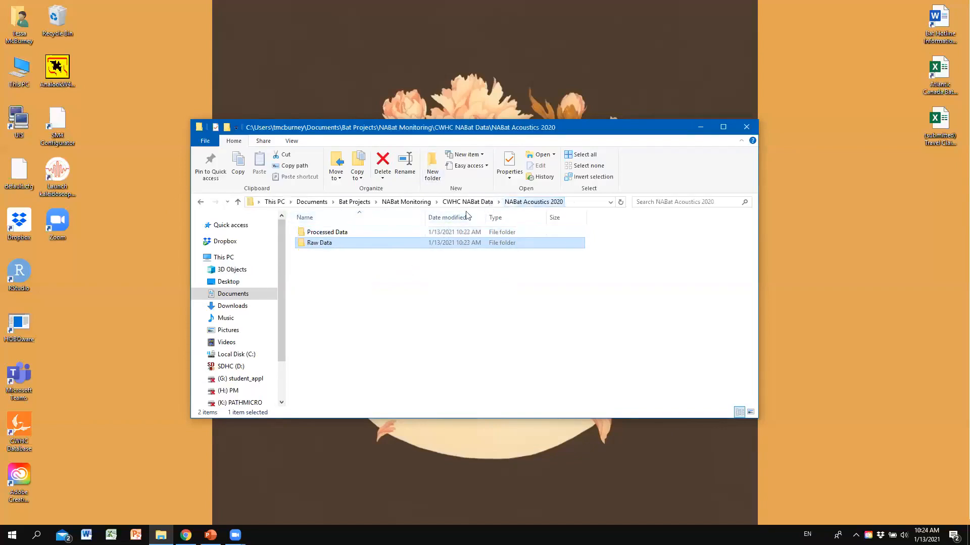
{"action": "double_click", "coordinate": [374, 243]}
{"action": "left_click", "coordinate": [363, 235]}
{"action": "left_click", "coordinate": [346, 244], "text": "shift"}
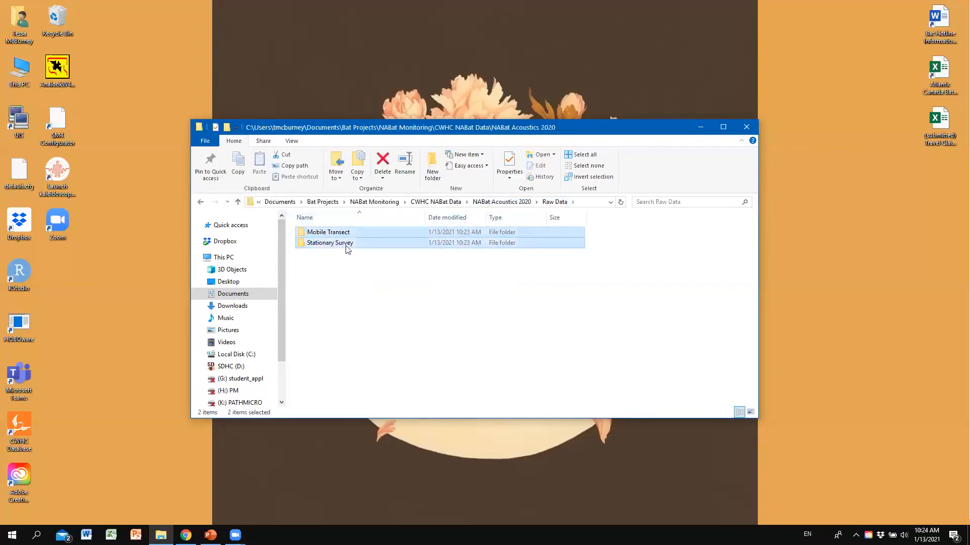
{"action": "right_click", "coordinate": [346, 246]}
{"action": "left_click", "coordinate": [405, 411]}
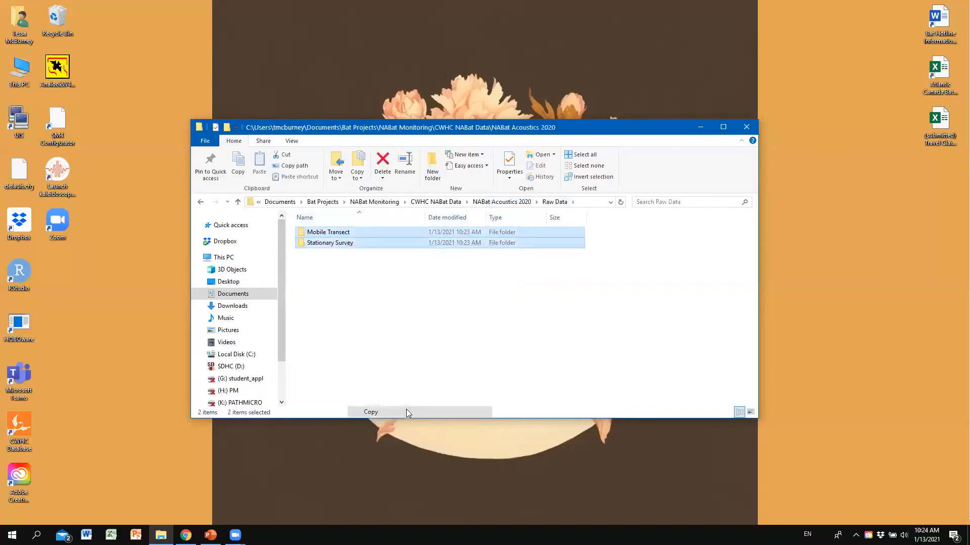
{"action": "left_click", "coordinate": [502, 201]}
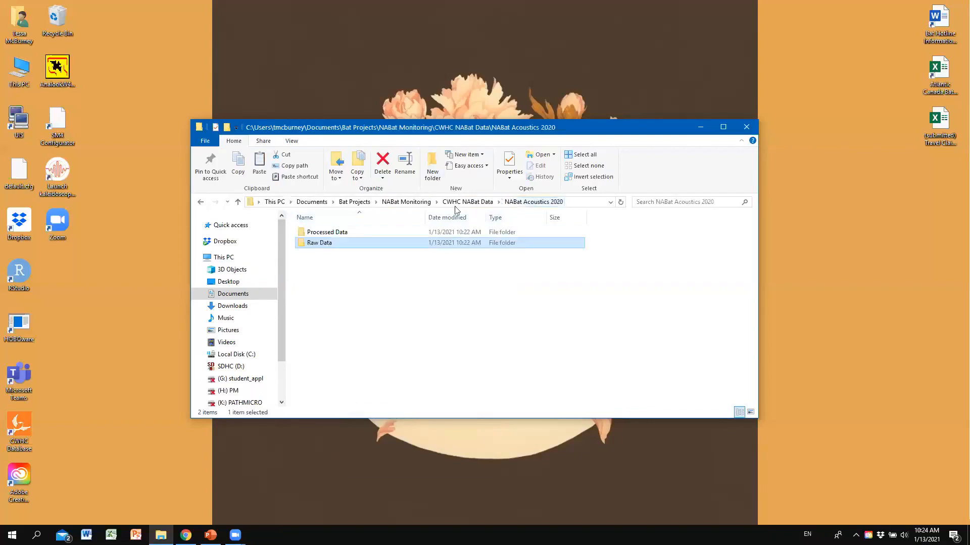
{"action": "double_click", "coordinate": [352, 232]}
{"action": "right_click", "coordinate": [314, 248]}
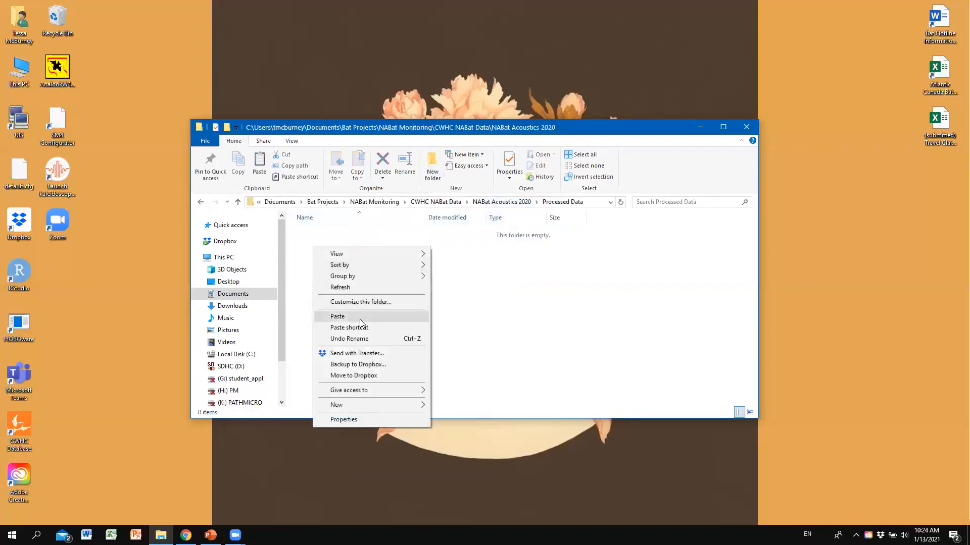
{"action": "left_click", "coordinate": [359, 316]}
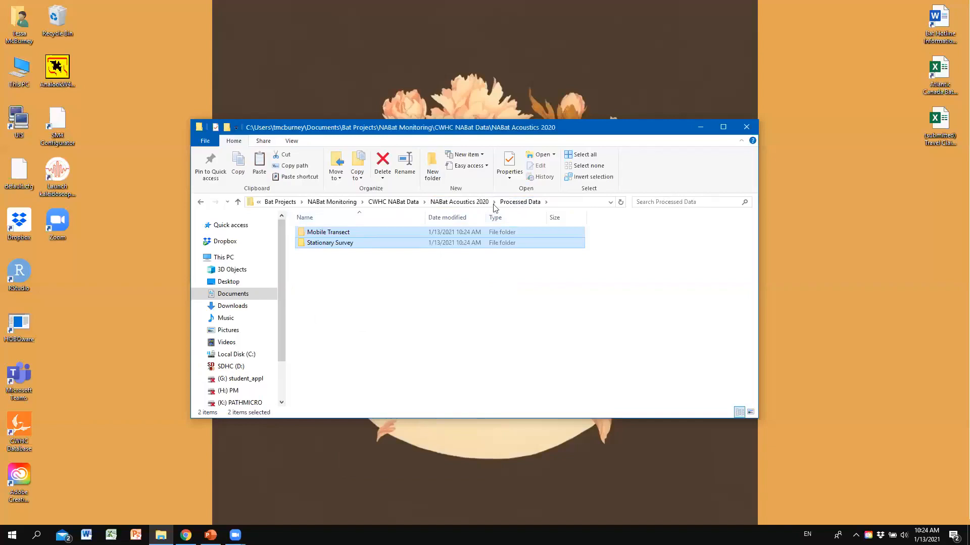
Compare the Raw Data and Processed Data folders, checking the contents of the copied Stationary Survey and Mobile Transect folders
{"action": "left_click", "coordinate": [477, 202]}
{"action": "double_click", "coordinate": [348, 243]}
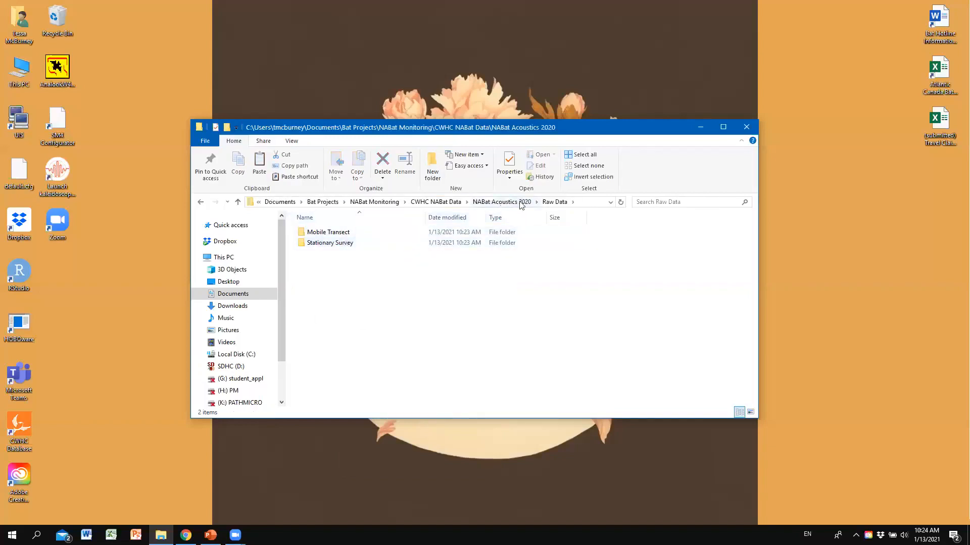
{"action": "left_click", "coordinate": [520, 203]}
{"action": "double_click", "coordinate": [356, 231]}
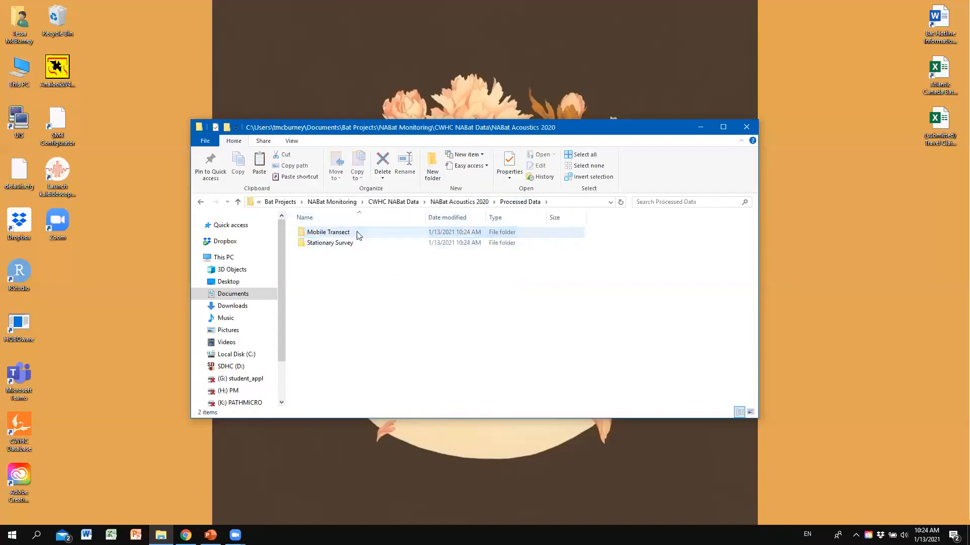
{"action": "double_click", "coordinate": [330, 244]}
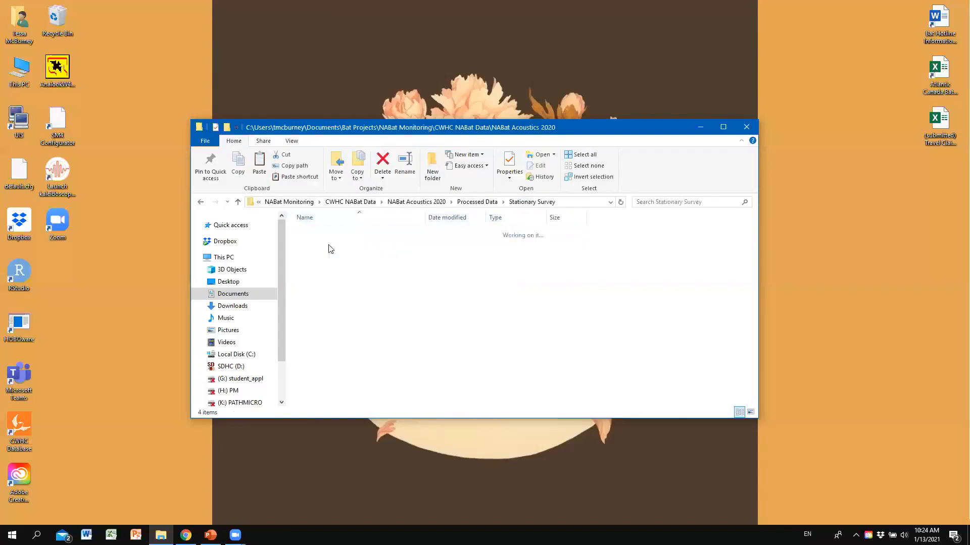
{"action": "left_click", "coordinate": [486, 203]}
{"action": "left_click", "coordinate": [351, 233]}
{"action": "double_click", "coordinate": [350, 231]}
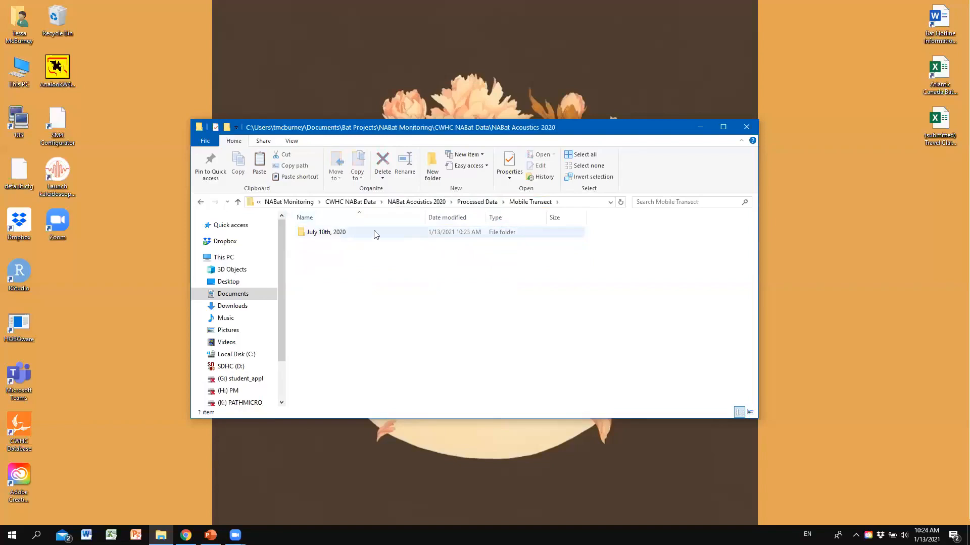
{"action": "left_click", "coordinate": [478, 203]}
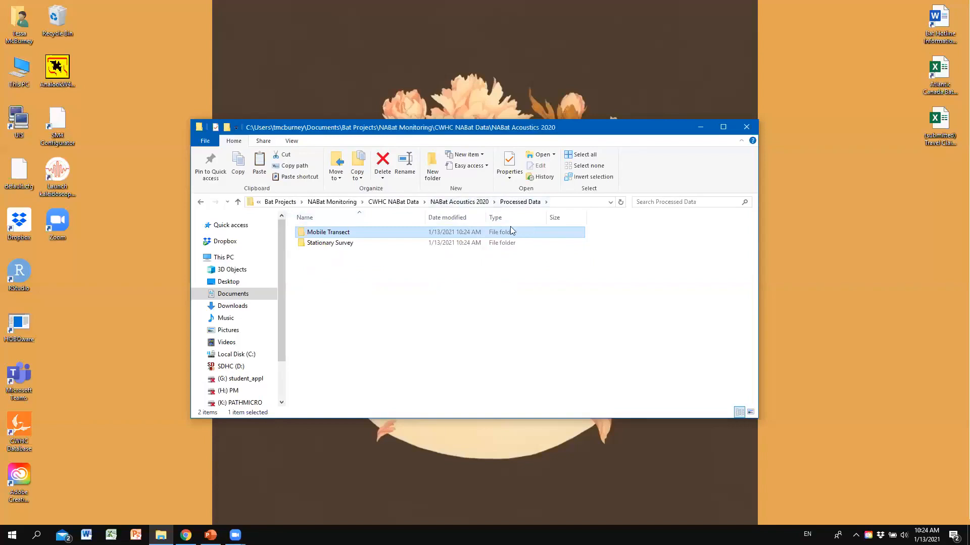
Create a subfolder named "Stationary Survey Metadata" in the Processed Data folder
{"action": "left_click", "coordinate": [354, 292]}
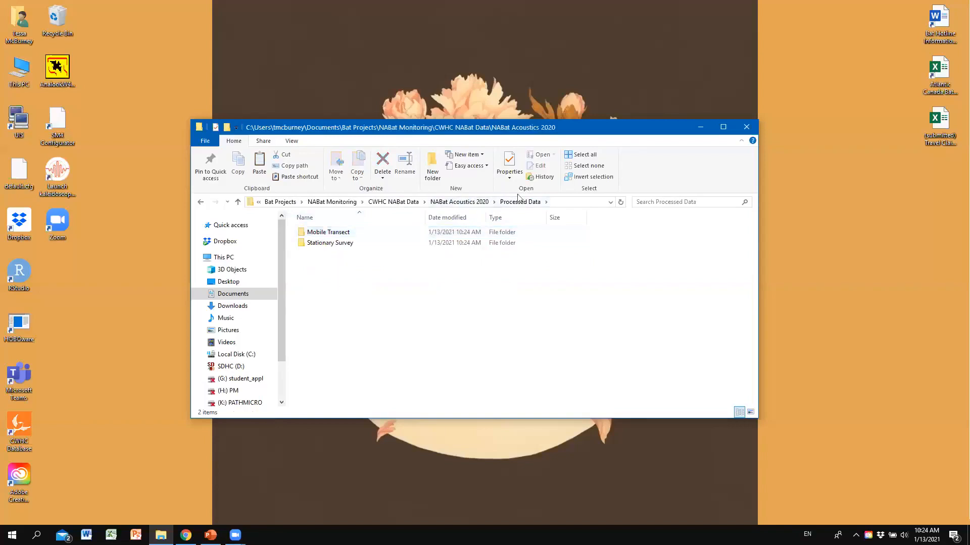
{"action": "right_click", "coordinate": [336, 286]}
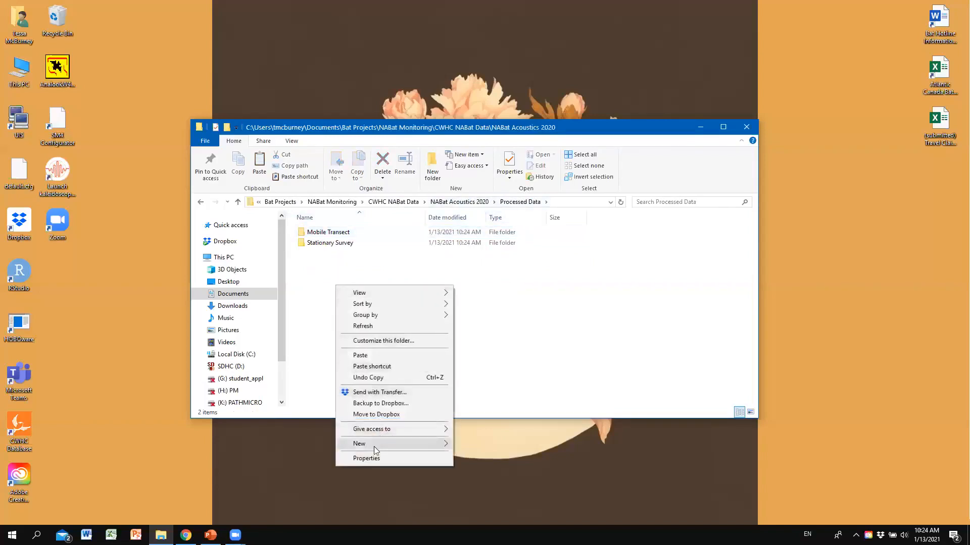
{"action": "mouse_move", "coordinate": [373, 447]}
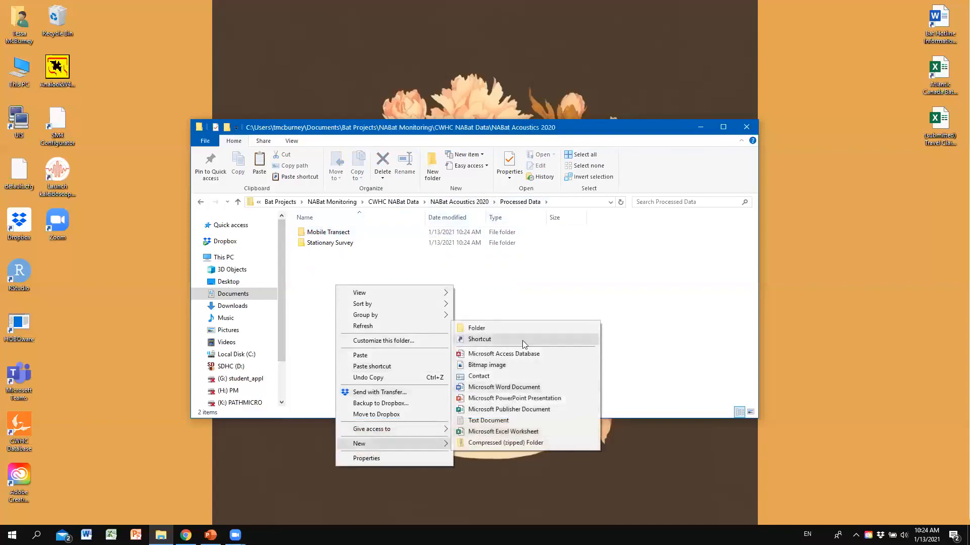
{"action": "left_click", "coordinate": [519, 331]}
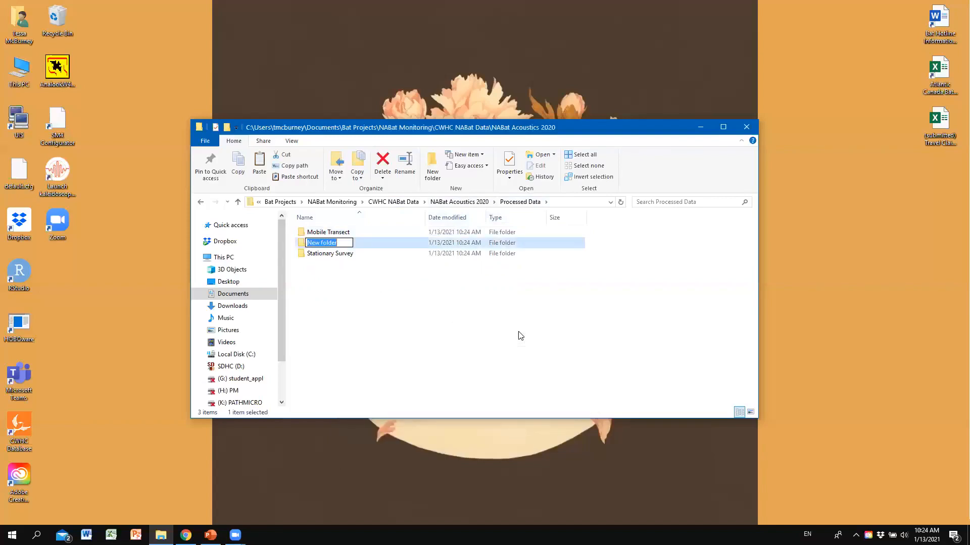
{"action": "type", "text": "Stationary Survy"}
{"action": "key", "text": "BackSpace"}
{"action": "type", "text": "ey met"}
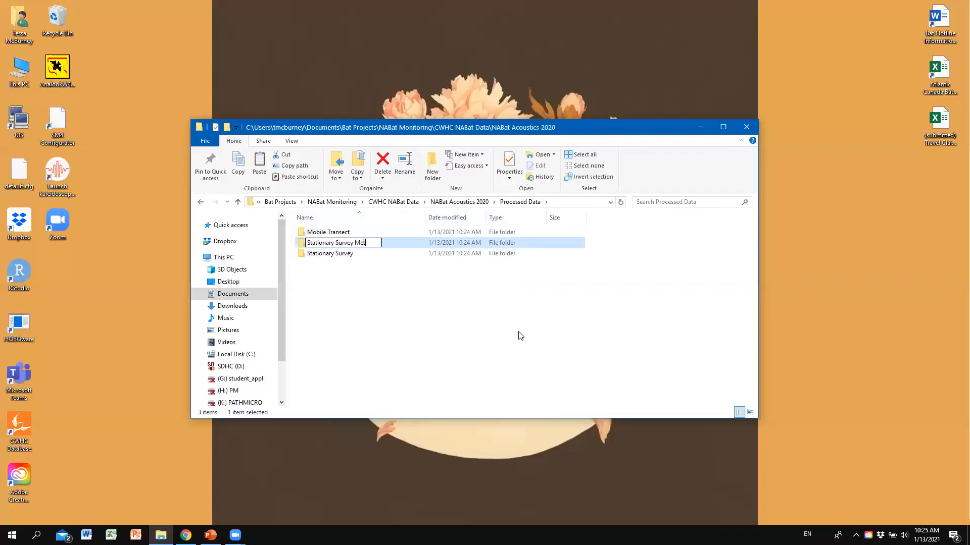
{"action": "type", "text": "adata"}
{"action": "key", "text": "Return"}
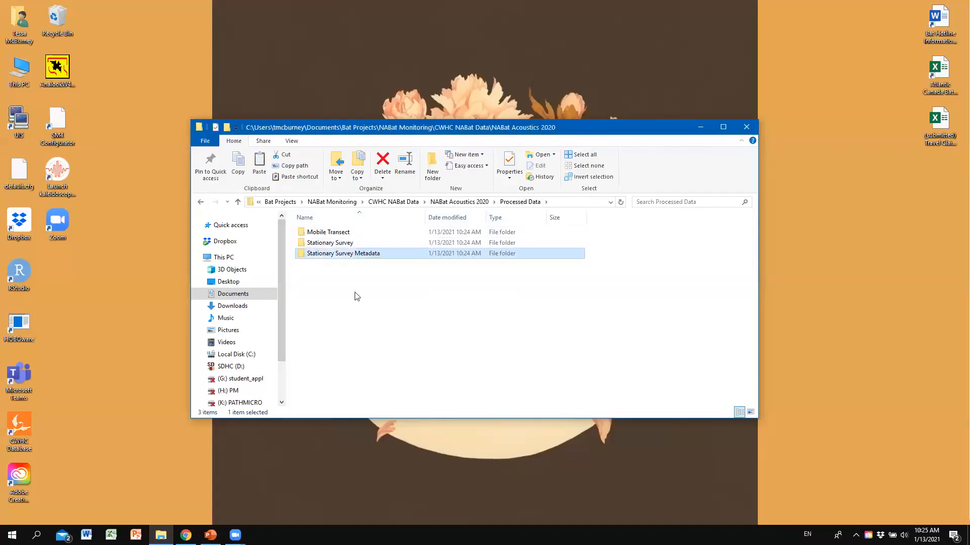
Create a subfolder named "Mobile Transect Metadata" in the Processed Data folder
{"action": "right_click", "coordinate": [331, 270]}
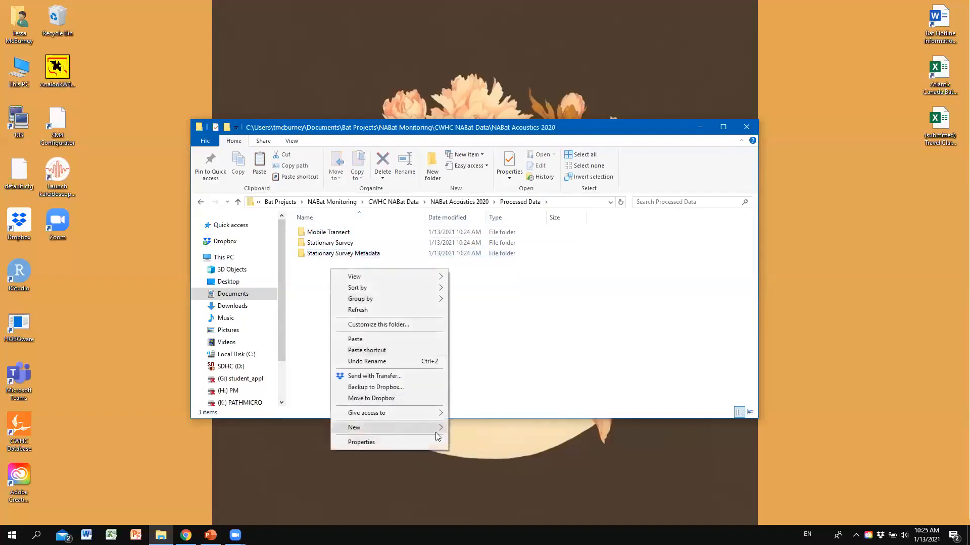
{"action": "mouse_move", "coordinate": [438, 435]}
{"action": "left_click", "coordinate": [483, 316]}
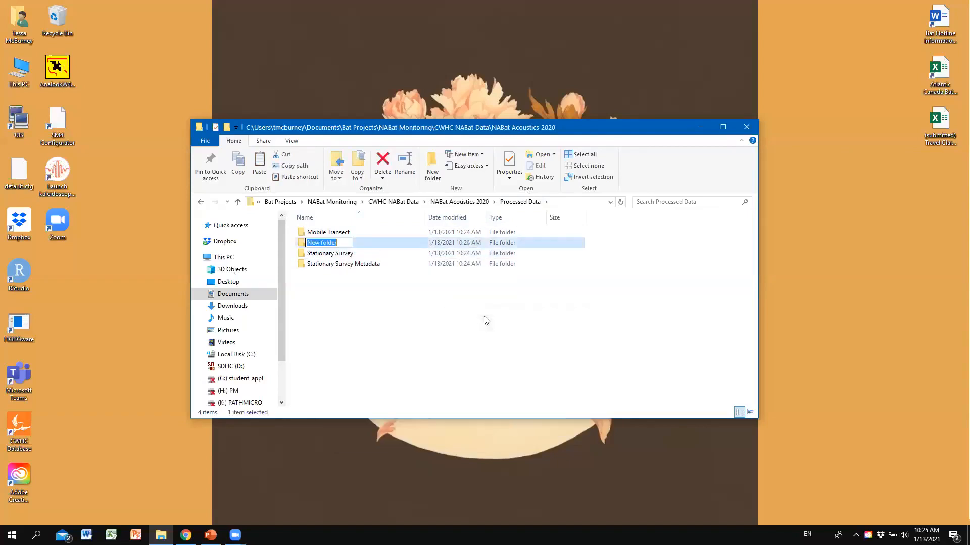
{"action": "type", "text": "Mobile Transect Metadata"}
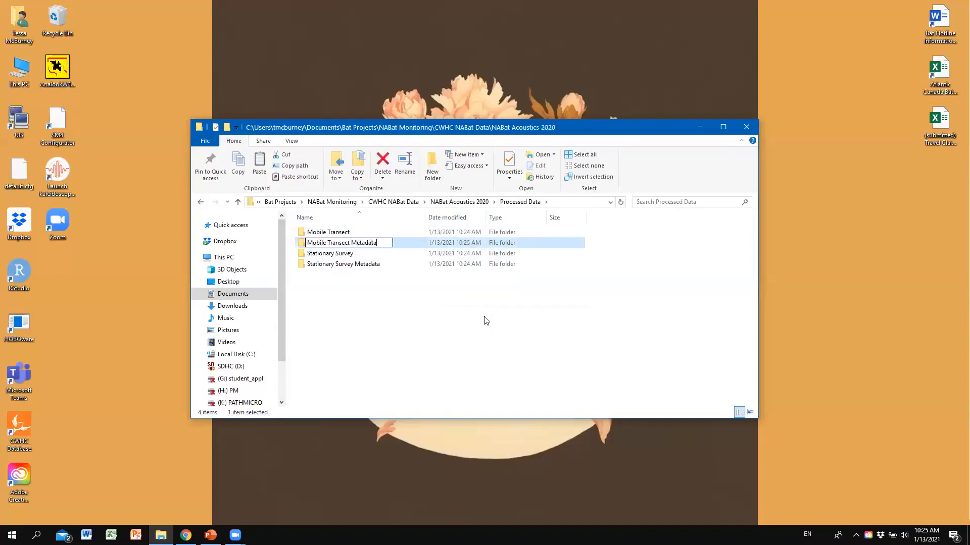
{"action": "key", "text": "Return"}
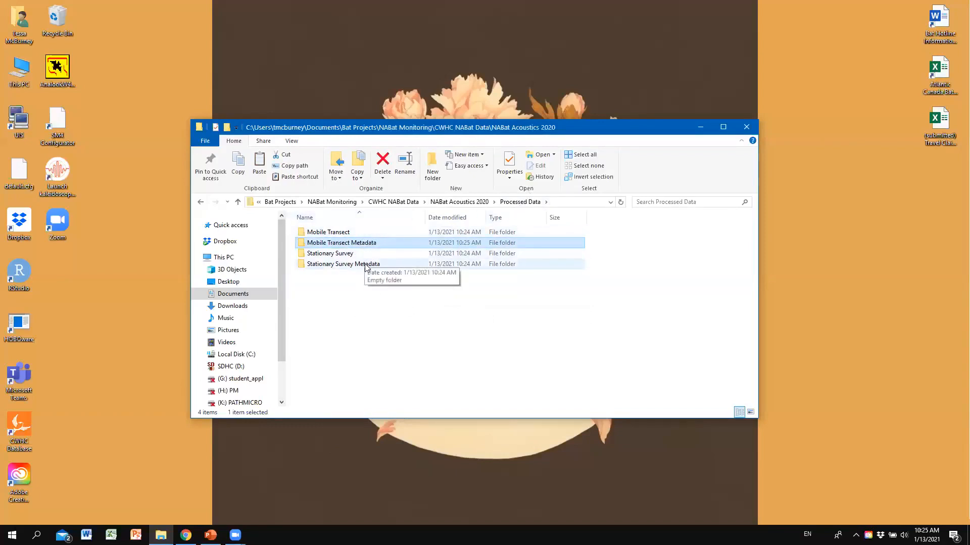
Go back up to NABat Acoustics 2020 and open its Raw Data folder
{"action": "left_click", "coordinate": [459, 202]}
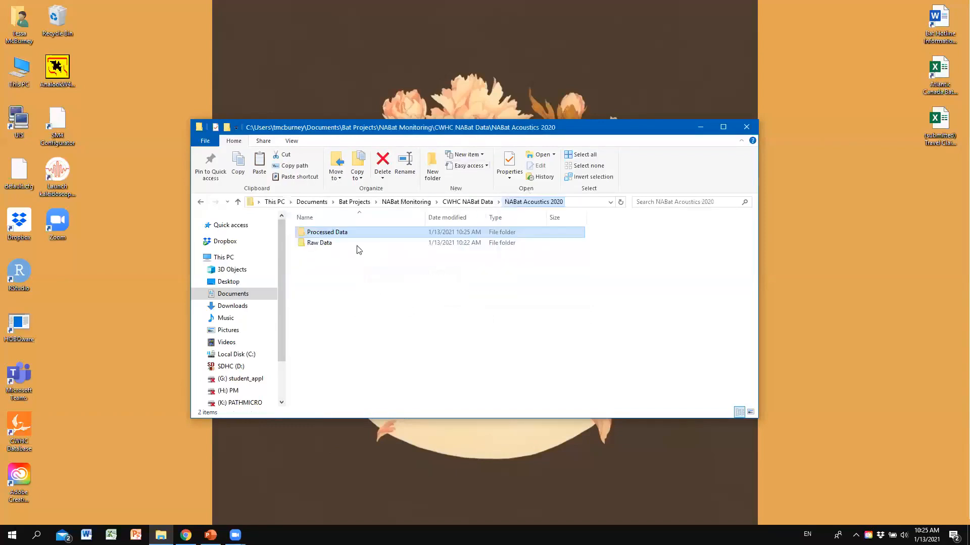
{"action": "double_click", "coordinate": [343, 244]}
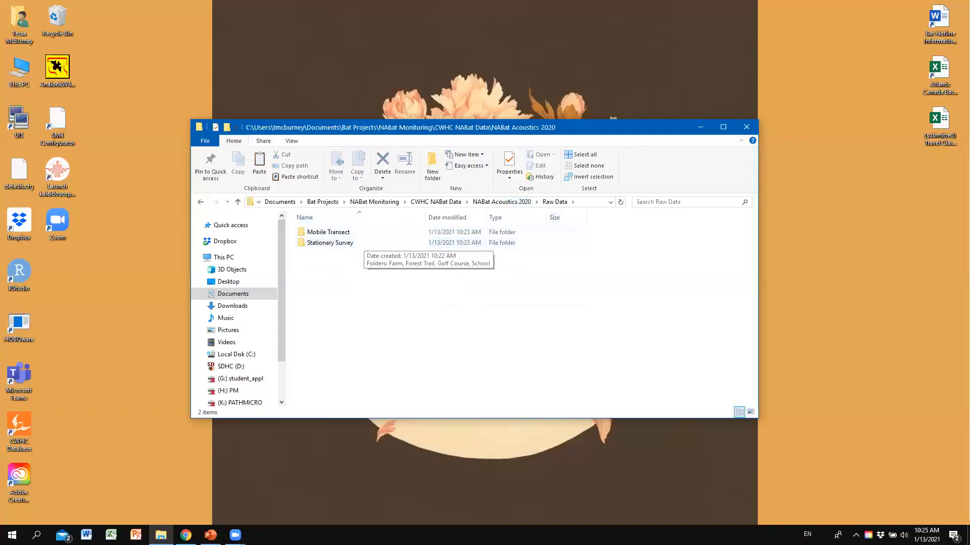
{"action": "key", "text": "alt+Tab"}
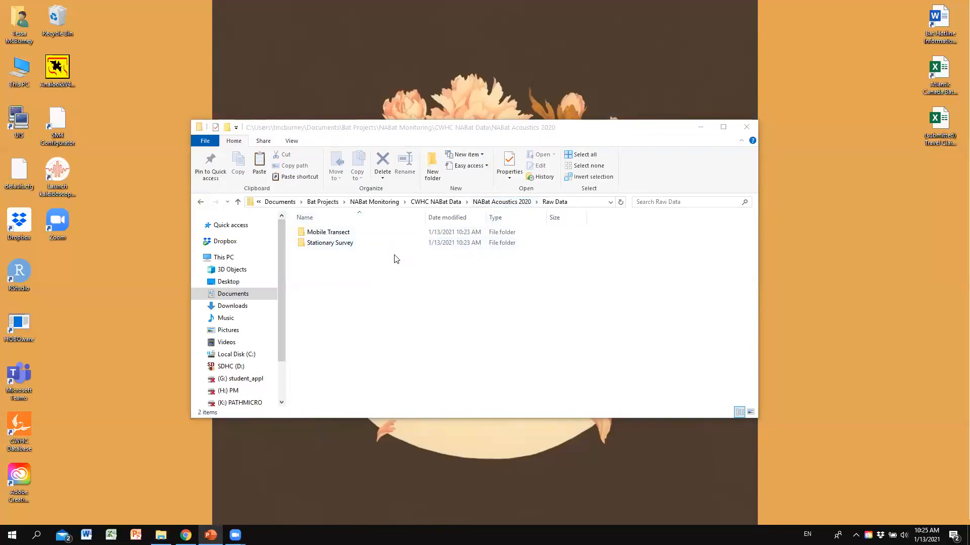
Copy the Data folder and SM300254_A_Summary.txt from the SDHC (D:) card
{"action": "left_click_drag", "start_coordinate": [279, 317], "coordinate": [277, 359]}
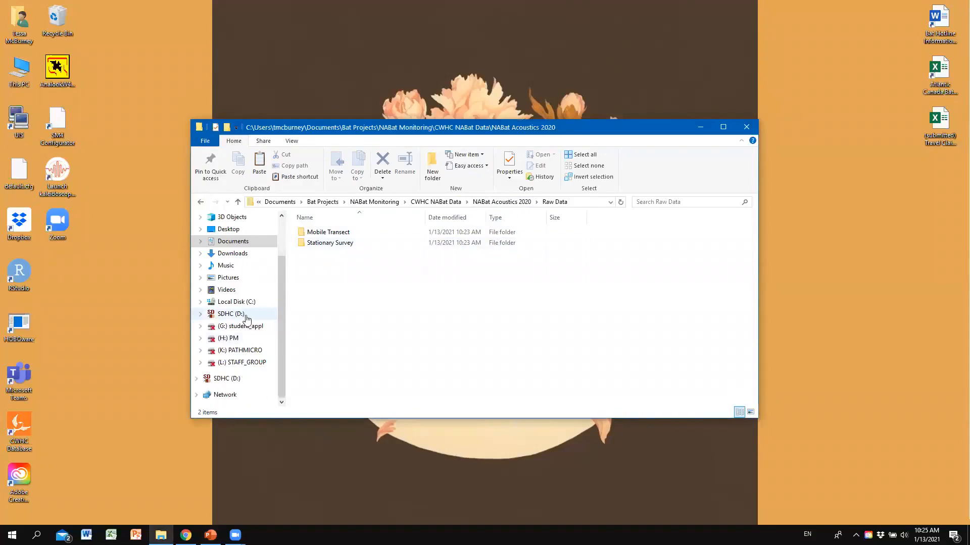
{"action": "left_click", "coordinate": [246, 316]}
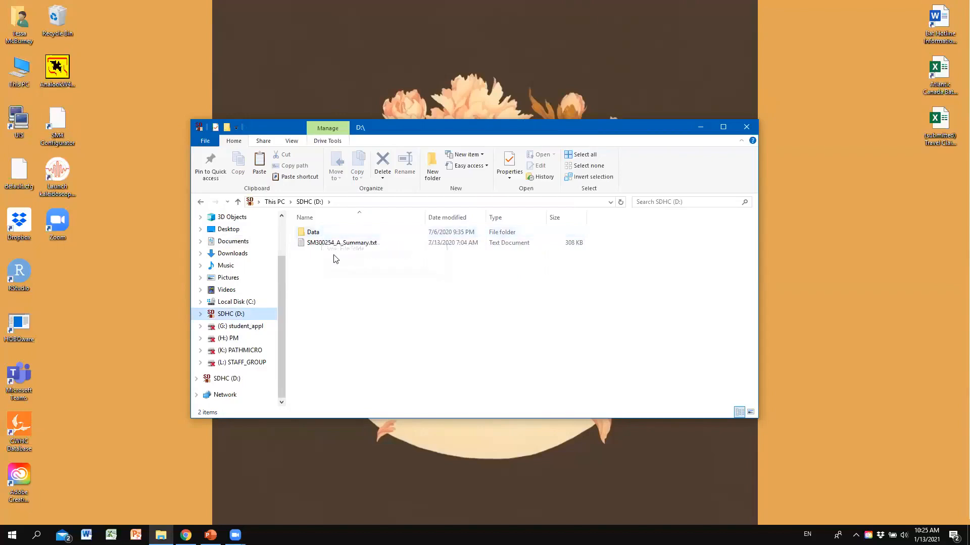
{"action": "left_click", "coordinate": [328, 234]}
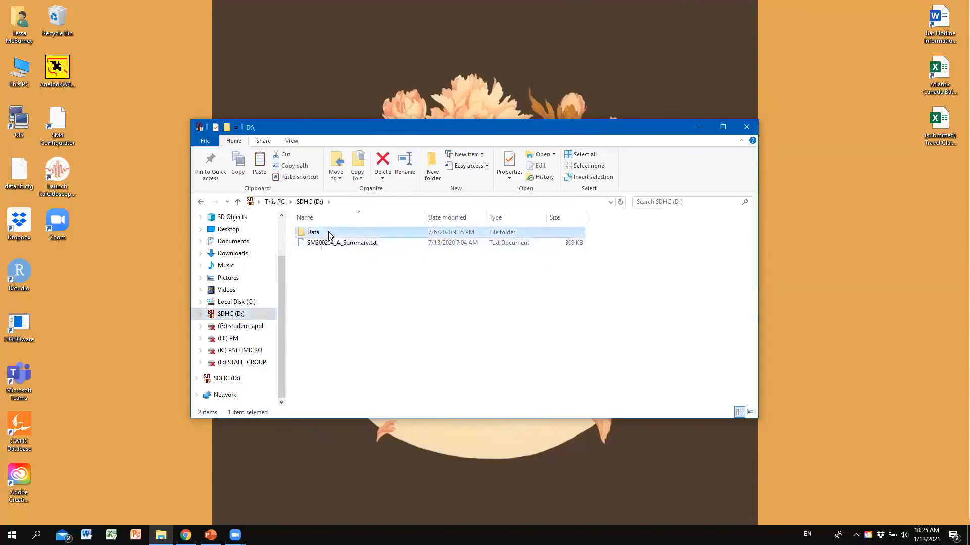
{"action": "left_click", "coordinate": [327, 244], "text": "shift"}
{"action": "right_click", "coordinate": [327, 244]}
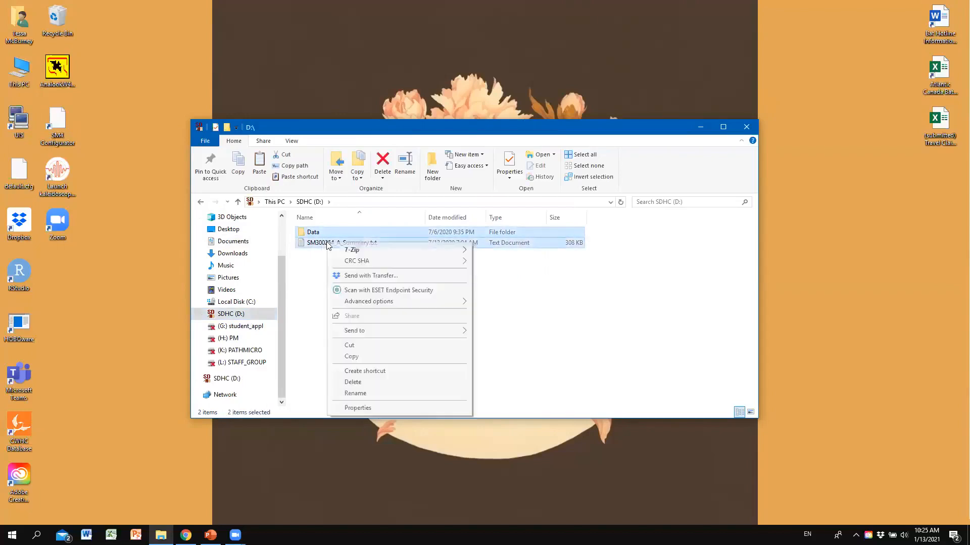
{"action": "left_click", "coordinate": [364, 356]}
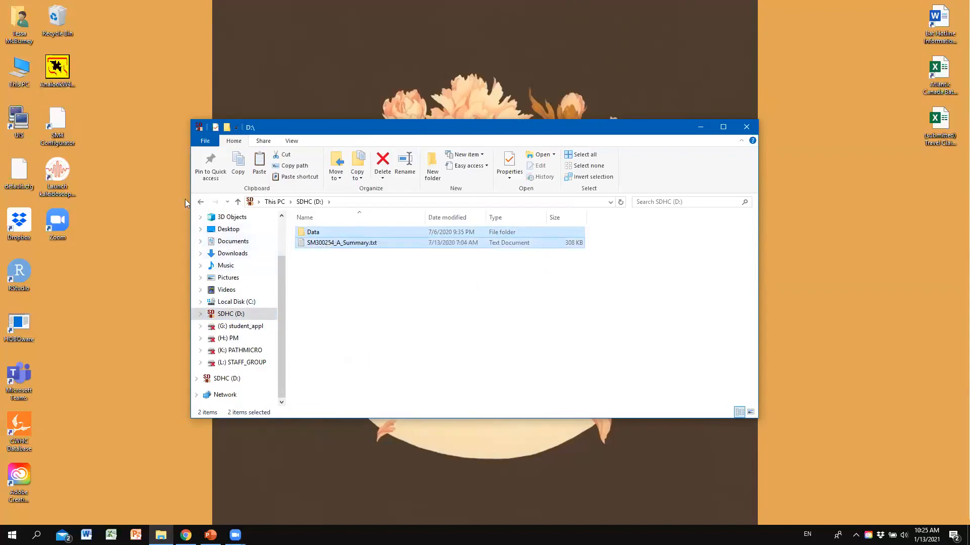
Paste the copied card contents into the School folder under Stationary Survey in the 2020 Raw Data folder
{"action": "left_click", "coordinate": [201, 202]}
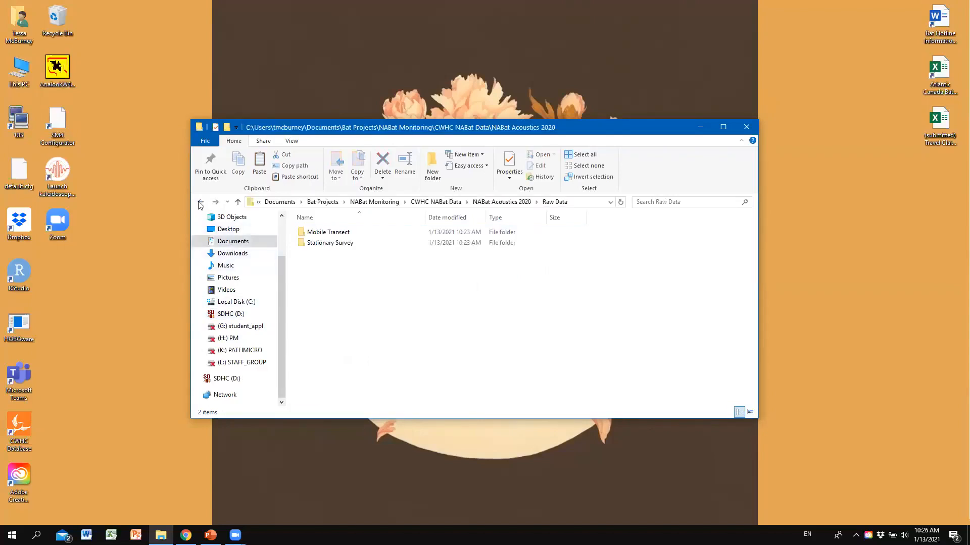
{"action": "left_click", "coordinate": [435, 202]}
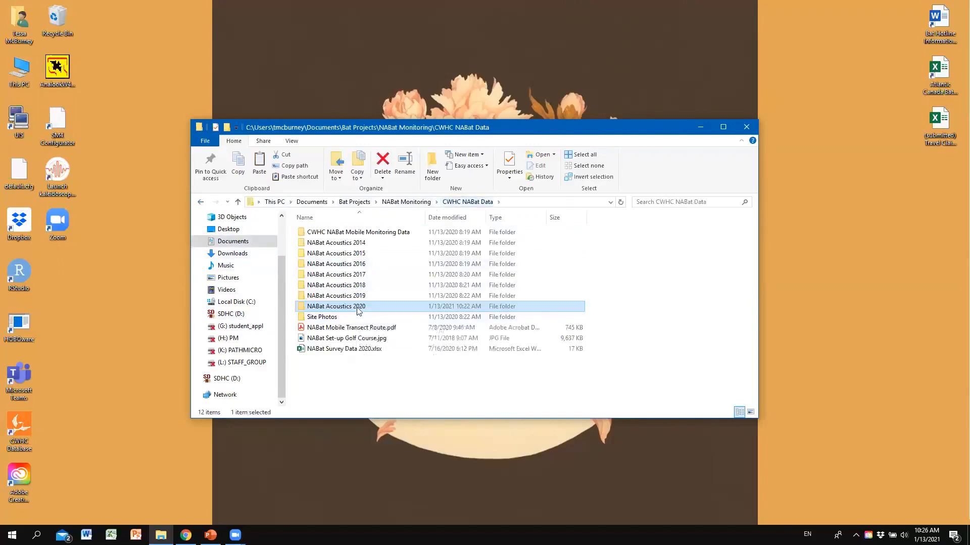
{"action": "double_click", "coordinate": [357, 309]}
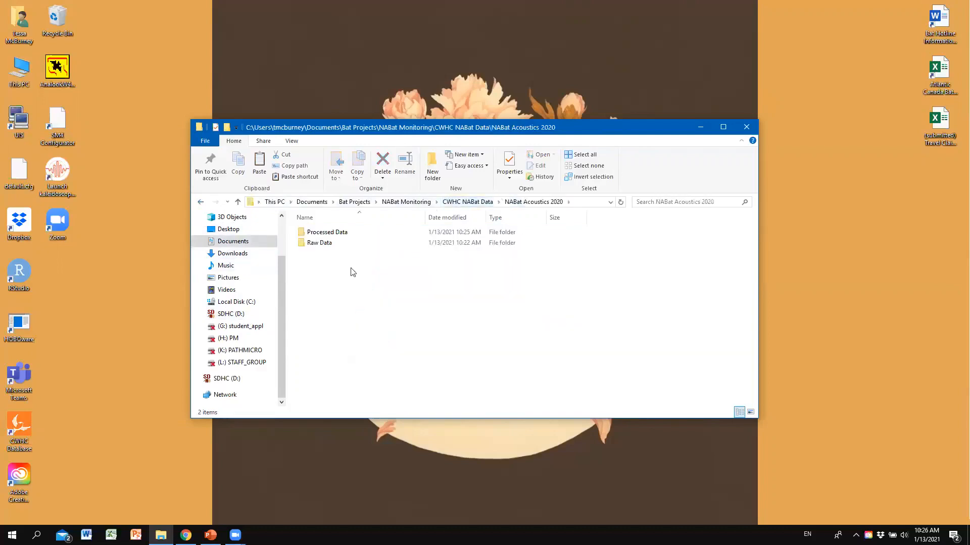
{"action": "double_click", "coordinate": [327, 244]}
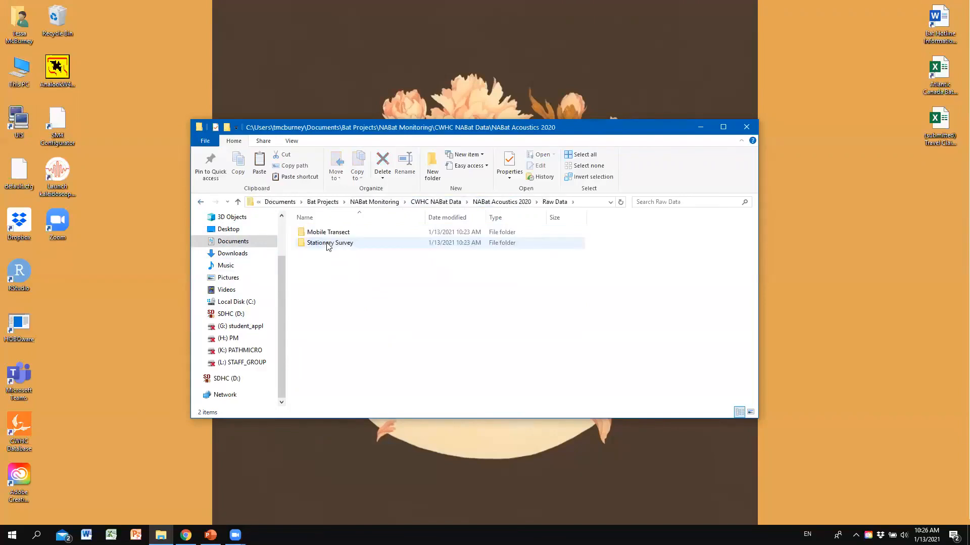
{"action": "left_click", "coordinate": [356, 245]}
{"action": "double_click", "coordinate": [356, 245]}
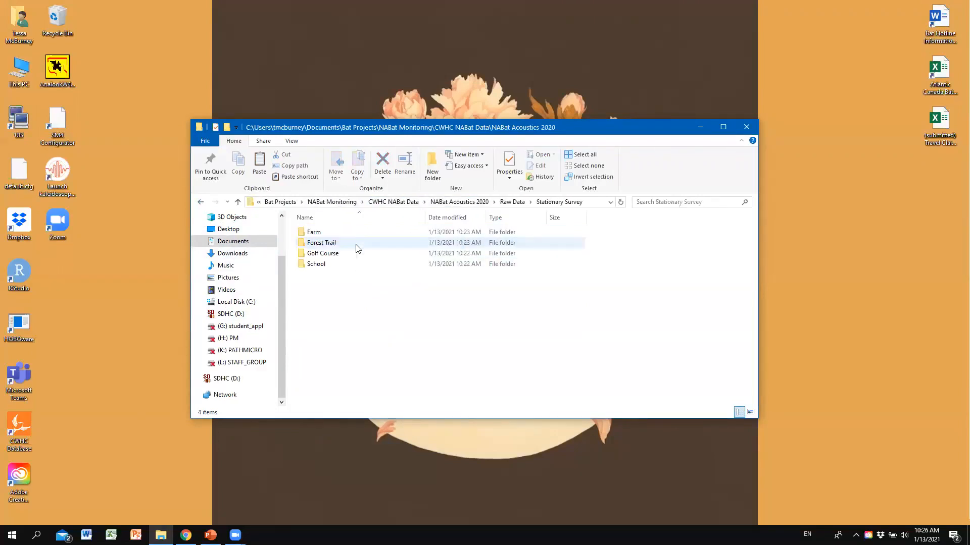
{"action": "left_click", "coordinate": [320, 265]}
{"action": "double_click", "coordinate": [320, 265]}
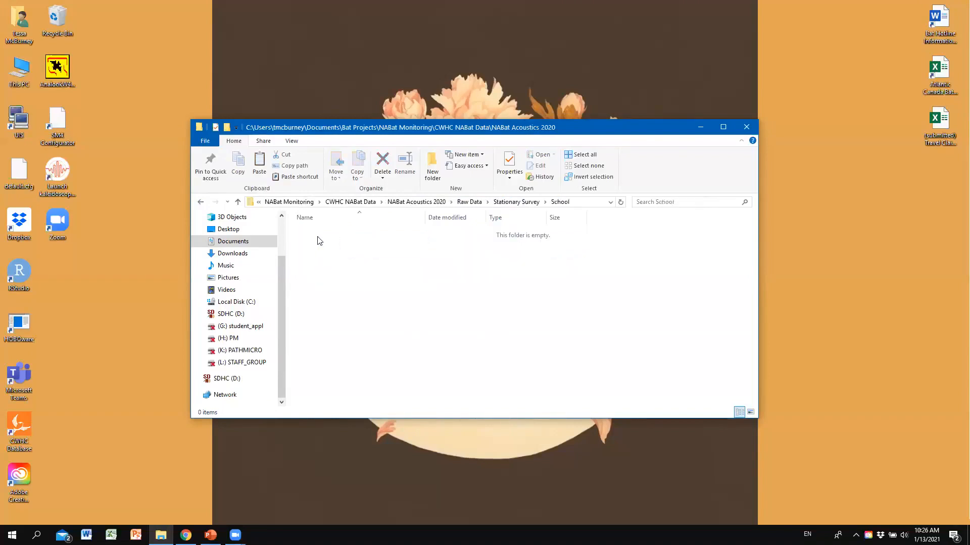
{"action": "right_click", "coordinate": [332, 258]}
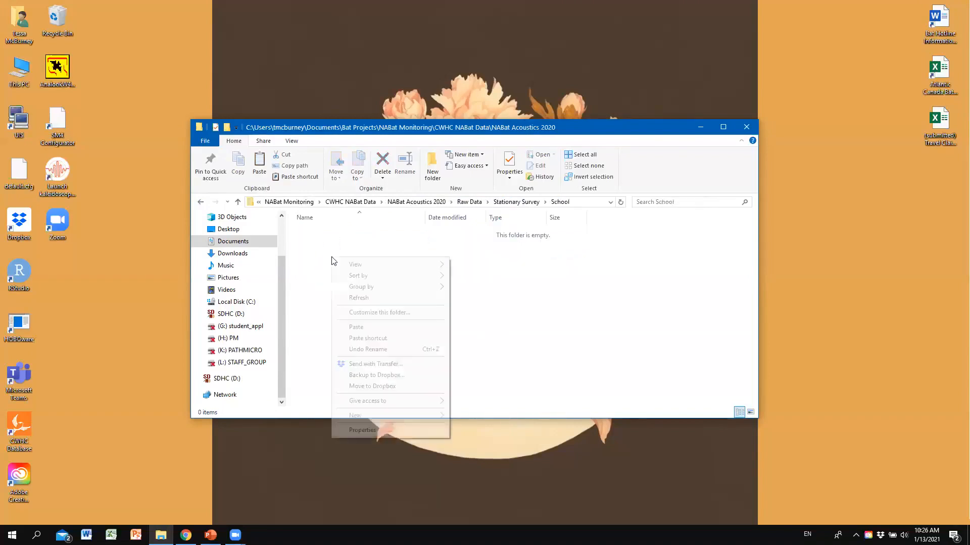
{"action": "left_click", "coordinate": [358, 327]}
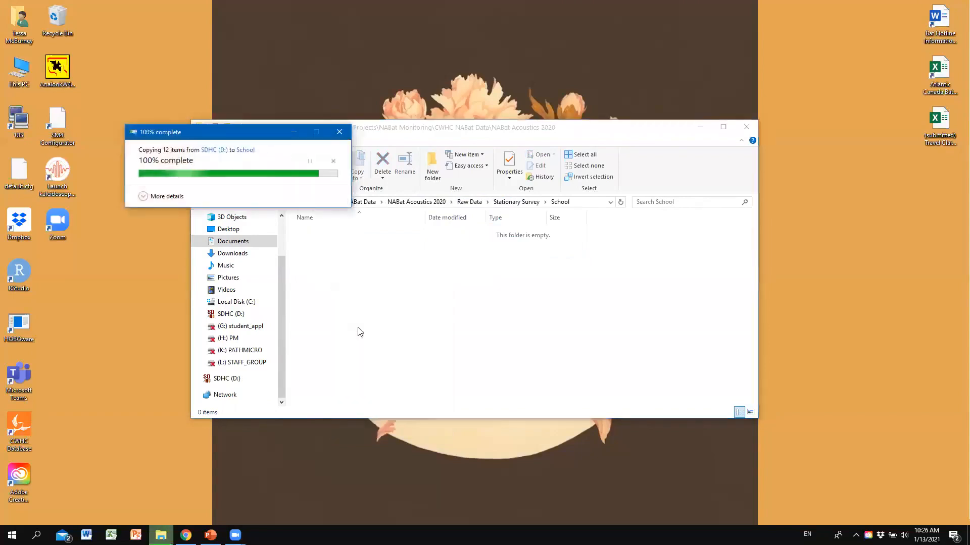
{"action": "left_click", "coordinate": [370, 310]}
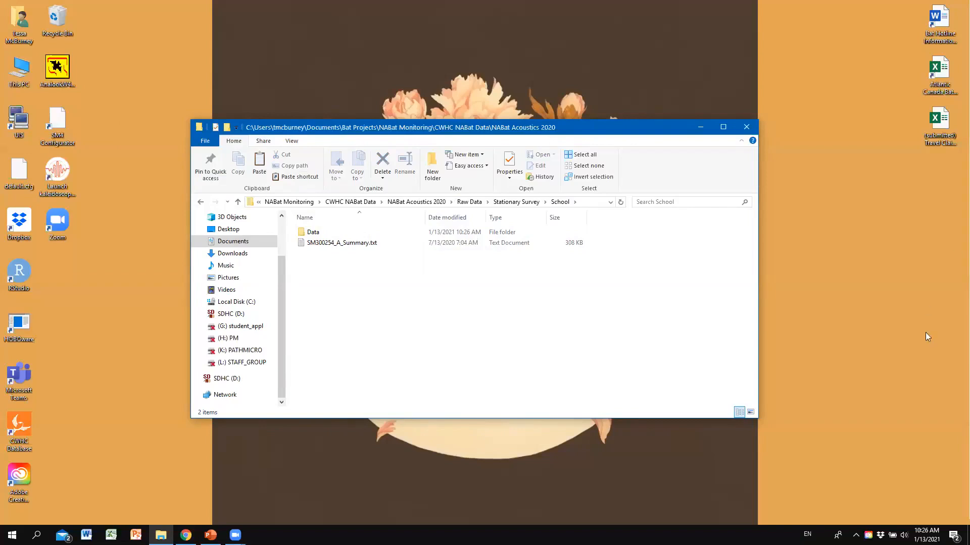
Safely eject the SDHC (D:) card from the computer
{"action": "left_click", "coordinate": [855, 535]}
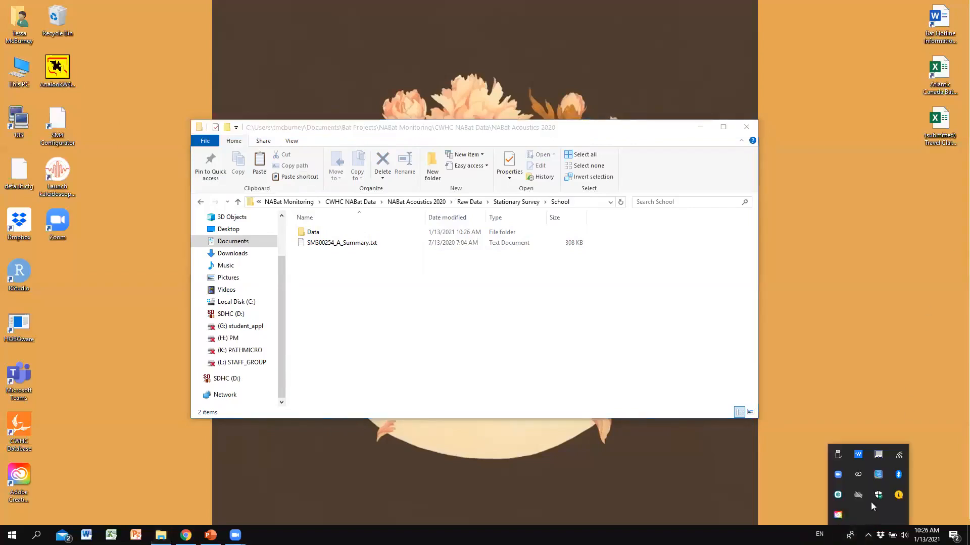
{"action": "left_click", "coordinate": [837, 454]}
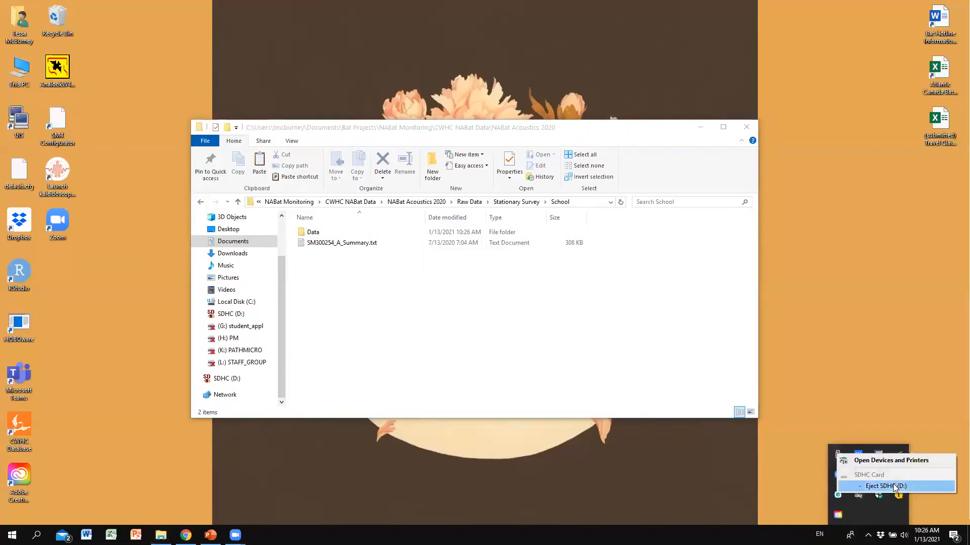
{"action": "left_click", "coordinate": [893, 483]}
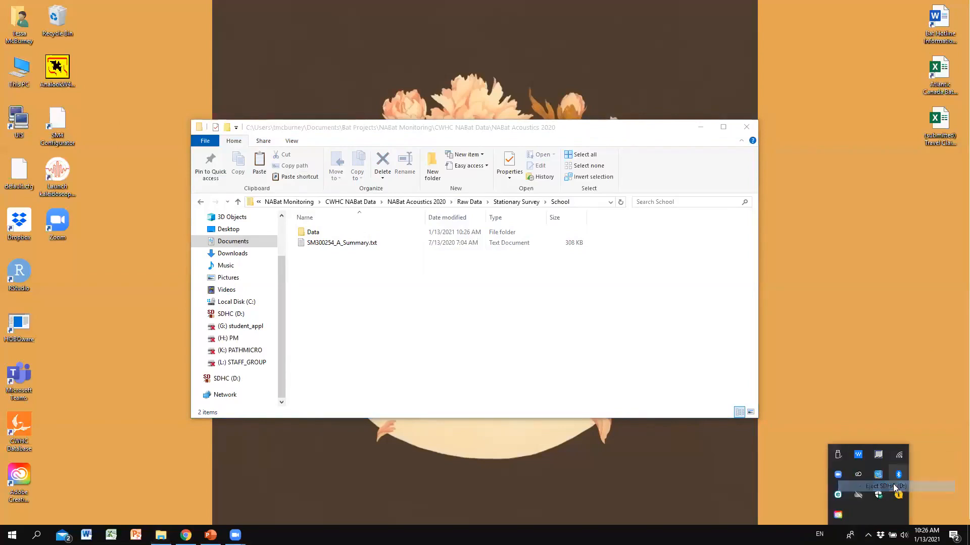
{"action": "left_click", "coordinate": [697, 479]}
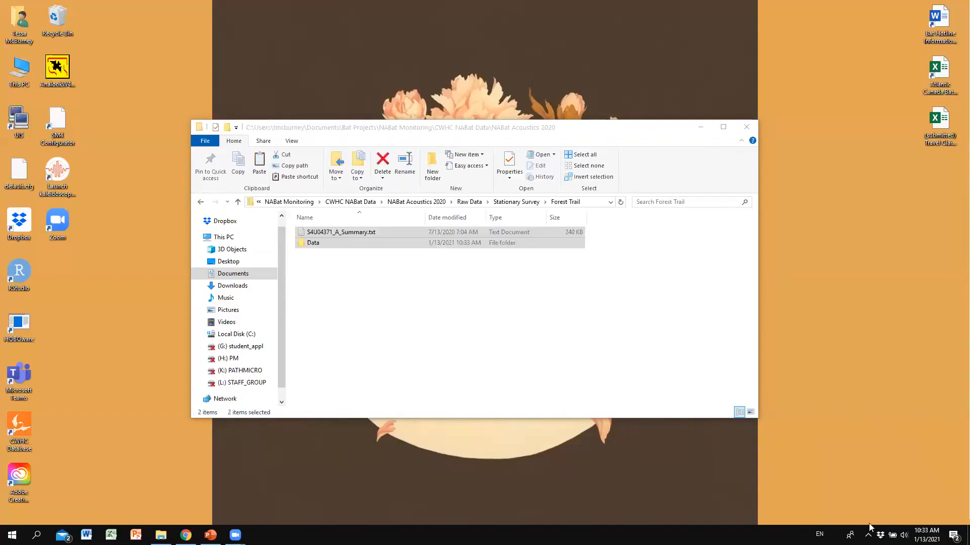
Check the contents of the Farm, Forest Trail, Golf Course and School folders under Stationary Survey in Raw Data
{"action": "left_click", "coordinate": [469, 202]}
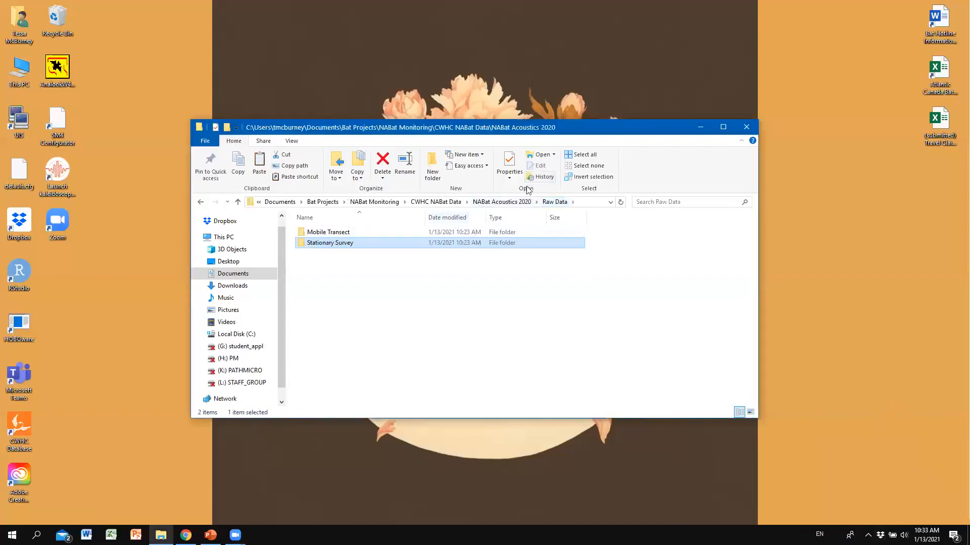
{"action": "double_click", "coordinate": [324, 245]}
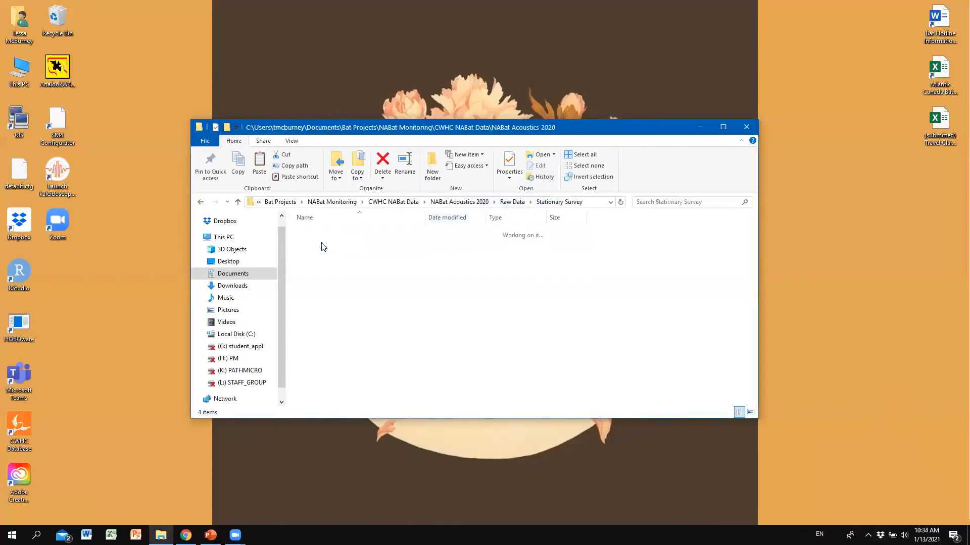
{"action": "double_click", "coordinate": [321, 233]}
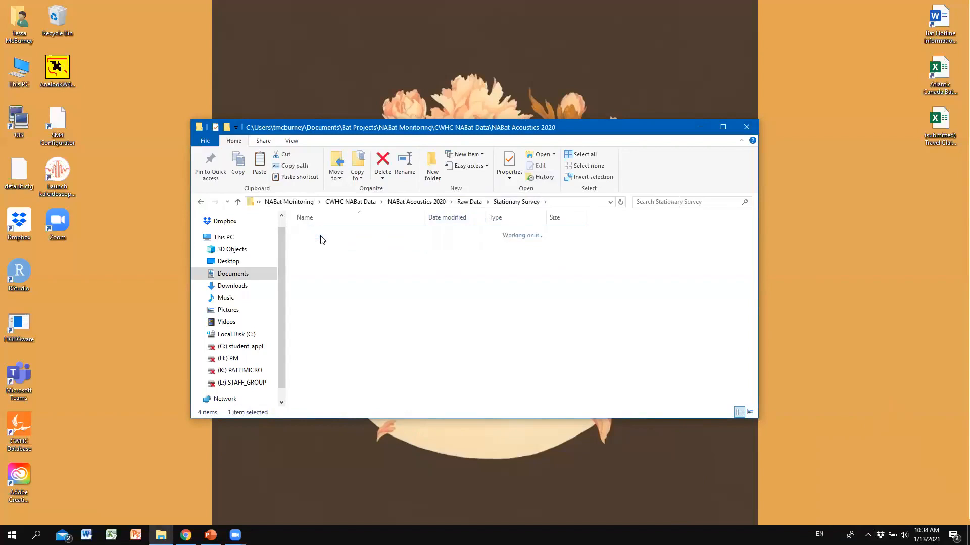
{"action": "left_click", "coordinate": [201, 202]}
{"action": "key", "text": "Down"}
{"action": "key", "text": "Return"}
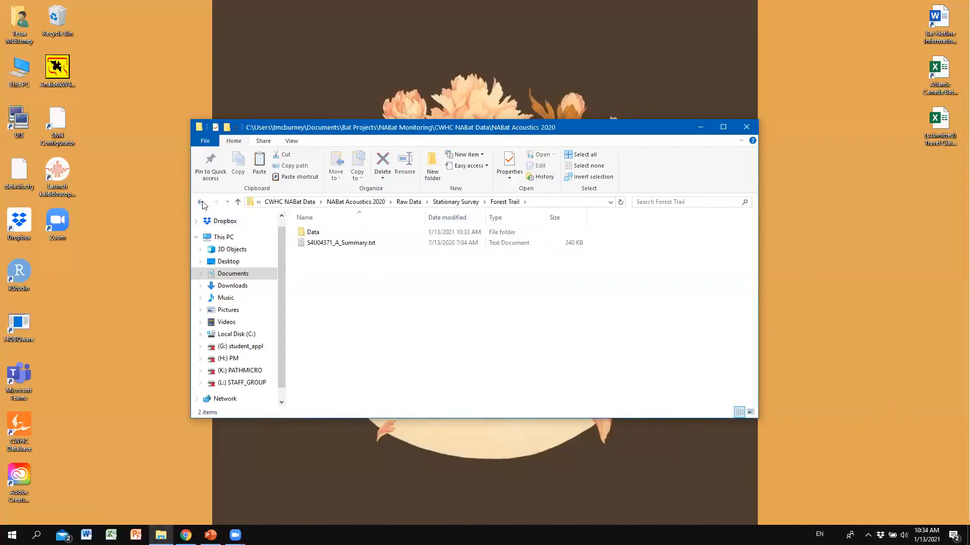
{"action": "left_click", "coordinate": [237, 203]}
{"action": "key", "text": "Down"}
{"action": "key", "text": "Return"}
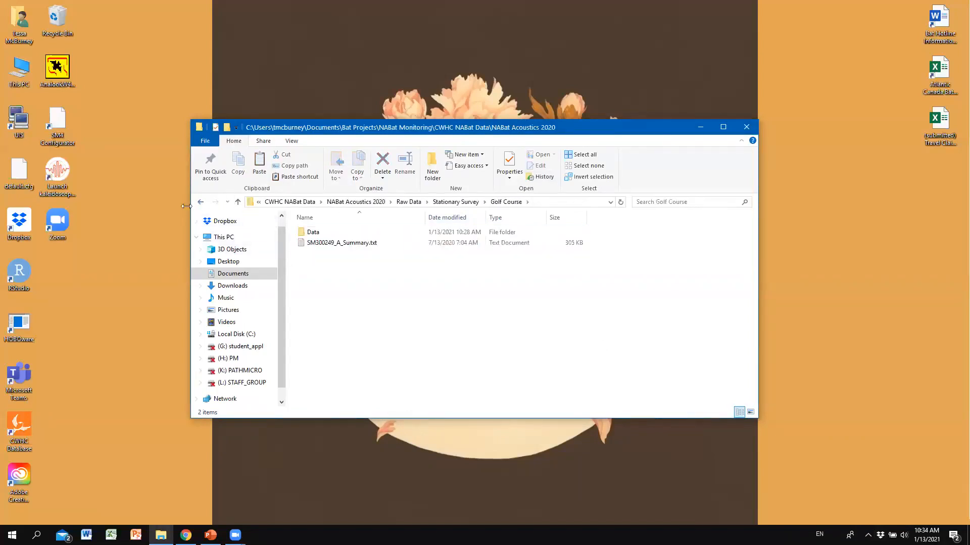
{"action": "left_click", "coordinate": [238, 202]}
{"action": "key", "text": "Down"}
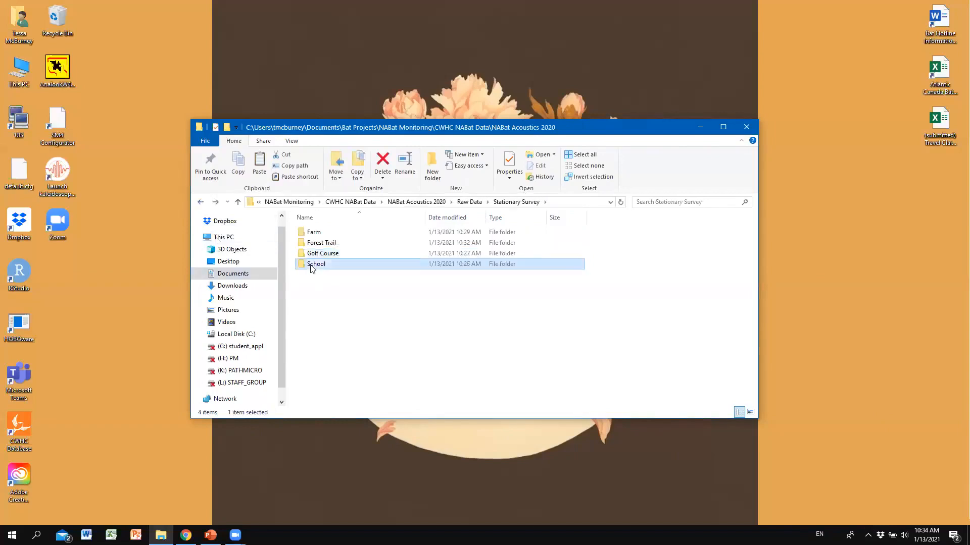
{"action": "key", "text": "Return"}
{"action": "left_click", "coordinate": [200, 202]}
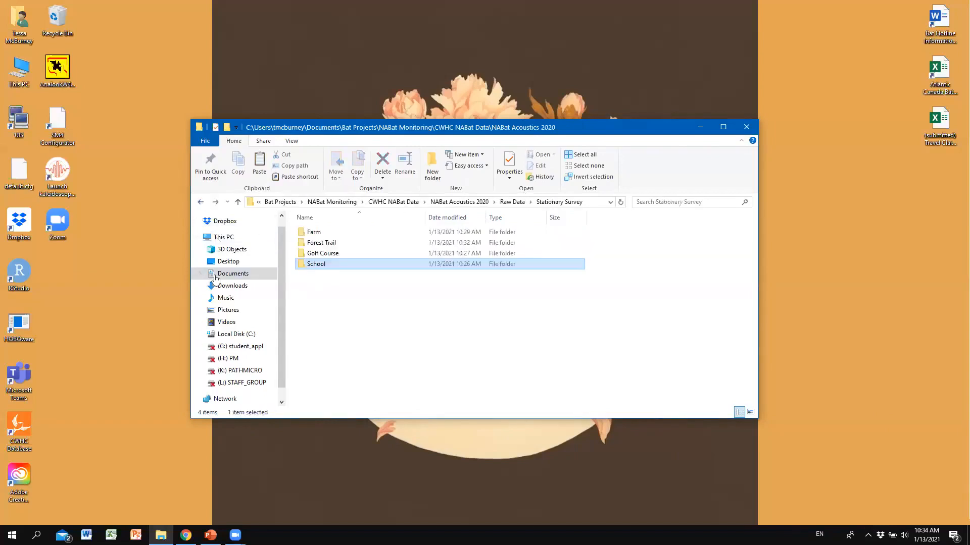
Open the Farm folder and view its SM300251_A_Summary.txt recorder log, closing the file when done
{"action": "double_click", "coordinate": [312, 232]}
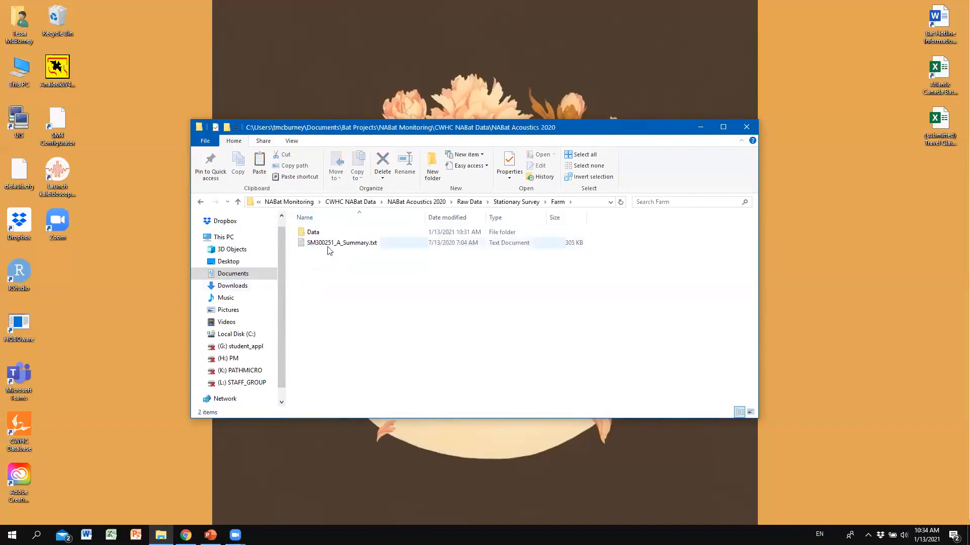
{"action": "double_click", "coordinate": [354, 243]}
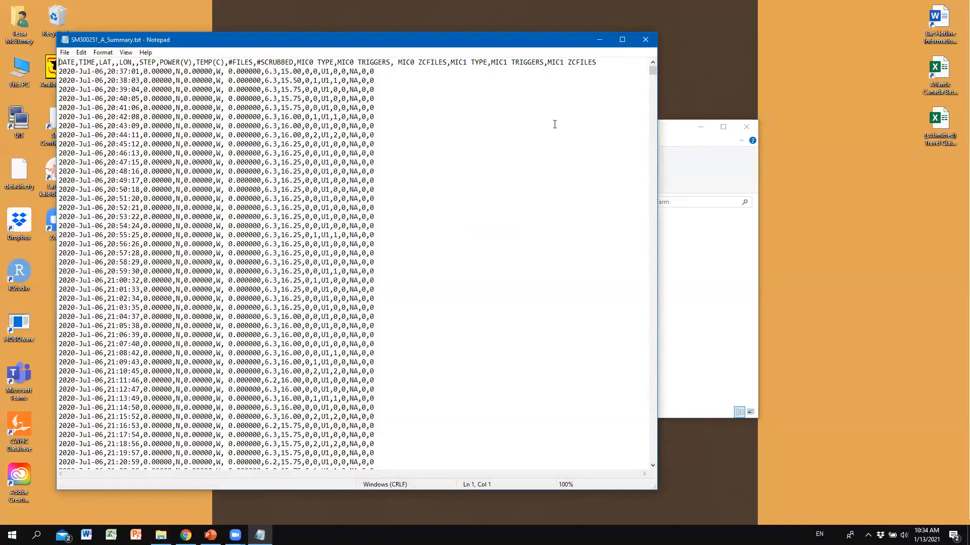
{"action": "left_click", "coordinate": [647, 40]}
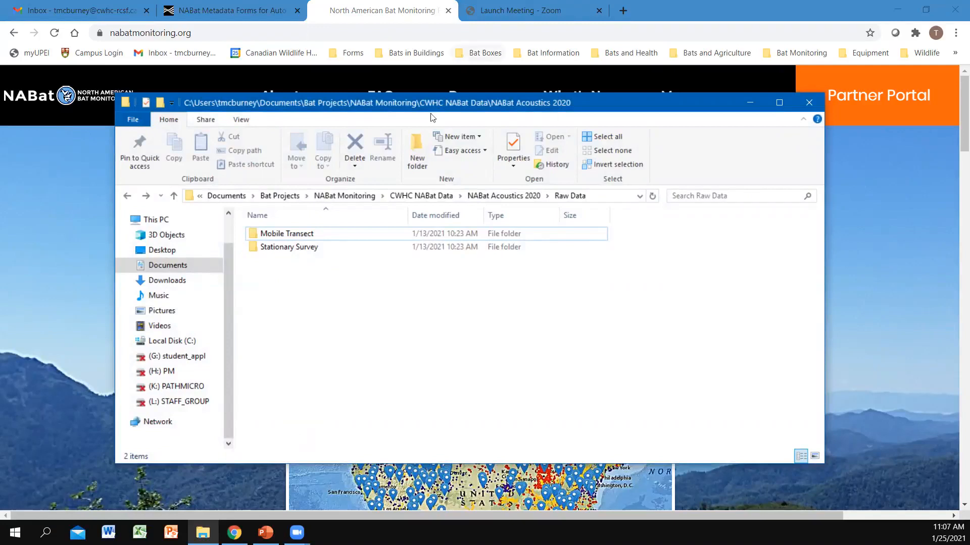
Check the recordings in the July 10th, 2020 folder under Mobile Transect in Raw Data, and minimize the file window
{"action": "double_click", "coordinate": [305, 236]}
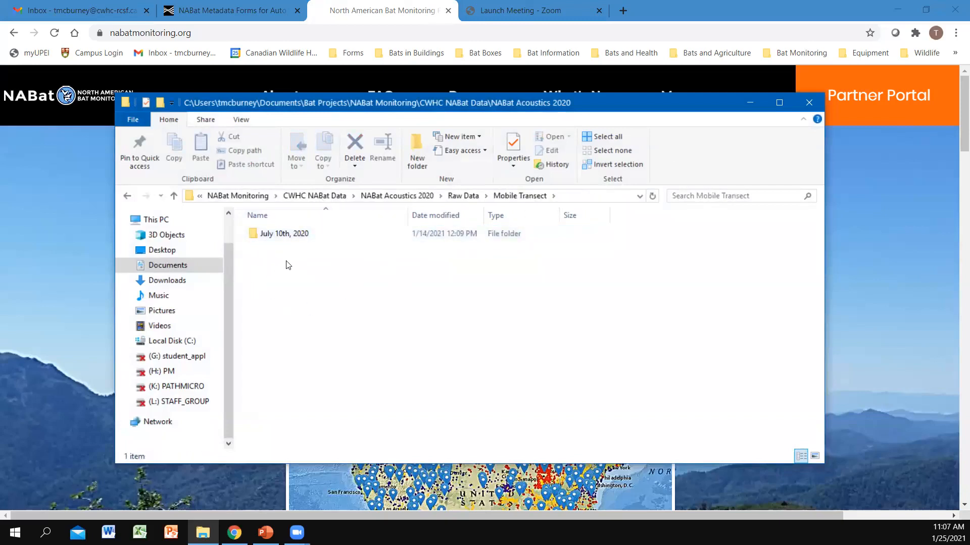
{"action": "double_click", "coordinate": [293, 234]}
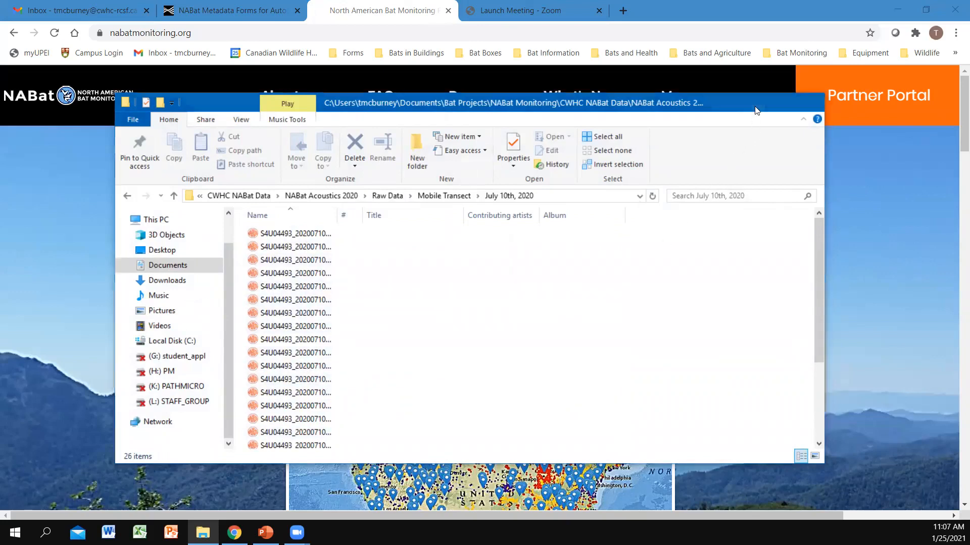
{"action": "left_click", "coordinate": [750, 102]}
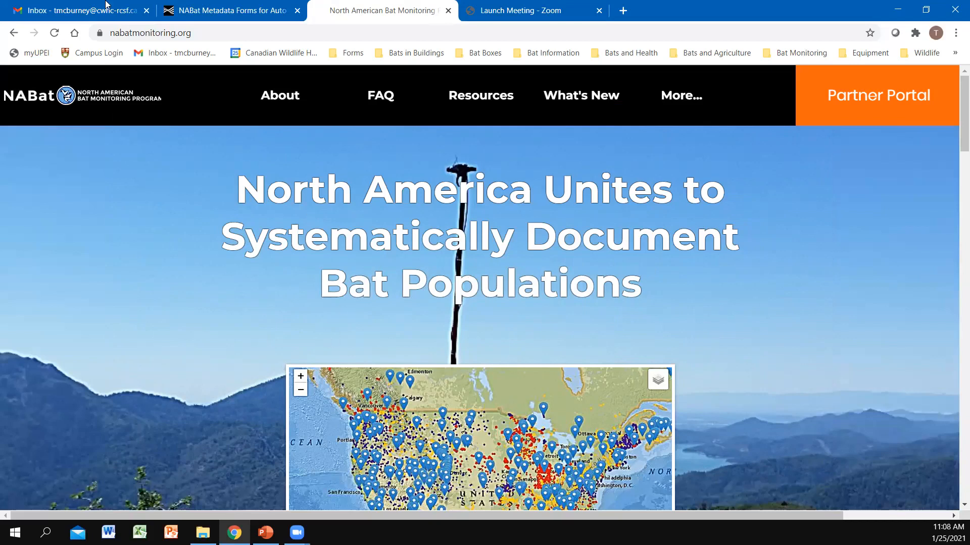
View the files attached to the NABat Metadata Forms page, and open the Partner Portal from the NABat website
{"action": "left_click", "coordinate": [262, 5]}
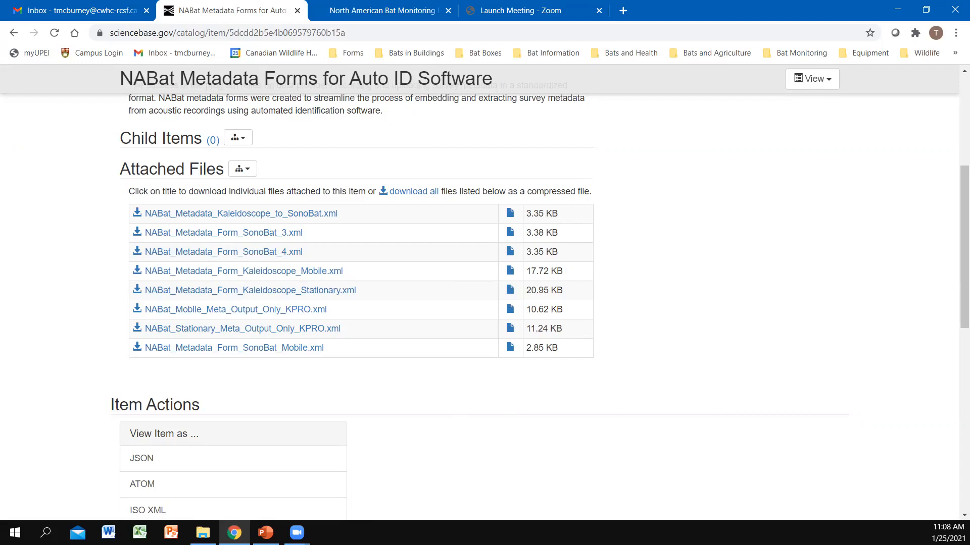
{"action": "left_click", "coordinate": [403, 6]}
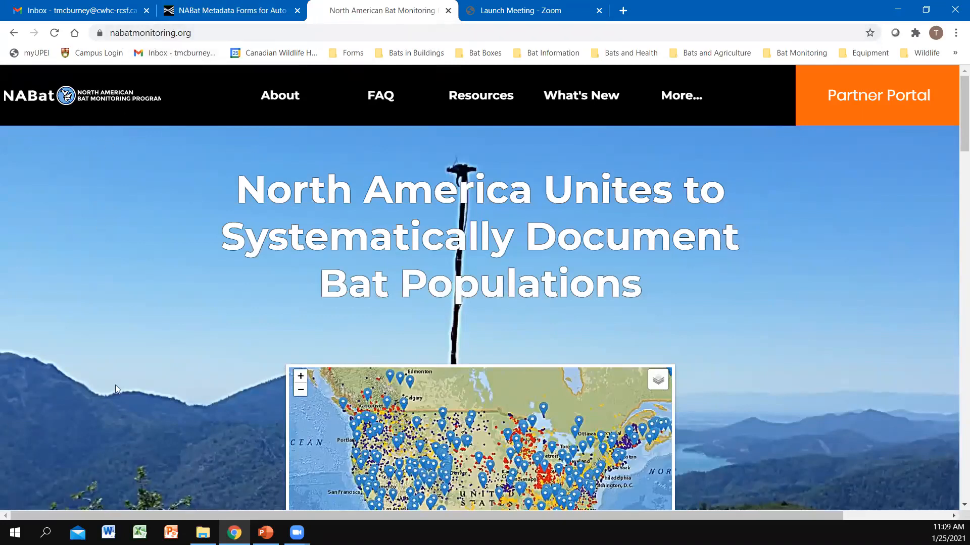
{"action": "left_click", "coordinate": [863, 111]}
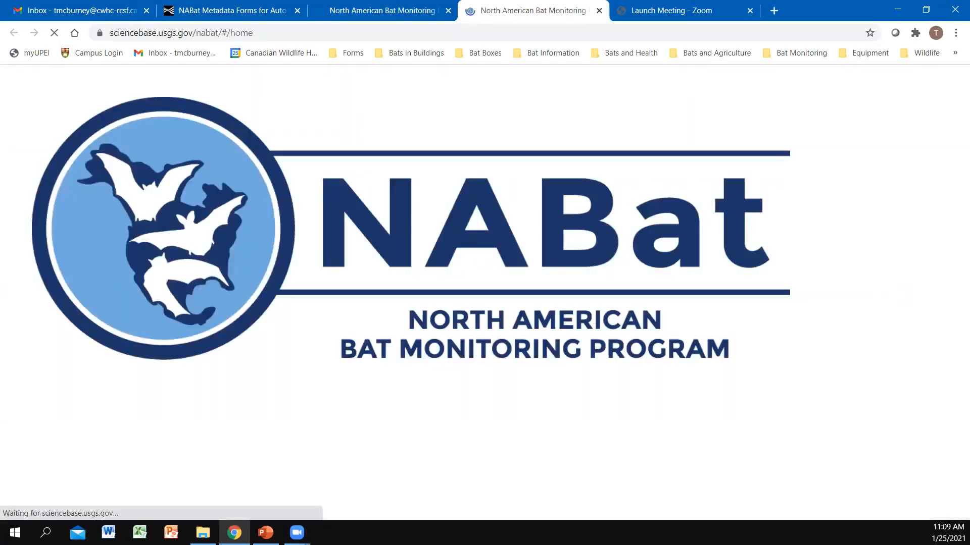
{"action": "key", "text": "alt+Tab"}
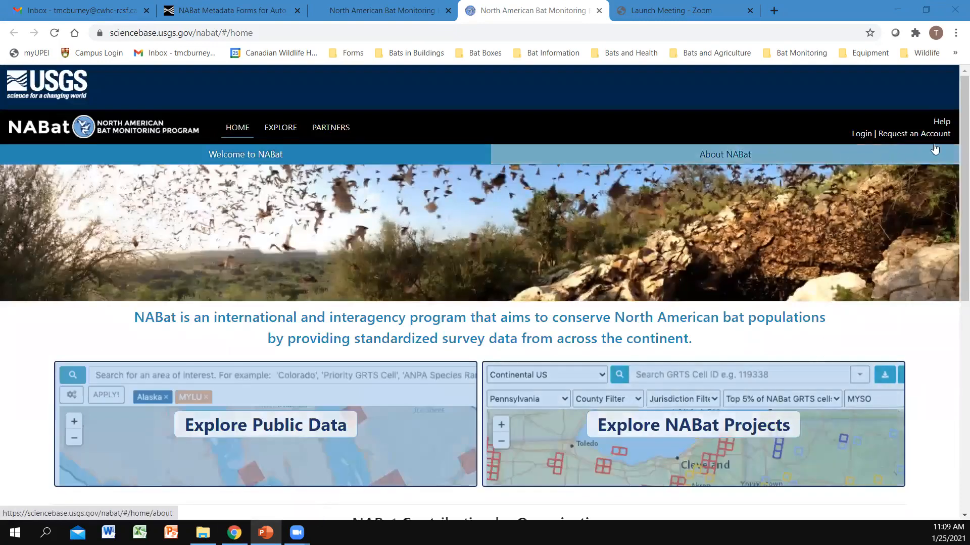
Log in to the Partner Portal with the saved ScienceBase account credentials
{"action": "left_click", "coordinate": [881, 135]}
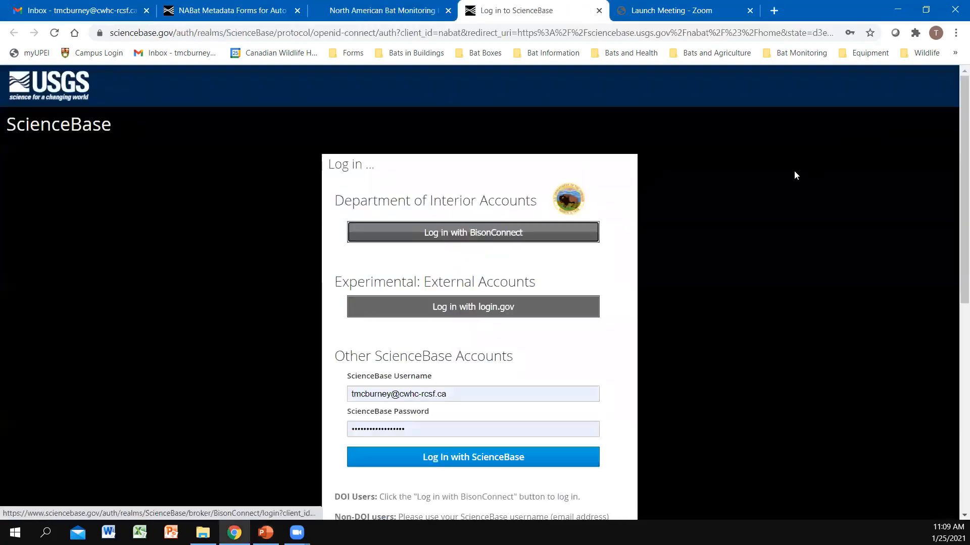
{"action": "scroll", "coordinate": [556, 267], "scroll_direction": "down", "scroll_amount": 1}
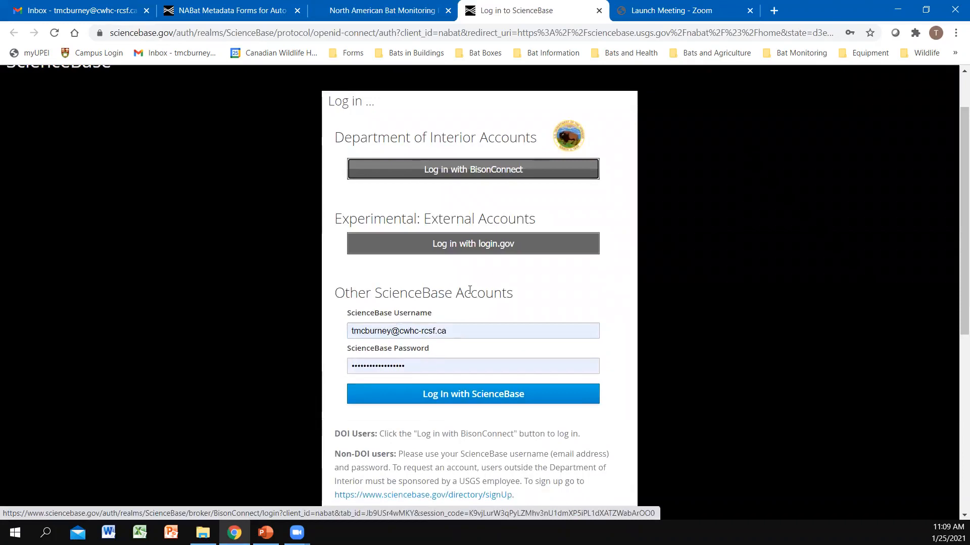
{"action": "scroll", "coordinate": [470, 290], "scroll_direction": "down", "scroll_amount": 1}
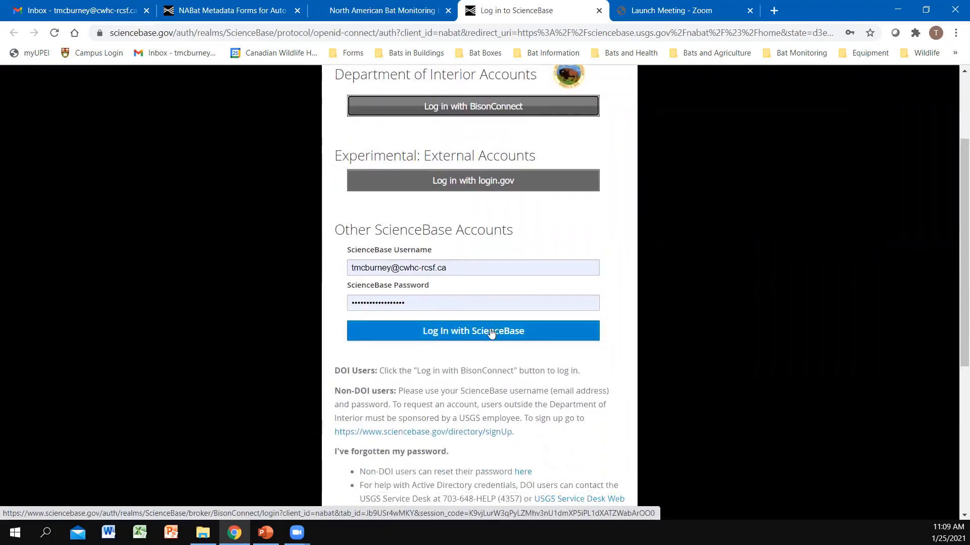
{"action": "left_click", "coordinate": [491, 333]}
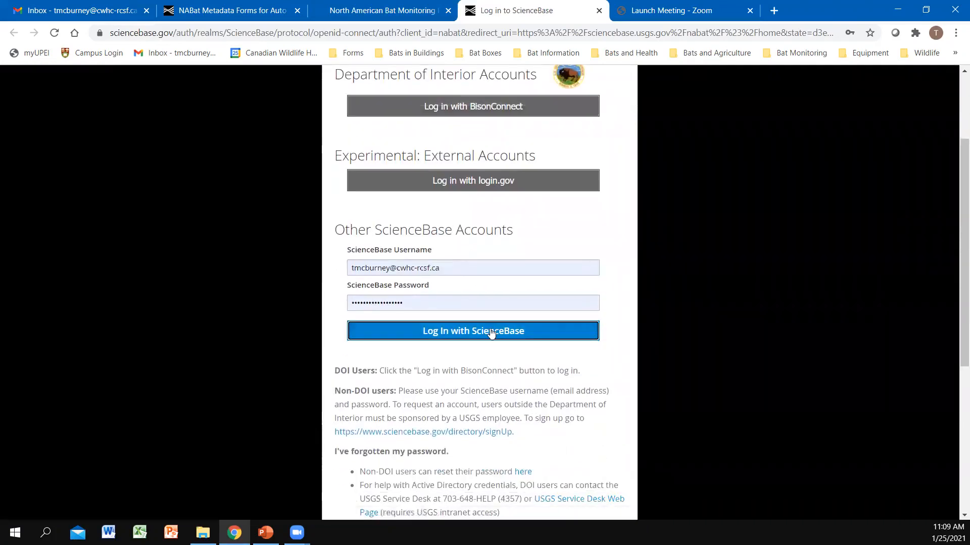
{"action": "left_click", "coordinate": [489, 330]}
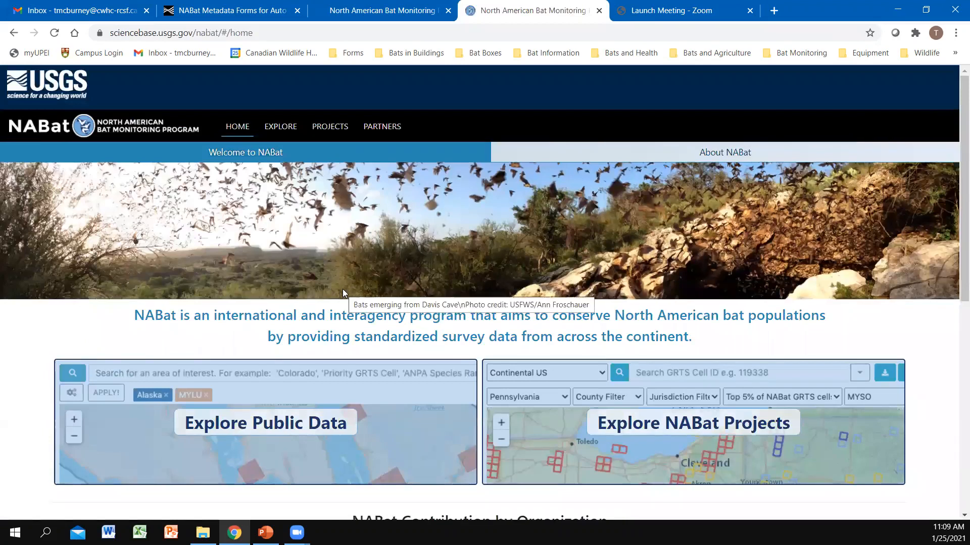
{"action": "scroll", "coordinate": [321, 309], "scroll_direction": "down", "scroll_amount": 2}
{"action": "scroll", "coordinate": [323, 303], "scroll_direction": "up", "scroll_amount": 2}
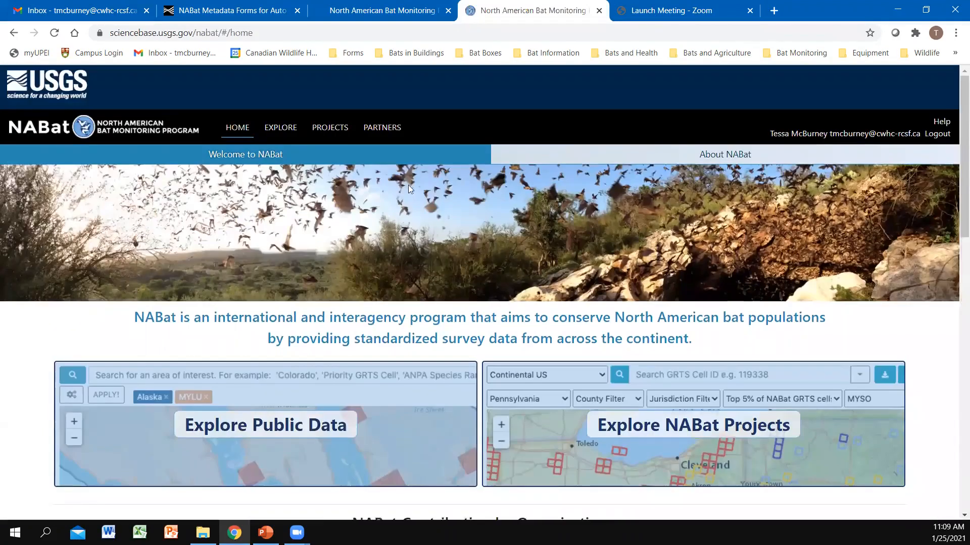
Open the CWHC NABat PEI project from the list of own NABat projects
{"action": "left_click", "coordinate": [335, 130]}
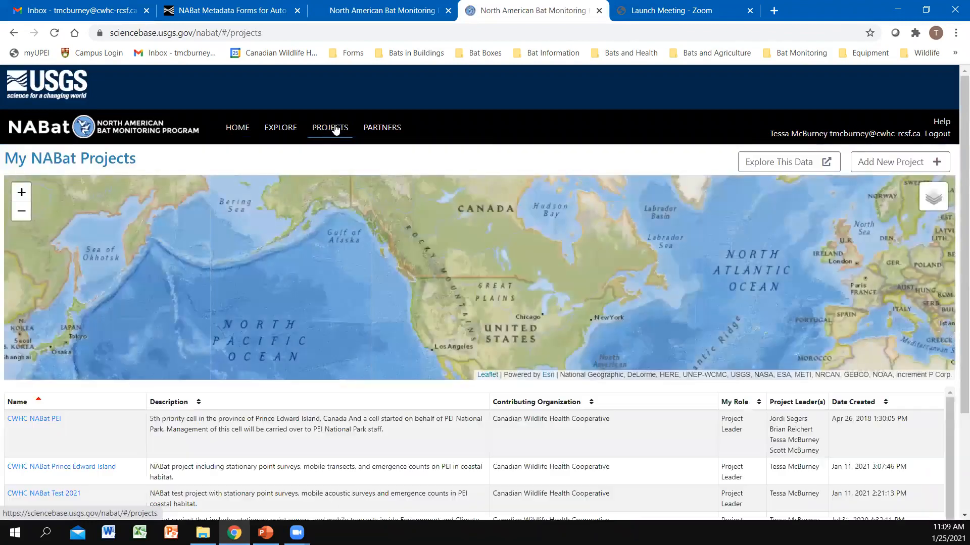
{"action": "scroll", "coordinate": [334, 124], "scroll_direction": "down", "scroll_amount": 1}
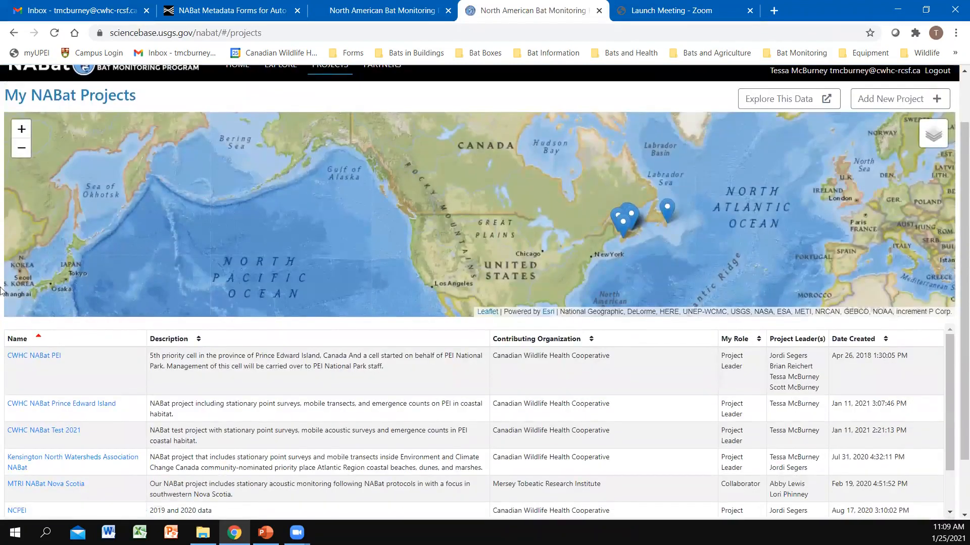
{"action": "scroll", "coordinate": [126, 303], "scroll_direction": "down", "scroll_amount": 1}
{"action": "scroll", "coordinate": [110, 438], "scroll_direction": "up", "scroll_amount": 1}
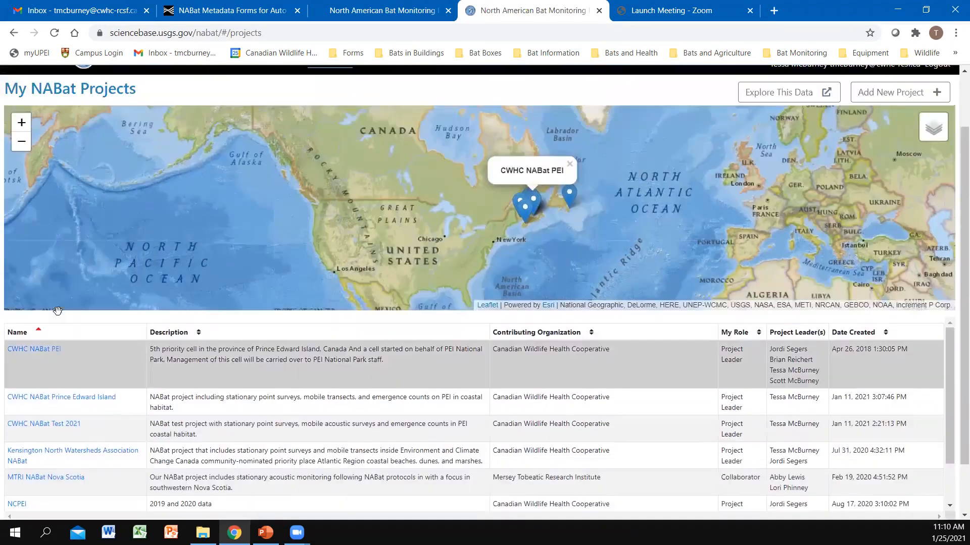
{"action": "left_click", "coordinate": [49, 357]}
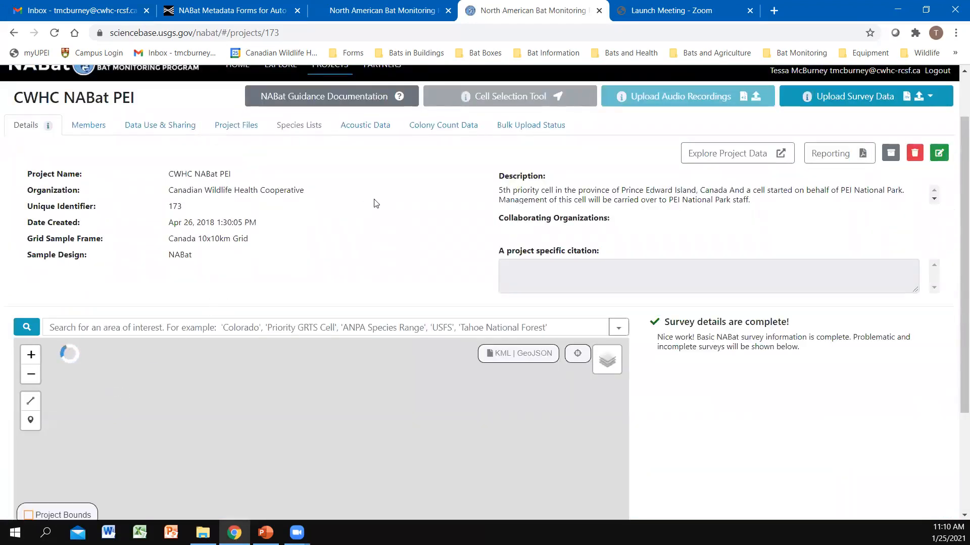
{"action": "scroll", "coordinate": [353, 197], "scroll_direction": "up", "scroll_amount": 1}
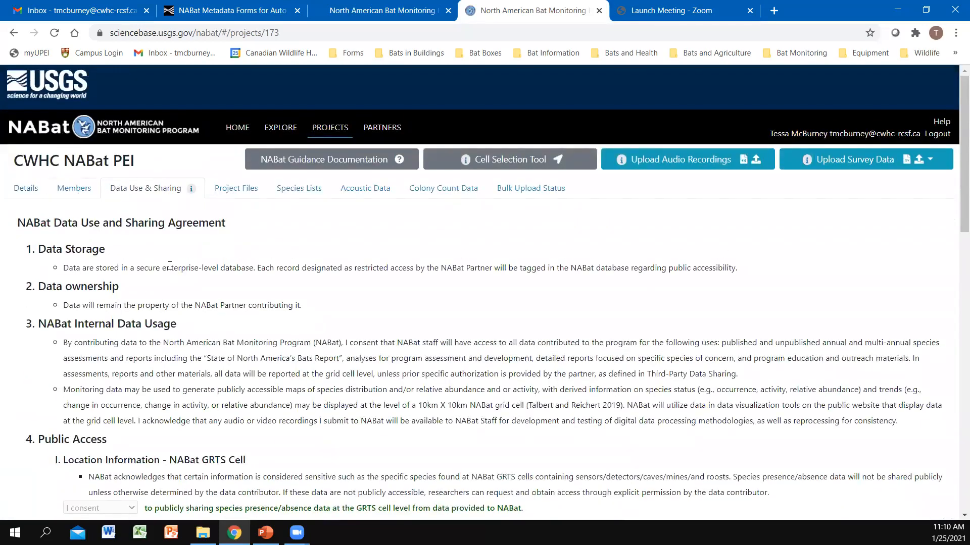
Add a species list to the project, named "Eastern PEI Classifier" with the description "Common bats of eastern PEI."
{"action": "left_click", "coordinate": [302, 195]}
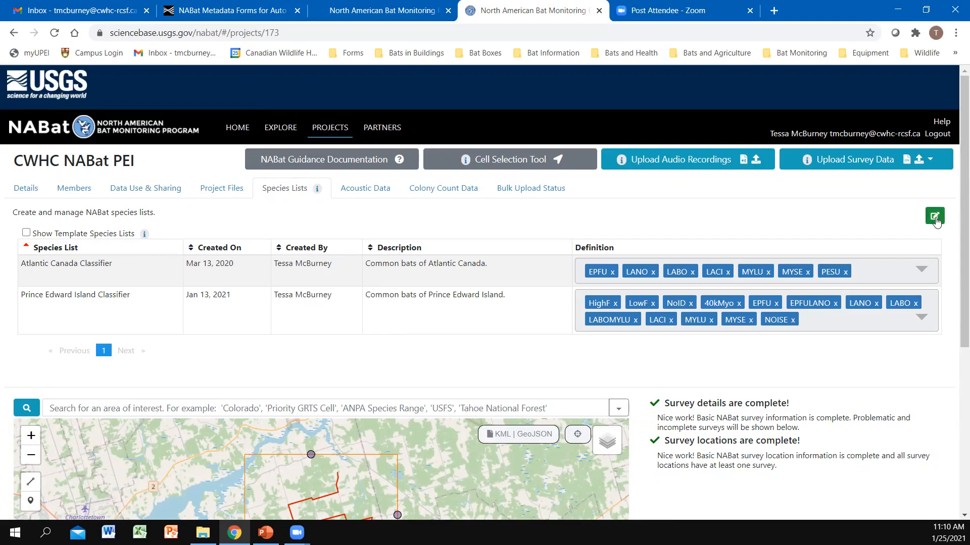
{"action": "left_click", "coordinate": [935, 217]}
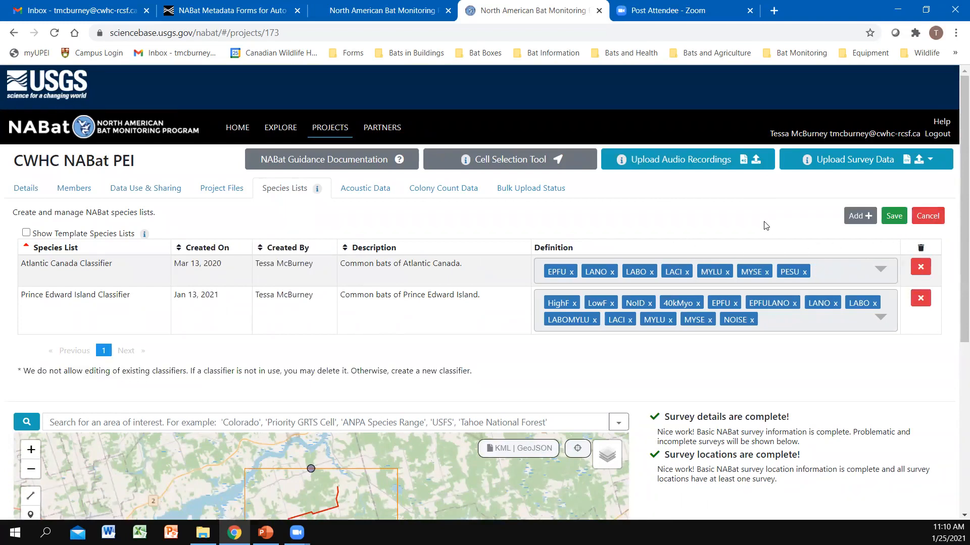
{"action": "left_click", "coordinate": [865, 218]}
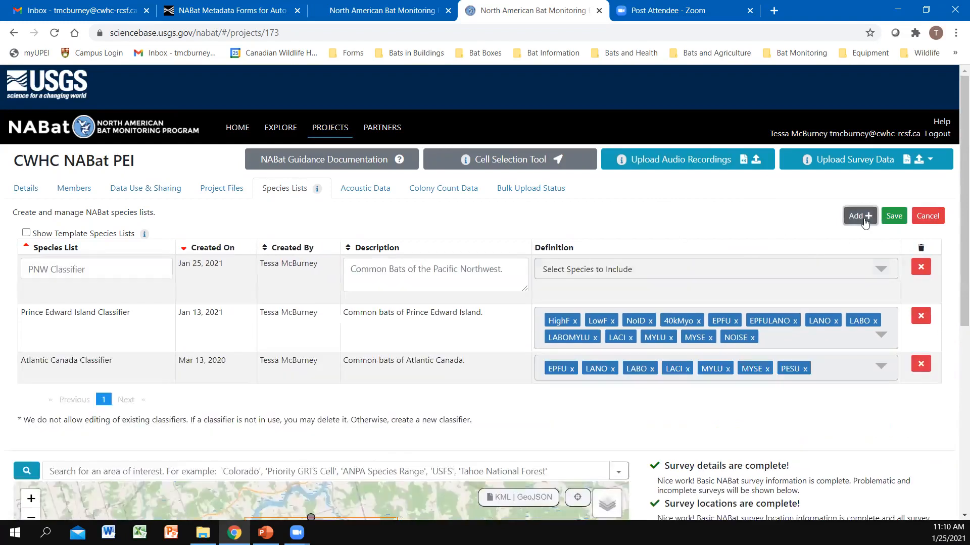
{"action": "left_click", "coordinate": [65, 269]}
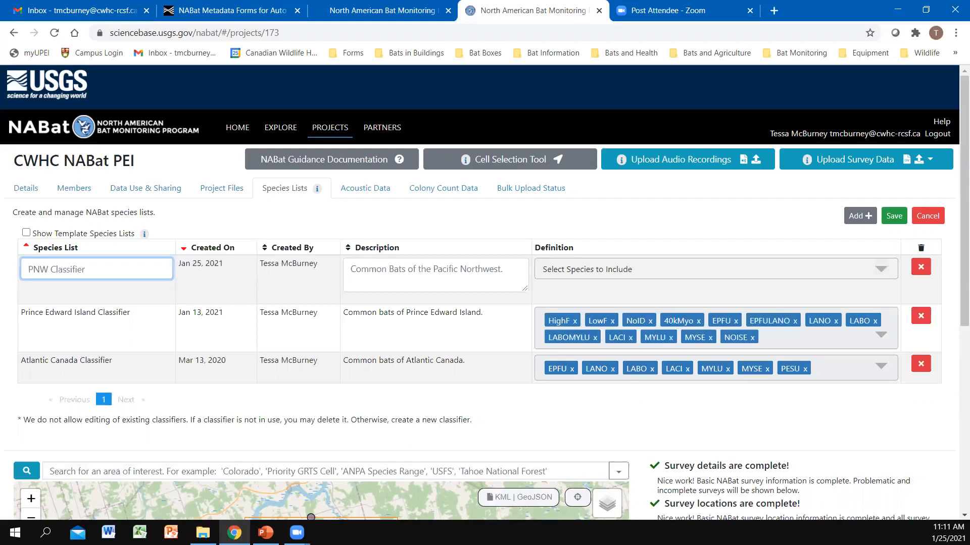
{"action": "type", "text": "Ea"}
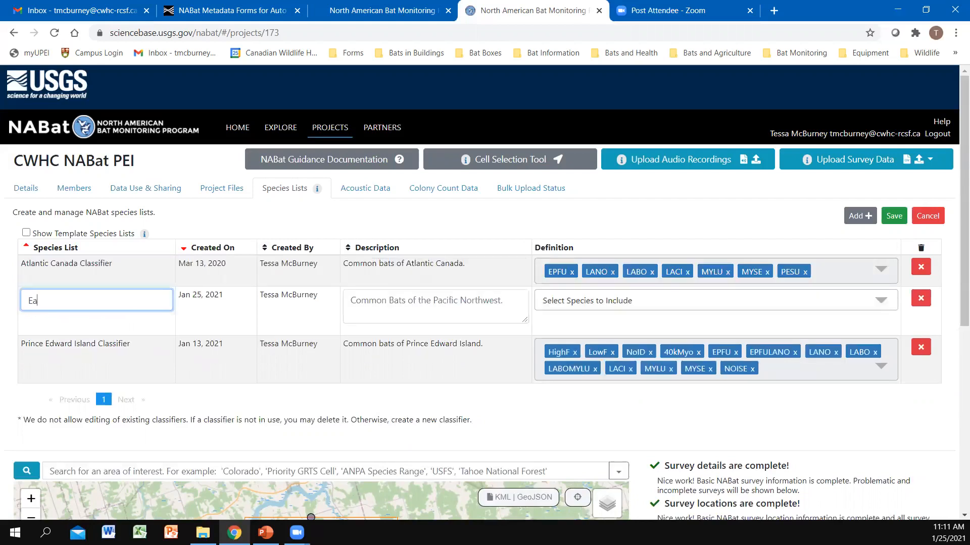
{"action": "type", "text": "stern PEI Classifier"}
{"action": "left_click", "coordinate": [378, 301]}
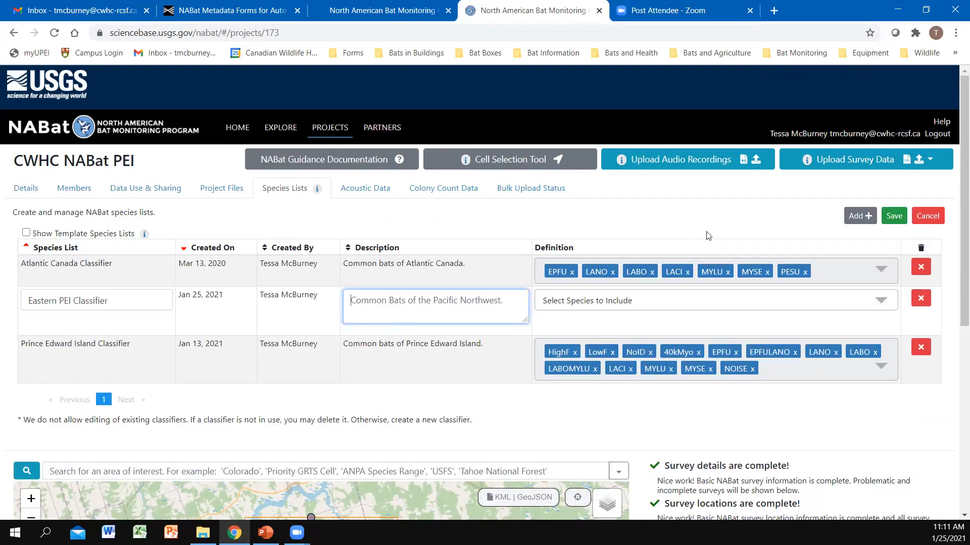
{"action": "type", "text": "Common"}
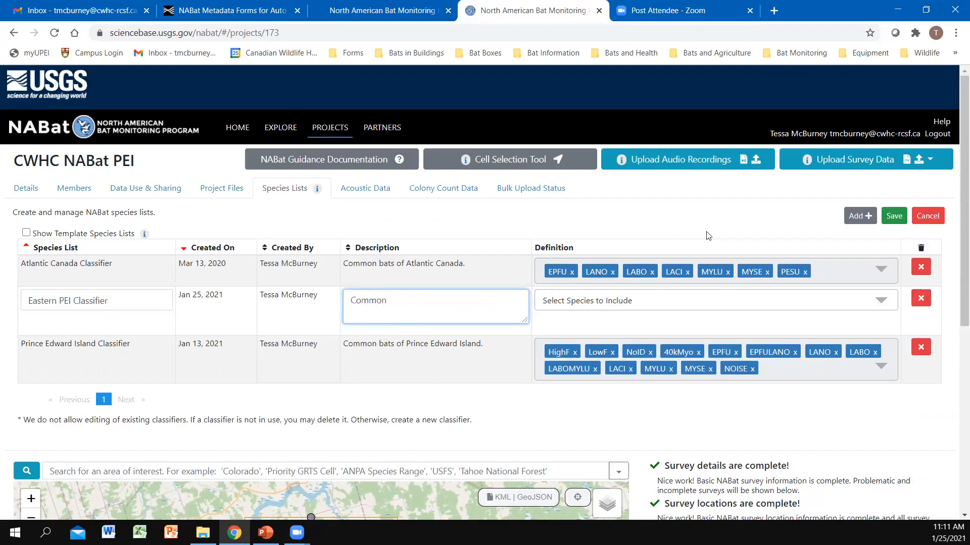
{"action": "type", "text": " bats of eastern PEI."}
Include the species EPFU, LABO and LACI in the Eastern PEI Classifier definition
{"action": "left_click", "coordinate": [880, 302]}
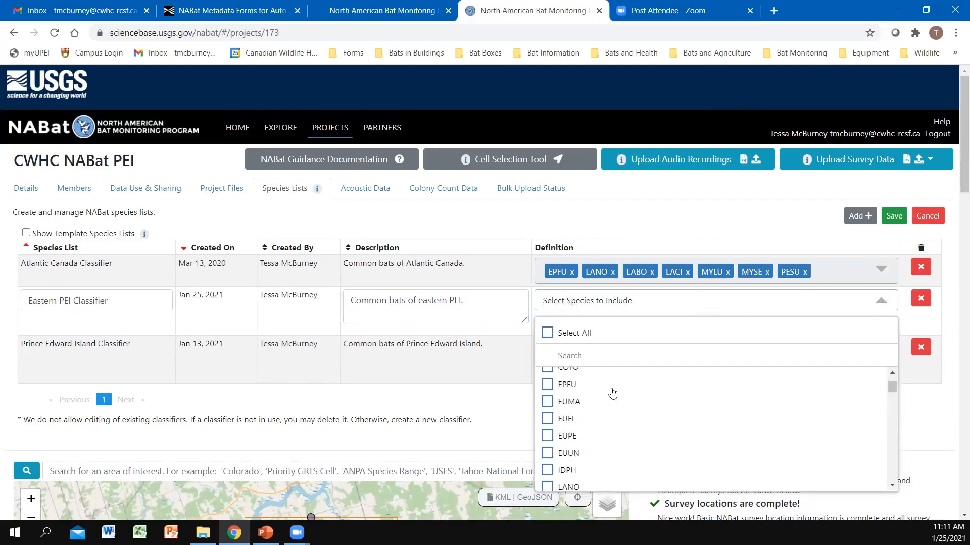
{"action": "scroll", "coordinate": [613, 394], "scroll_direction": "down", "scroll_amount": 1}
{"action": "scroll", "coordinate": [596, 428], "scroll_direction": "up", "scroll_amount": 1}
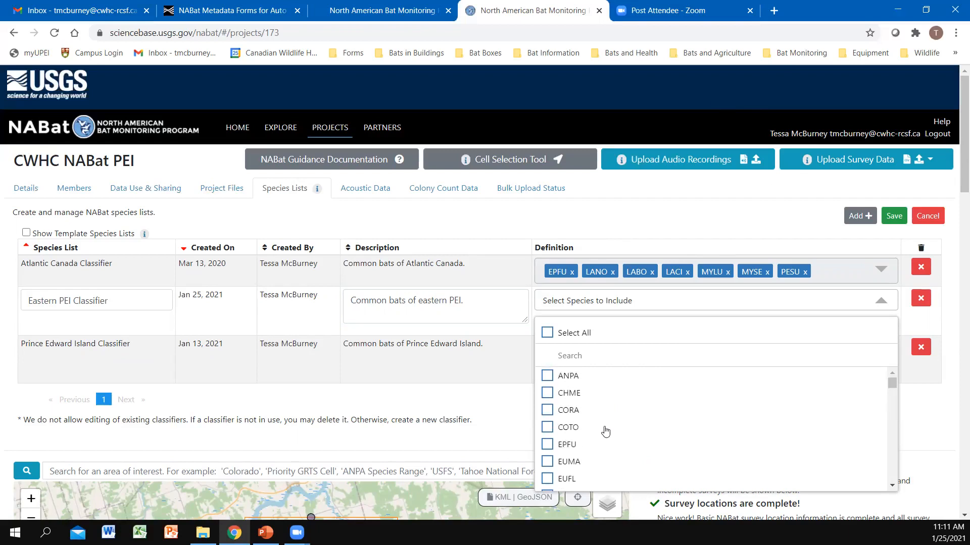
{"action": "left_click", "coordinate": [599, 306]}
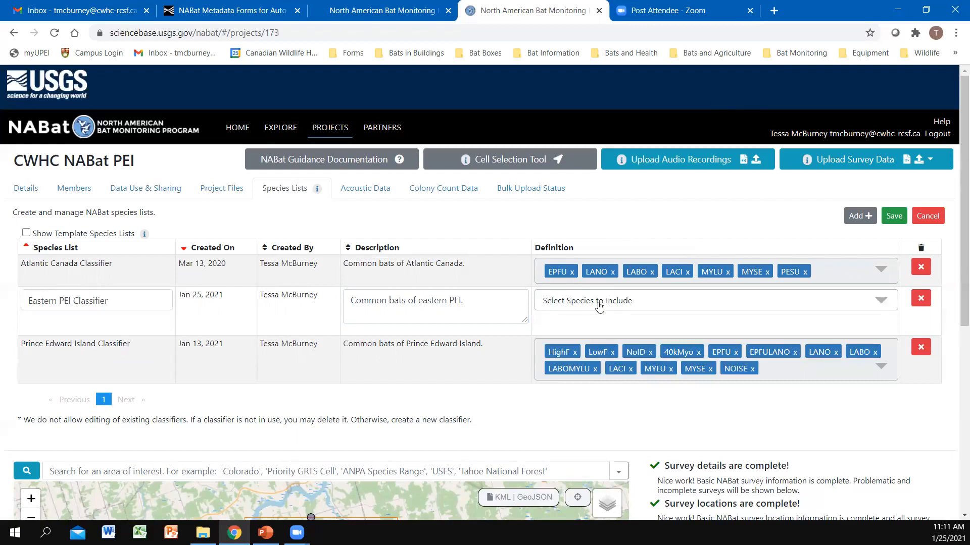
{"action": "left_click", "coordinate": [599, 298]}
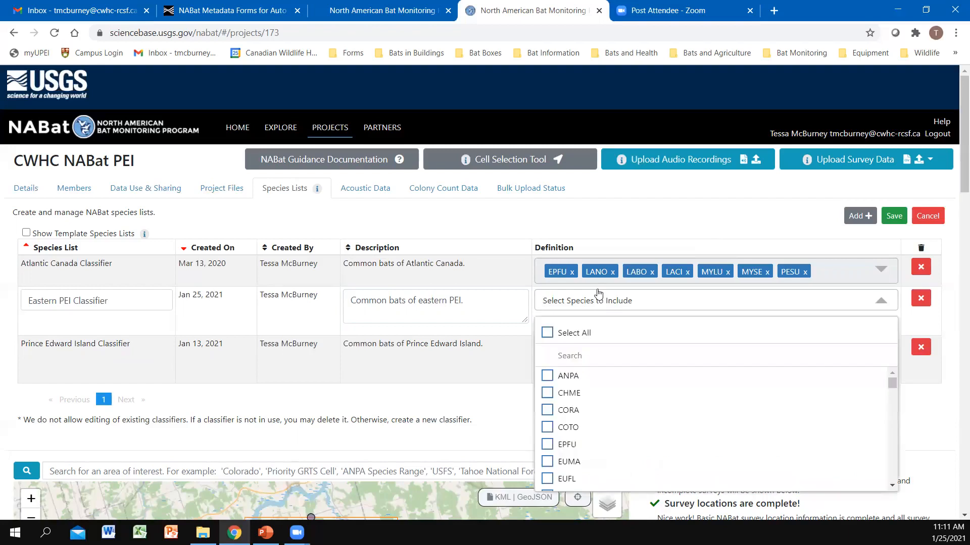
{"action": "scroll", "coordinate": [595, 399], "scroll_direction": "down", "scroll_amount": 2}
{"action": "scroll", "coordinate": [591, 414], "scroll_direction": "up", "scroll_amount": 2}
{"action": "left_click", "coordinate": [548, 447]}
{"action": "scroll", "coordinate": [581, 434], "scroll_direction": "down", "scroll_amount": 5}
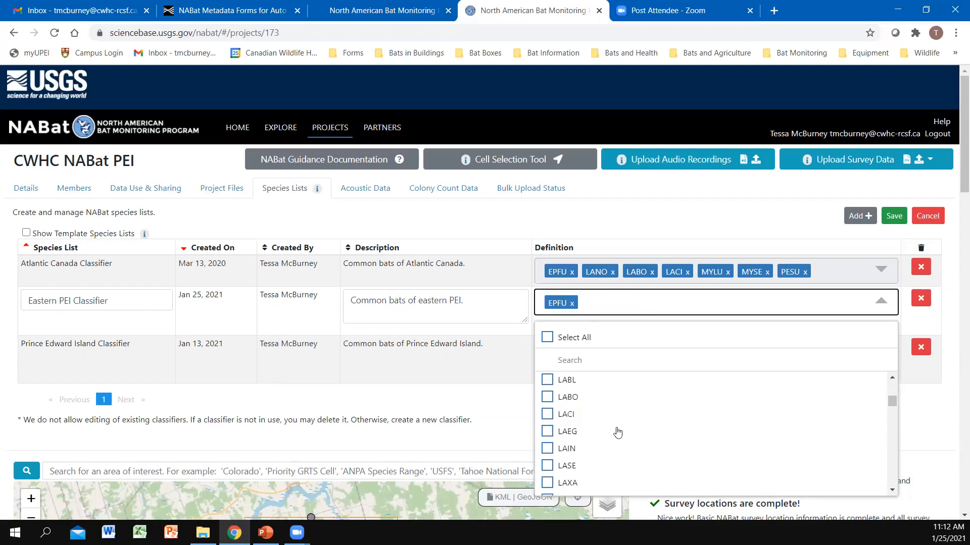
{"action": "left_click", "coordinate": [549, 399]}
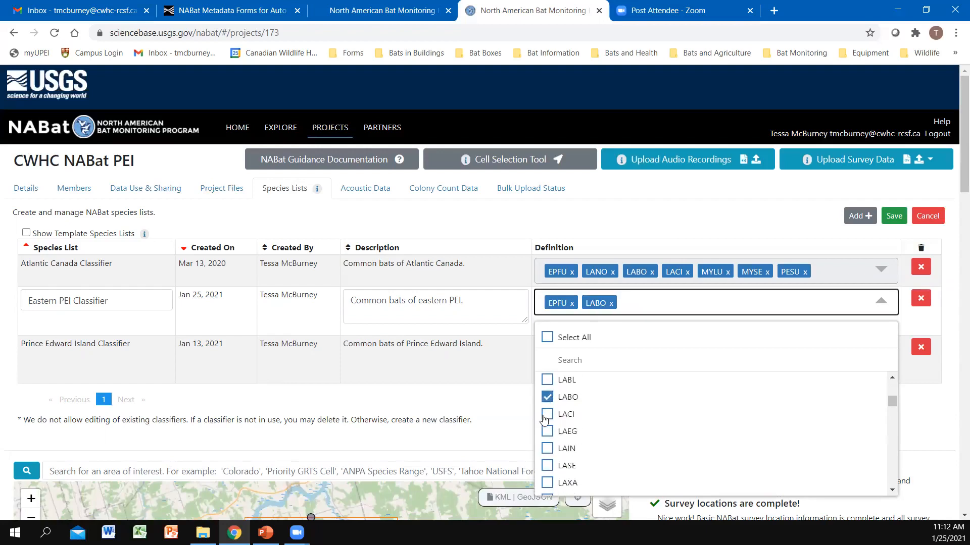
{"action": "left_click", "coordinate": [546, 416]}
Add the species PESU and LANO to the Eastern PEI Classifier definition
{"action": "scroll", "coordinate": [632, 434], "scroll_direction": "down", "scroll_amount": 3}
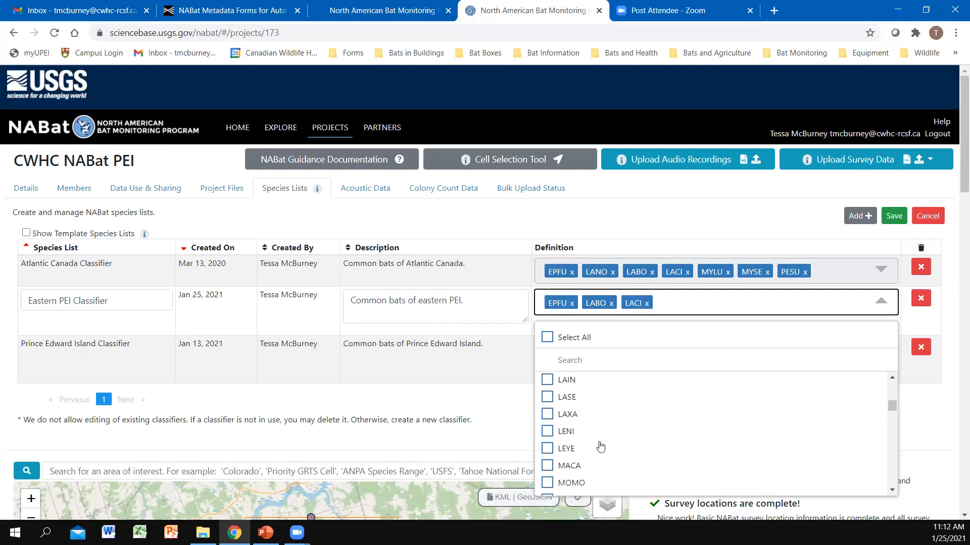
{"action": "scroll", "coordinate": [589, 447], "scroll_direction": "down", "scroll_amount": 6}
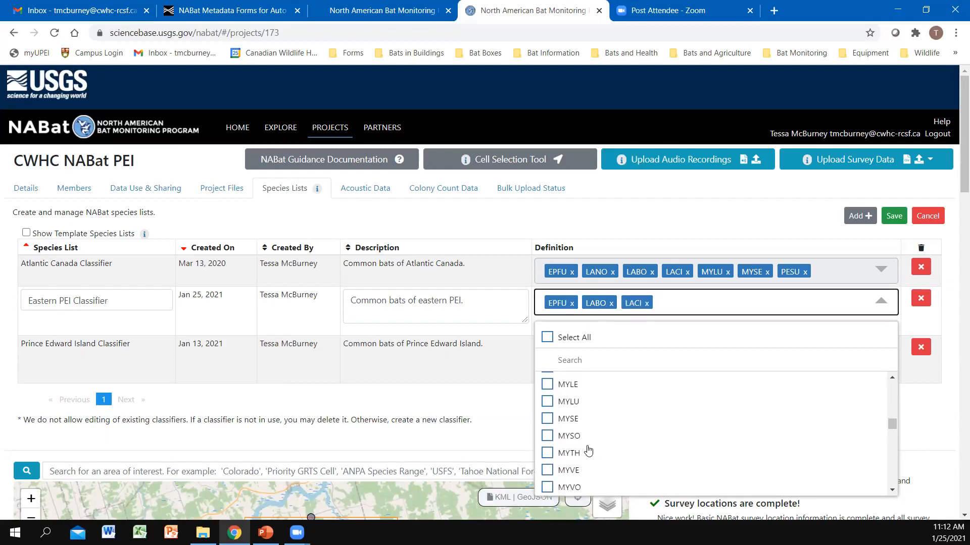
{"action": "left_click", "coordinate": [547, 471]}
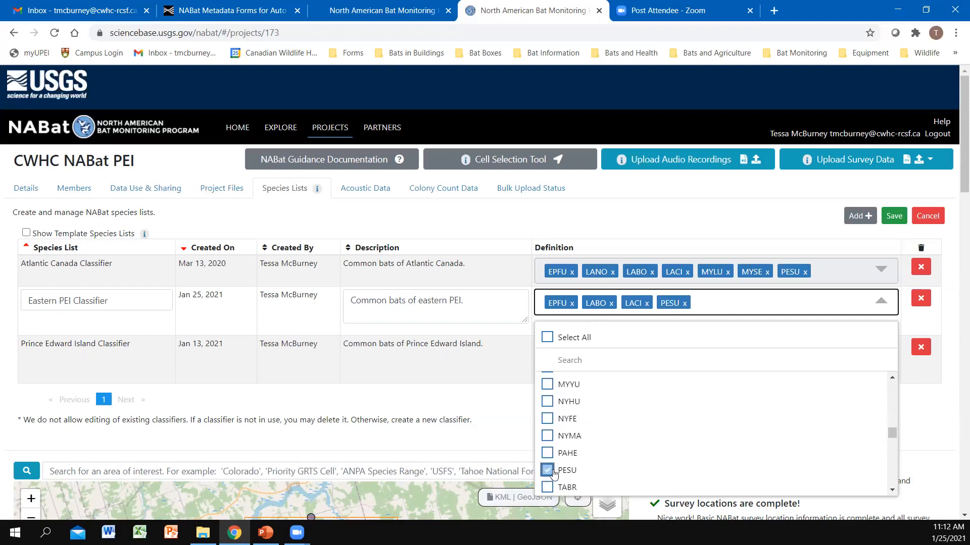
{"action": "scroll", "coordinate": [611, 445], "scroll_direction": "down", "scroll_amount": 3}
{"action": "scroll", "coordinate": [575, 439], "scroll_direction": "up", "scroll_amount": 5}
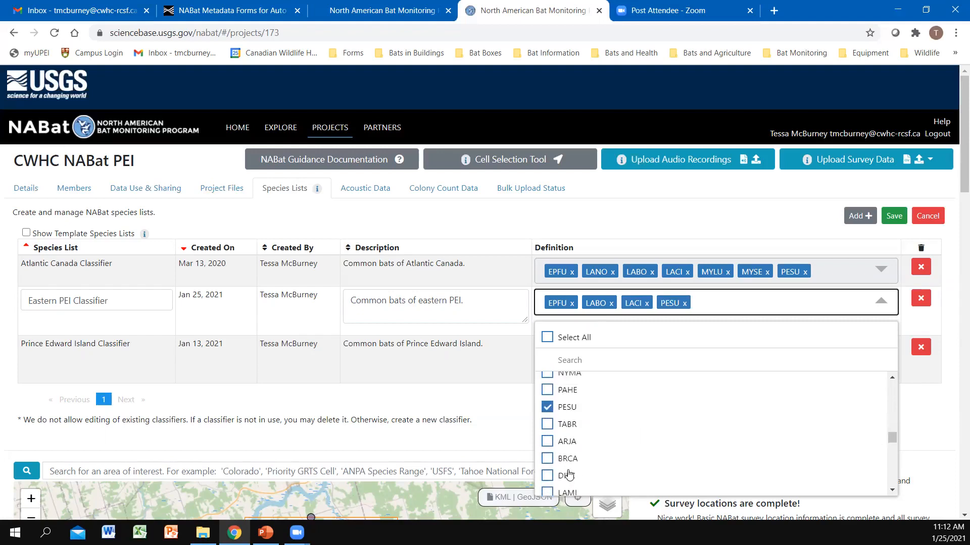
{"action": "scroll", "coordinate": [622, 445], "scroll_direction": "up", "scroll_amount": 4}
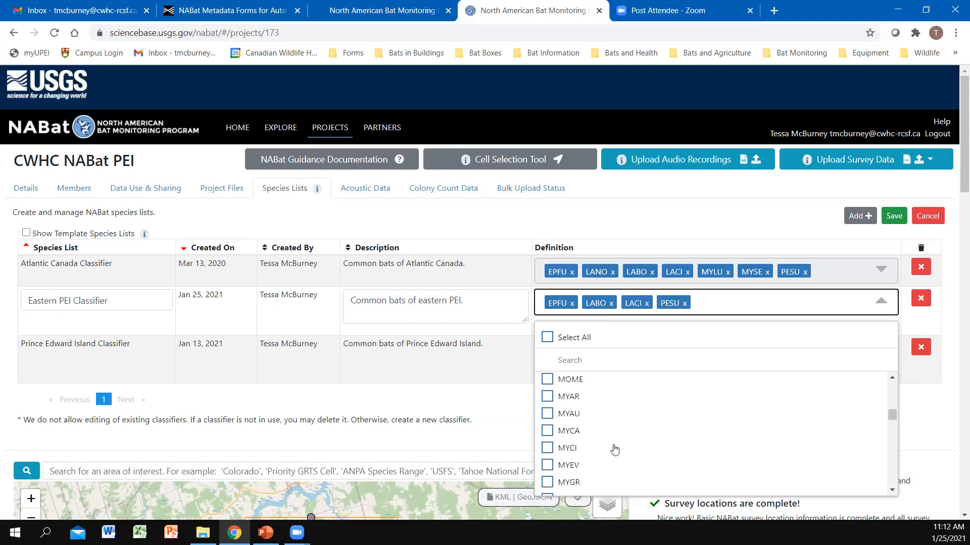
{"action": "scroll", "coordinate": [591, 454], "scroll_direction": "down", "scroll_amount": 1}
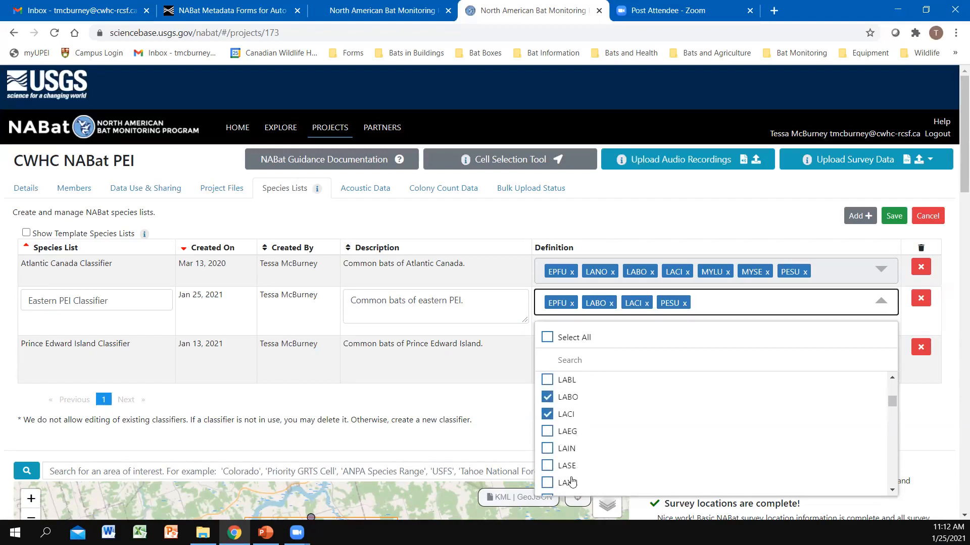
{"action": "scroll", "coordinate": [569, 473], "scroll_direction": "up", "scroll_amount": 1}
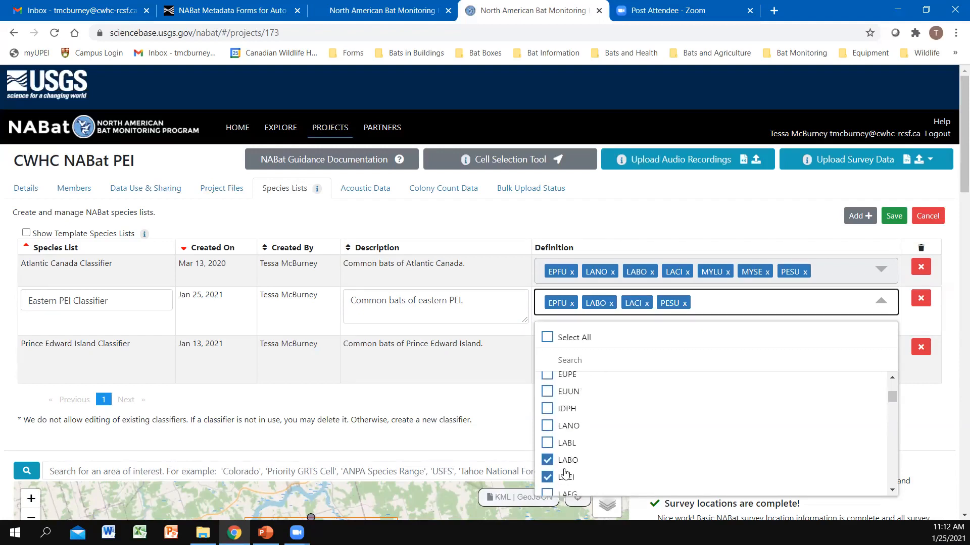
{"action": "left_click", "coordinate": [547, 426]}
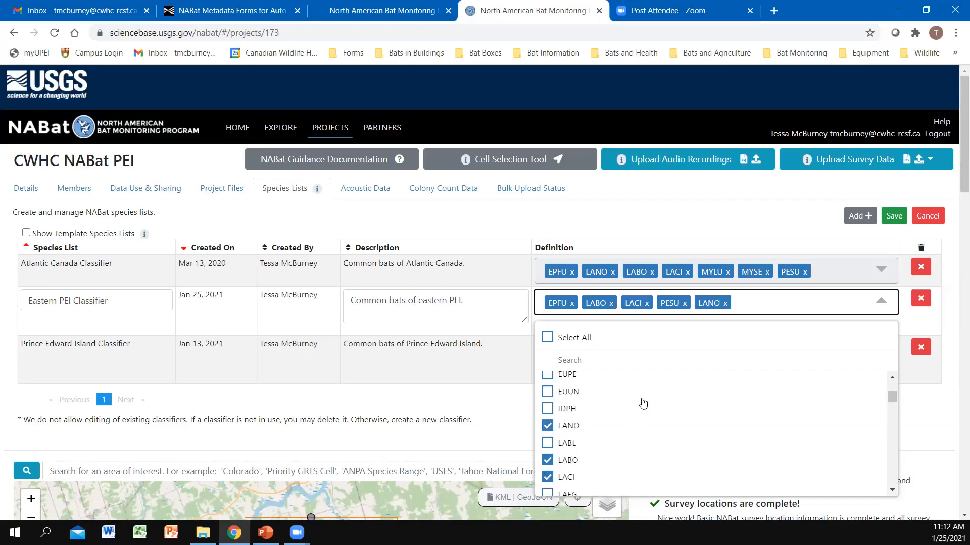
Add the Myotis species codes MYSE and MYLU to the Eastern PEI Classifier definition
{"action": "scroll", "coordinate": [606, 419], "scroll_direction": "down", "scroll_amount": 3}
{"action": "scroll", "coordinate": [600, 420], "scroll_direction": "down", "scroll_amount": 3}
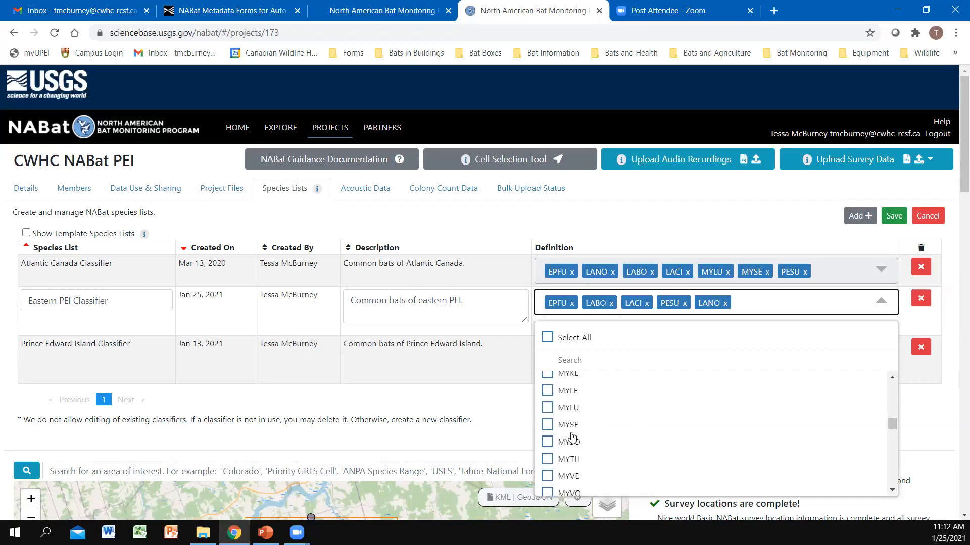
{"action": "left_click", "coordinate": [548, 426]}
{"action": "left_click", "coordinate": [547, 408]}
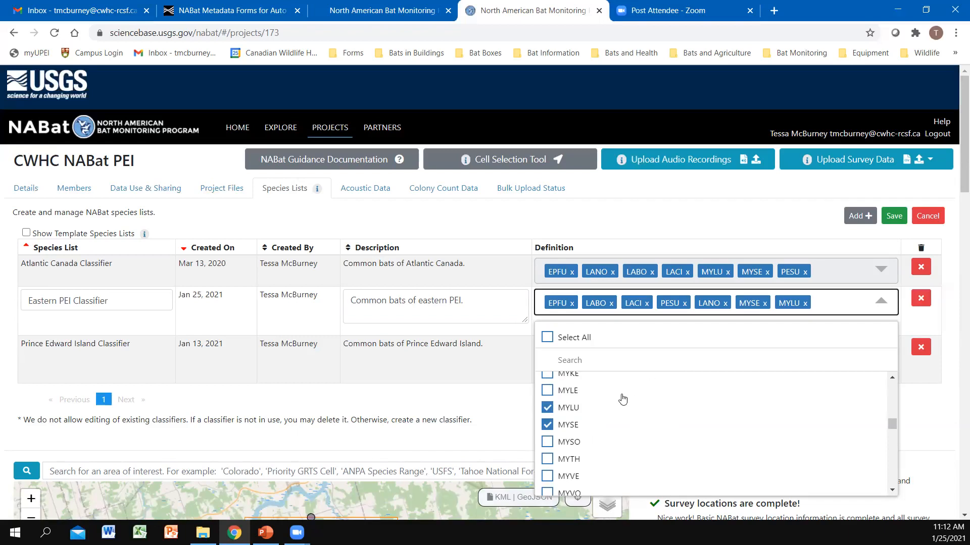
Include the species-pair codes LABOMYLU, LABOPESU and EPFULANO in the Eastern PEI Classifier definition
{"action": "scroll", "coordinate": [623, 399], "scroll_direction": "down", "scroll_amount": 5}
{"action": "scroll", "coordinate": [623, 399], "scroll_direction": "down", "scroll_amount": 2}
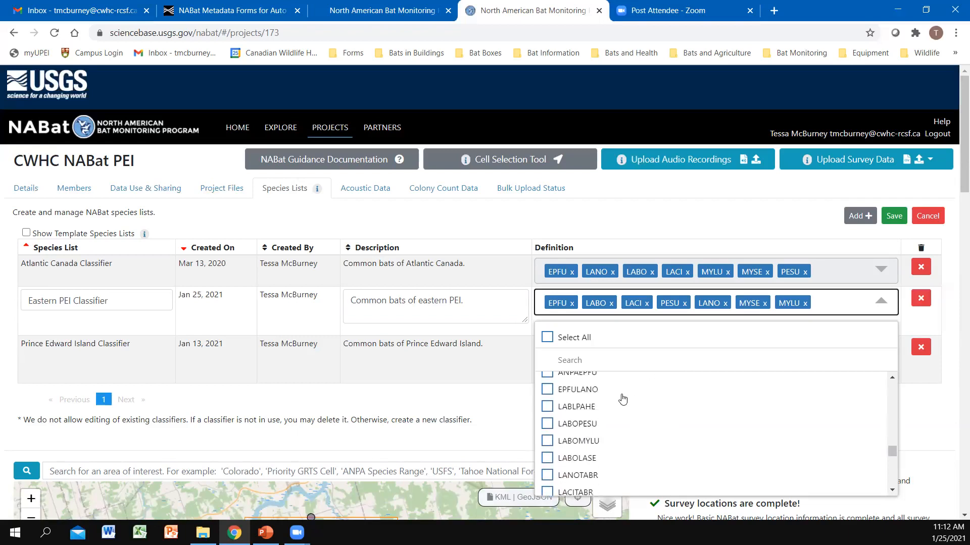
{"action": "left_click", "coordinate": [549, 442]}
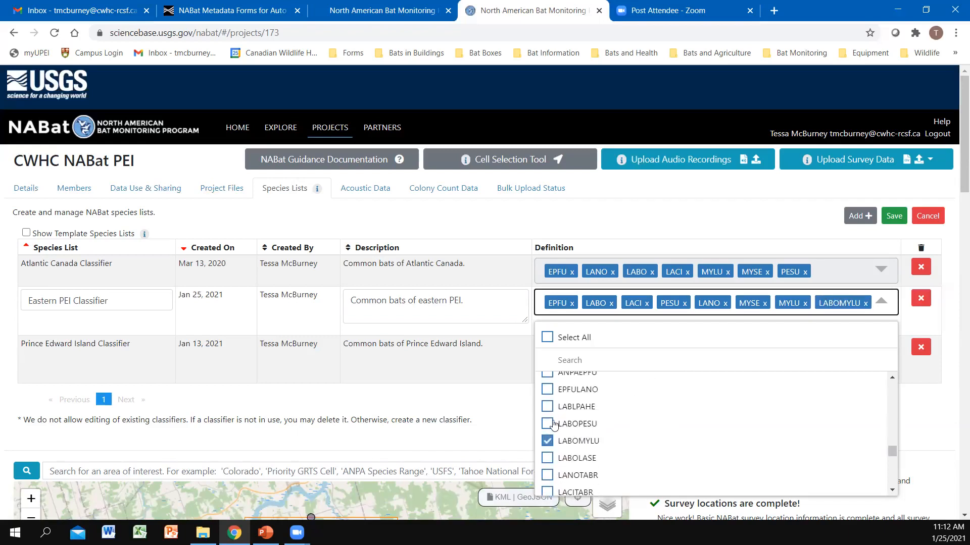
{"action": "left_click", "coordinate": [549, 425]}
{"action": "left_click", "coordinate": [554, 409]}
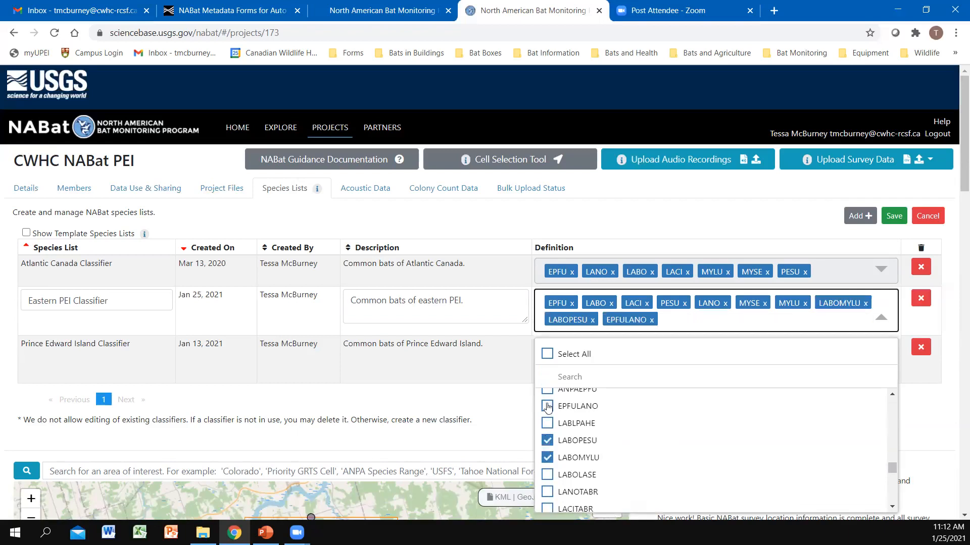
Include the general categories NOISE, NoID, 40kMyo, LowF and HighF in the Eastern PEI Classifier definition
{"action": "scroll", "coordinate": [638, 440], "scroll_direction": "down", "scroll_amount": 1}
{"action": "scroll", "coordinate": [632, 445], "scroll_direction": "down", "scroll_amount": 3}
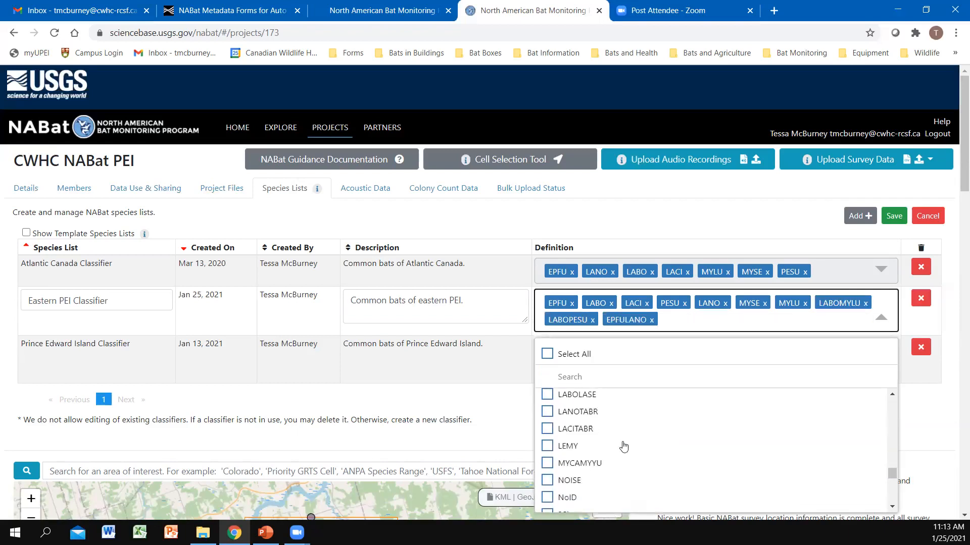
{"action": "left_click", "coordinate": [548, 435]}
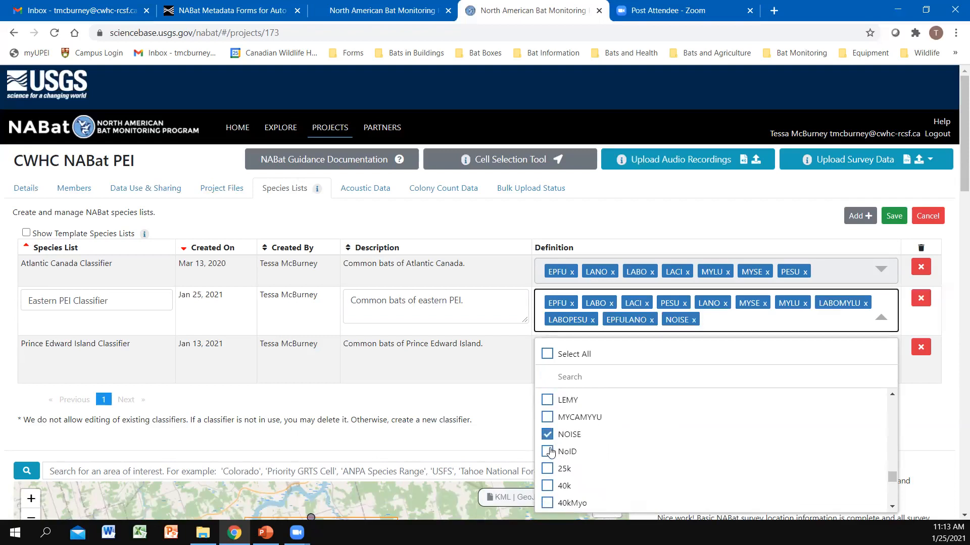
{"action": "left_click", "coordinate": [550, 451]}
{"action": "scroll", "coordinate": [551, 444], "scroll_direction": "down", "scroll_amount": 1}
{"action": "left_click", "coordinate": [555, 440]}
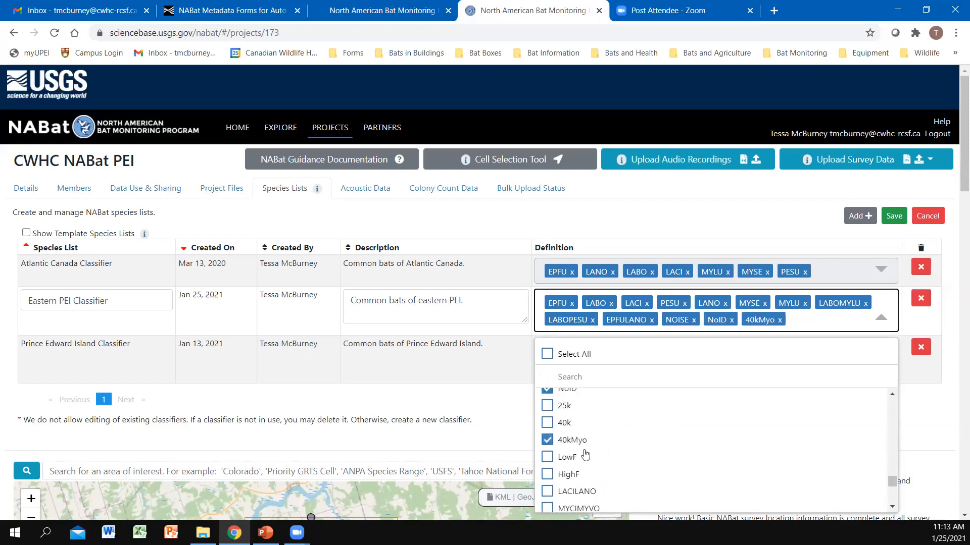
{"action": "scroll", "coordinate": [585, 455], "scroll_direction": "down", "scroll_amount": 1}
{"action": "left_click", "coordinate": [548, 396]}
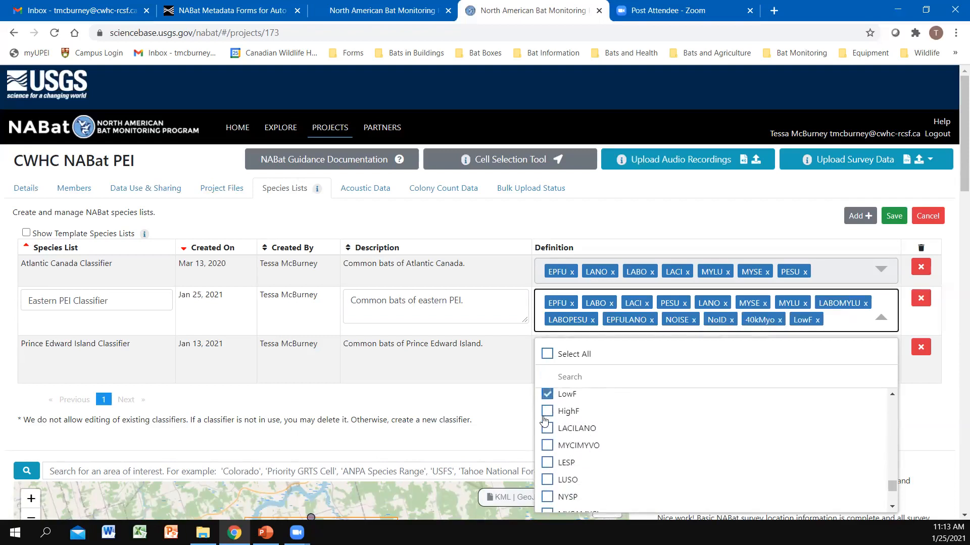
{"action": "left_click", "coordinate": [546, 412]}
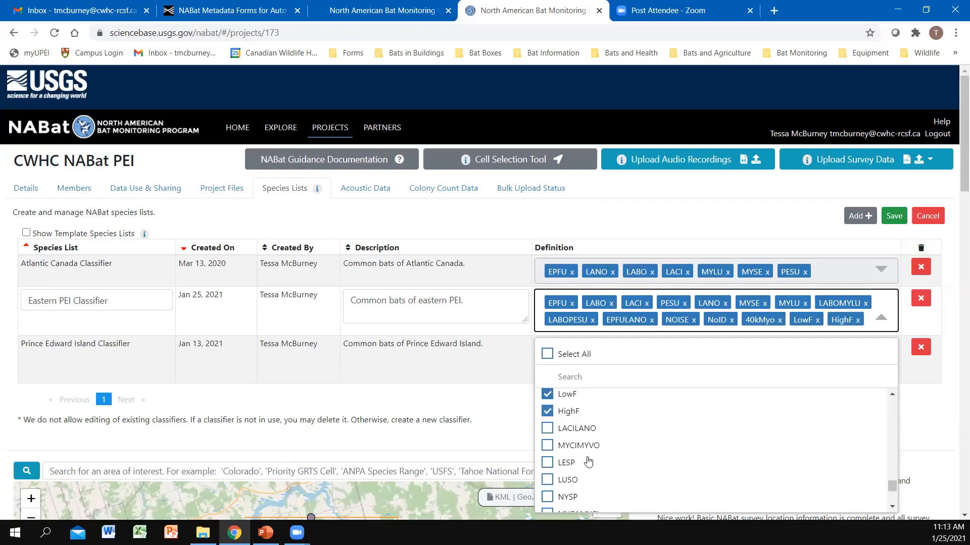
{"action": "scroll", "coordinate": [626, 434], "scroll_direction": "up", "scroll_amount": 5}
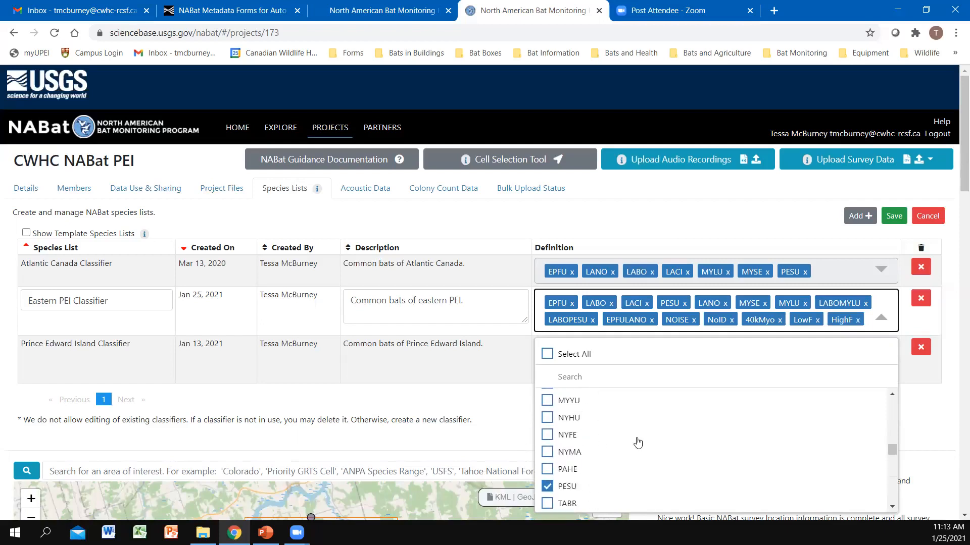
{"action": "scroll", "coordinate": [638, 443], "scroll_direction": "up", "scroll_amount": 8}
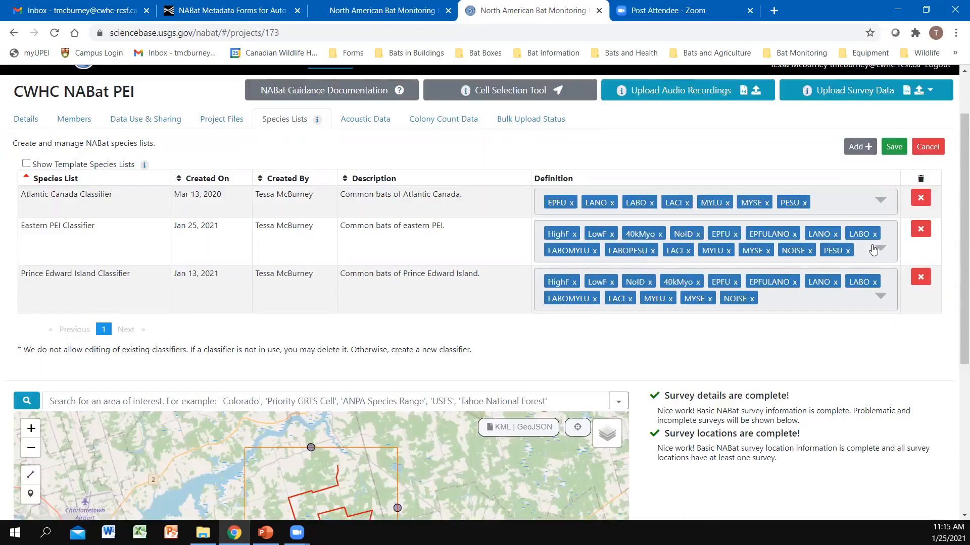
Look over the species options in the saved Eastern PEI Classifier definition
{"action": "scroll", "coordinate": [630, 351], "scroll_direction": "down", "scroll_amount": 1}
{"action": "left_click", "coordinate": [881, 257]}
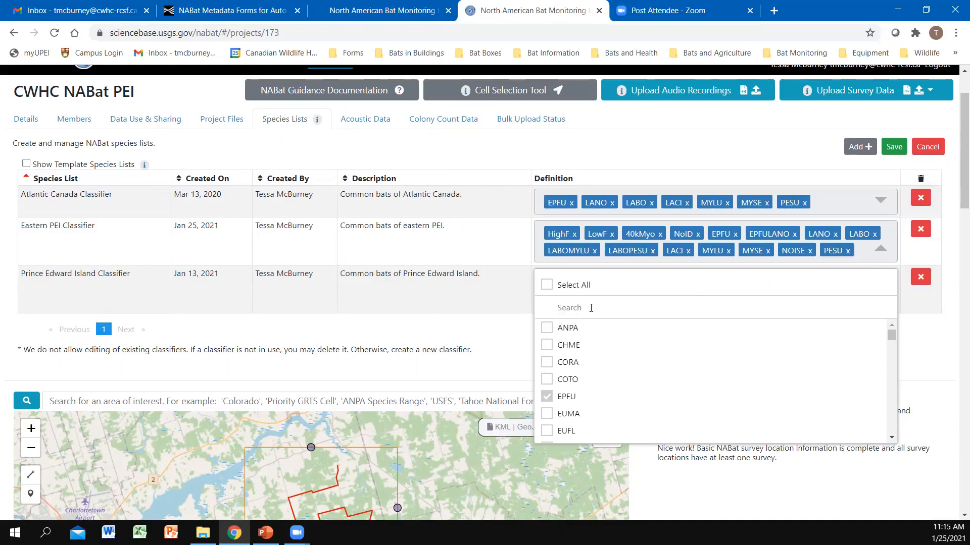
{"action": "left_click", "coordinate": [843, 268]}
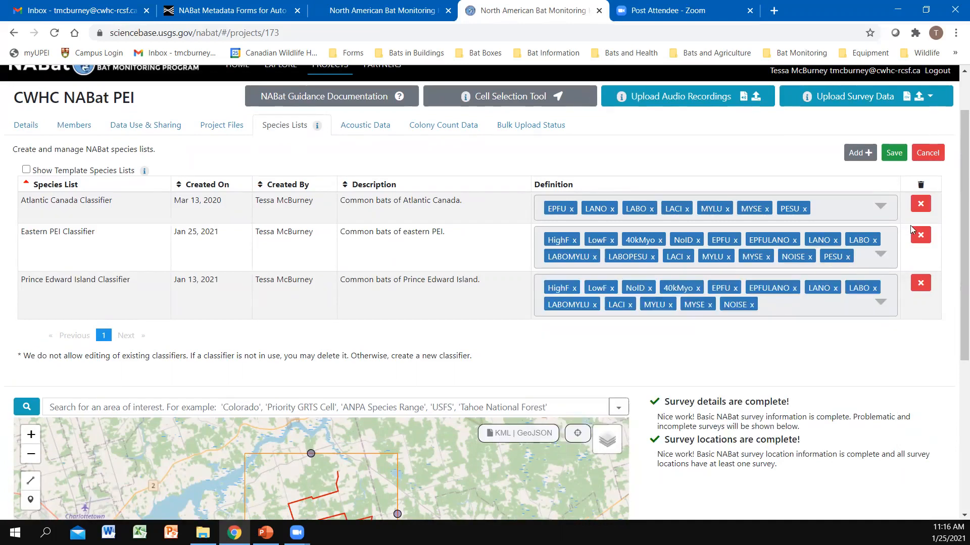
{"action": "left_click", "coordinate": [882, 258]}
{"action": "left_click", "coordinate": [881, 259]}
Switch to the desktop, launch Kaleidoscope Pro and dismiss its notice about available updates
{"action": "key", "text": "alt+Tab"}
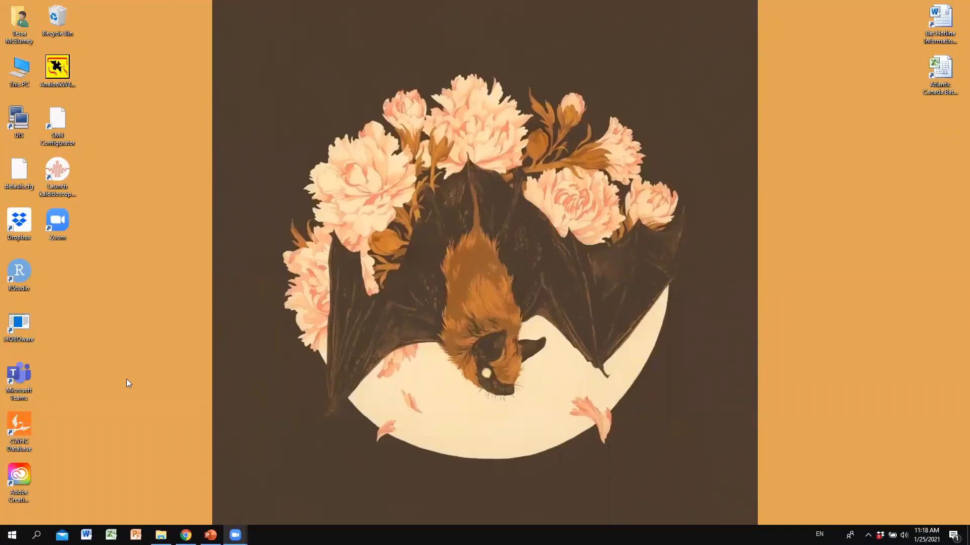
{"action": "double_click", "coordinate": [59, 176]}
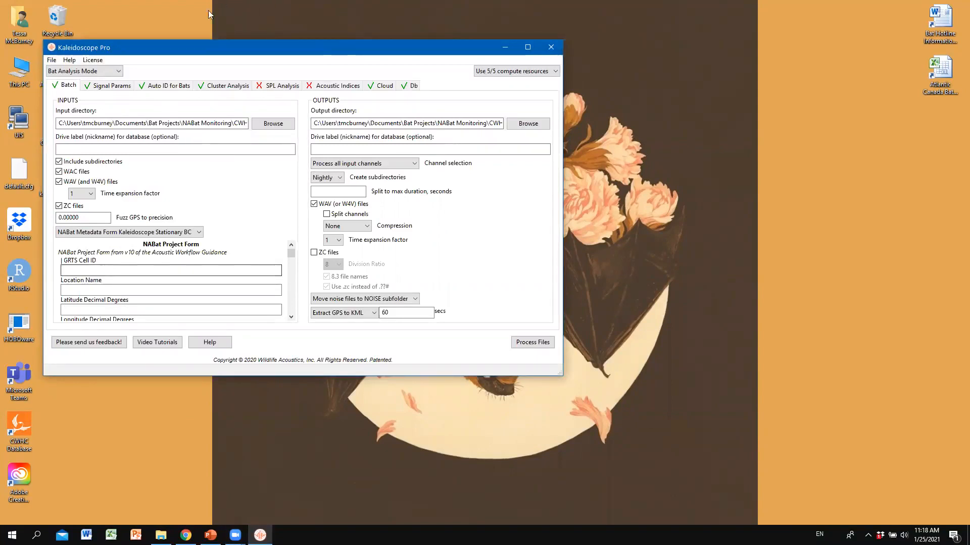
{"action": "left_click", "coordinate": [117, 71]}
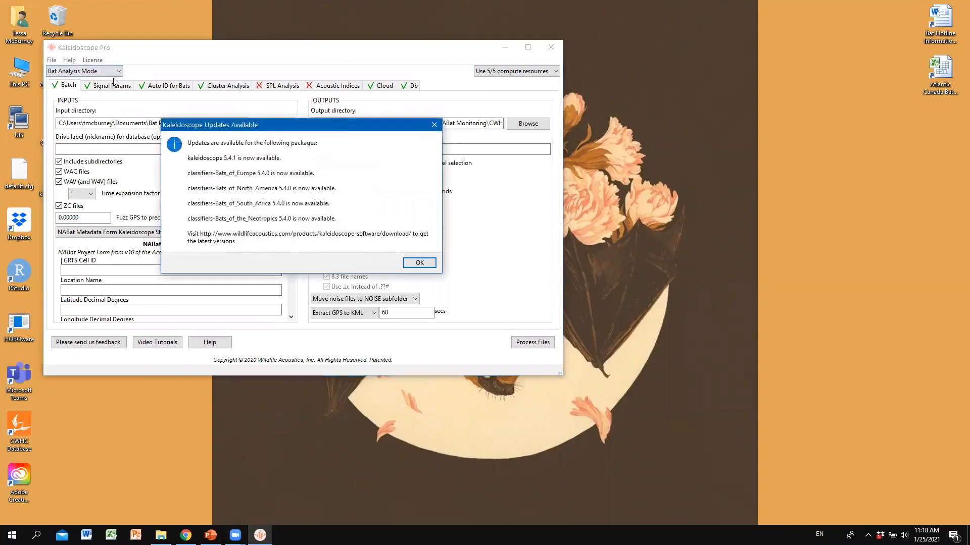
{"action": "left_click", "coordinate": [419, 263]}
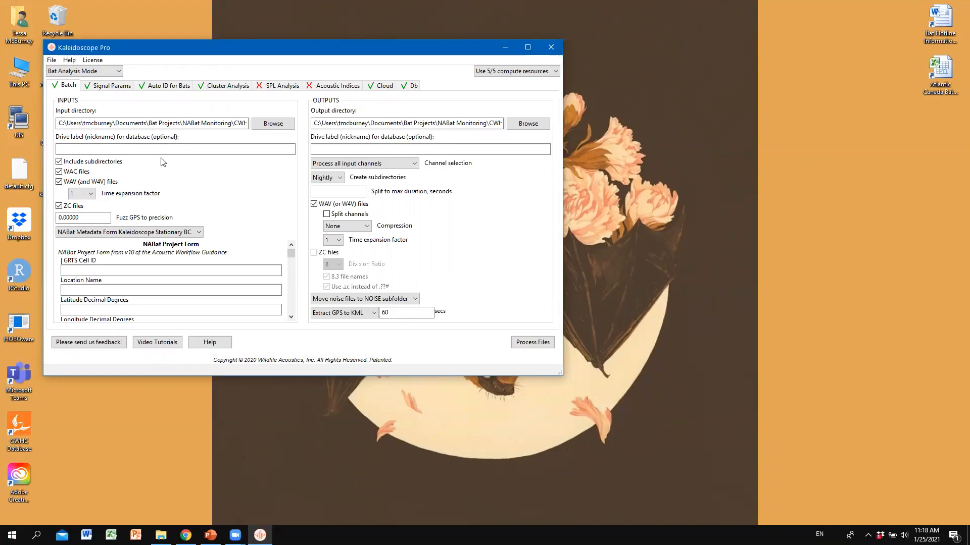
Check which version of Kaleidoscope is installed in its About information
{"action": "left_click", "coordinate": [69, 60]}
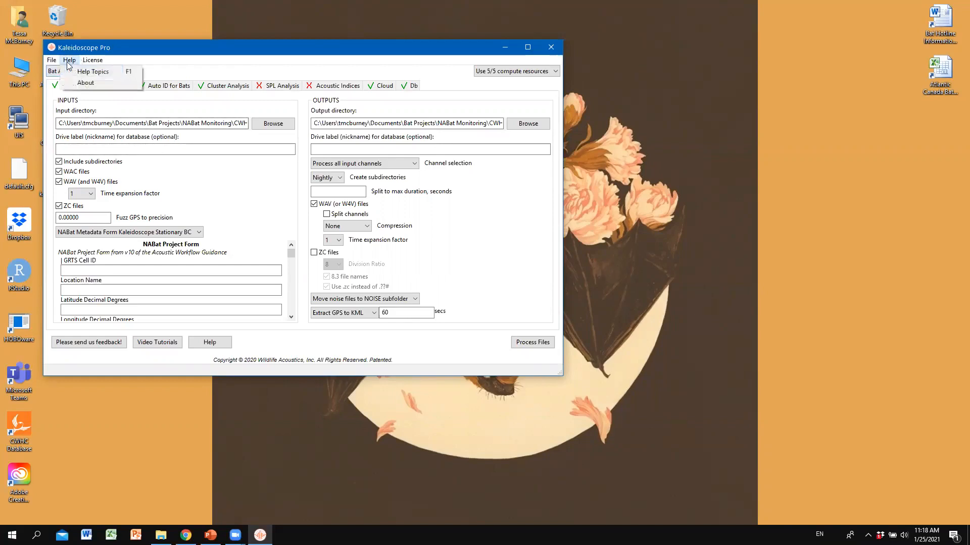
{"action": "left_click", "coordinate": [86, 83]}
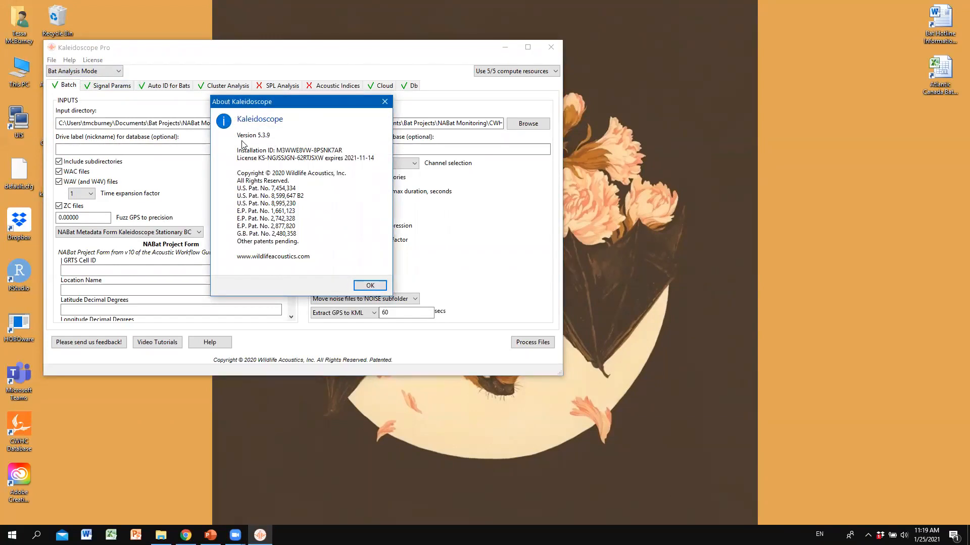
{"action": "left_click", "coordinate": [370, 286]}
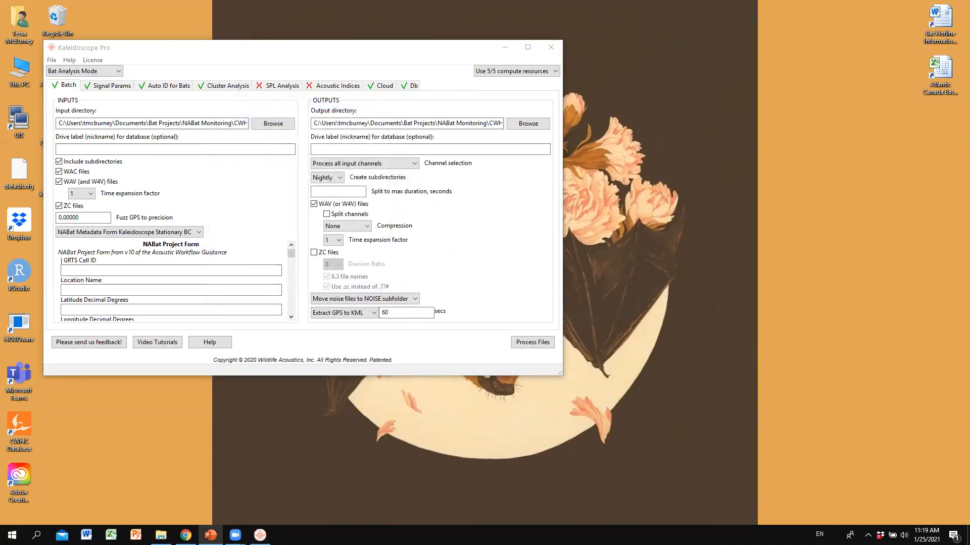
Set the input directory to the July 10th, 2020 folder under NABat Acoustics 2020 > Raw Data > Mobile Transect
{"action": "left_click", "coordinate": [273, 124]}
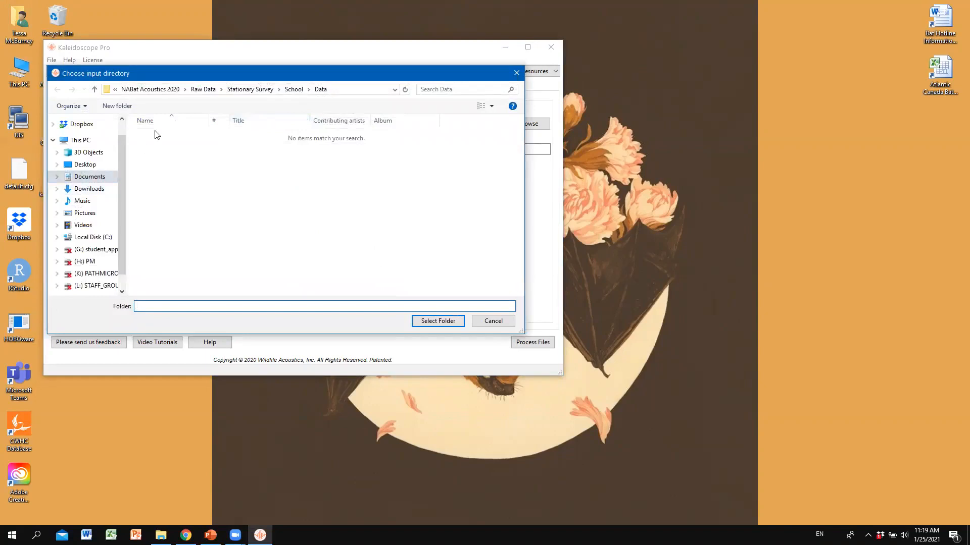
{"action": "left_click", "coordinate": [150, 89]}
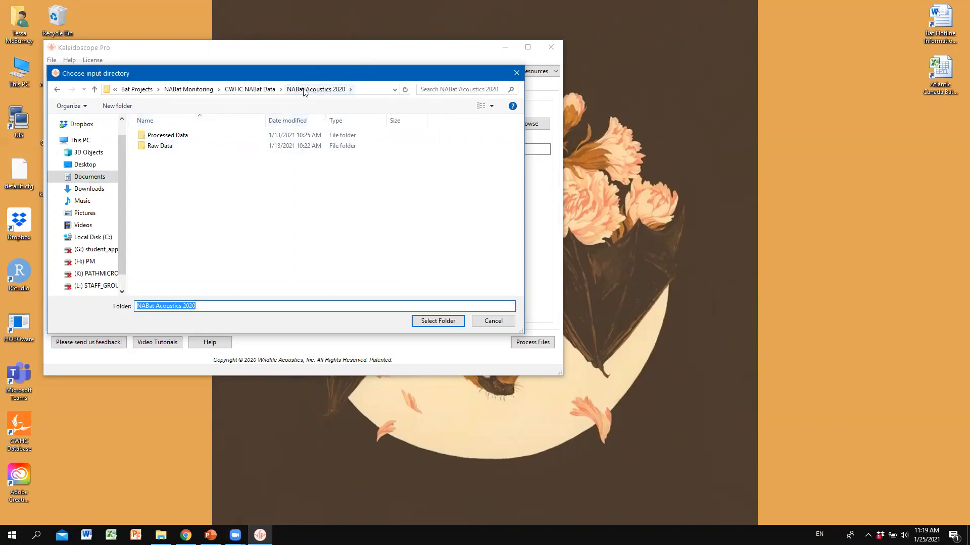
{"action": "left_click", "coordinate": [167, 147]}
{"action": "right_click", "coordinate": [167, 146]}
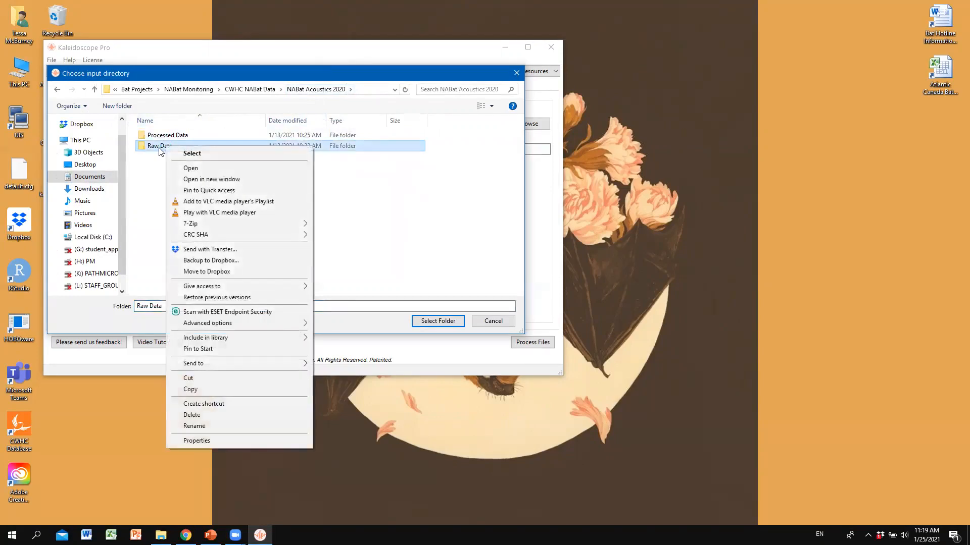
{"action": "double_click", "coordinate": [158, 147]}
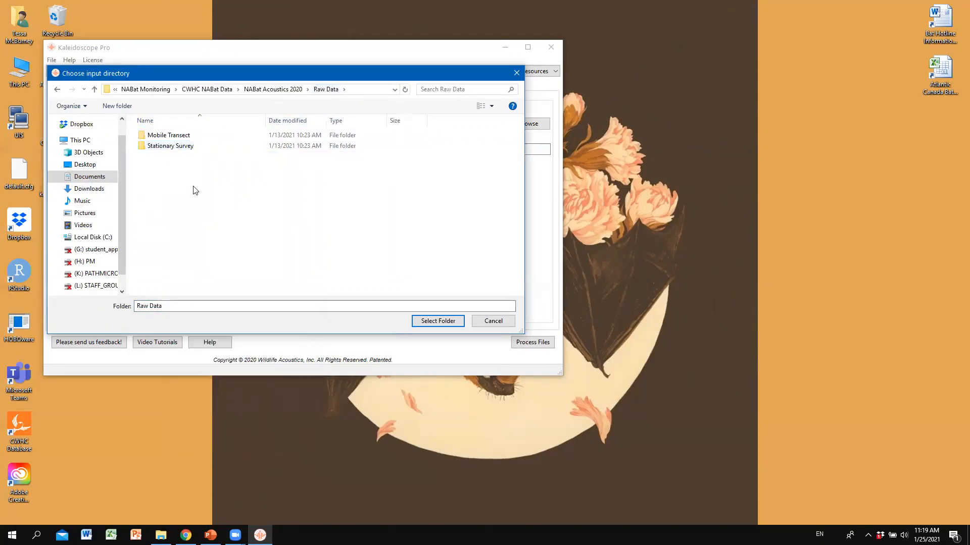
{"action": "double_click", "coordinate": [199, 138]}
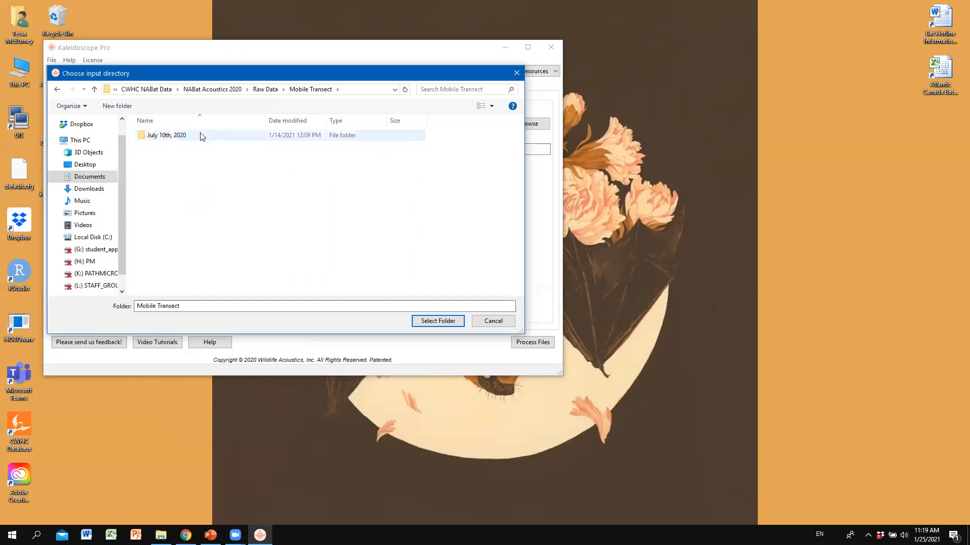
{"action": "double_click", "coordinate": [174, 135]}
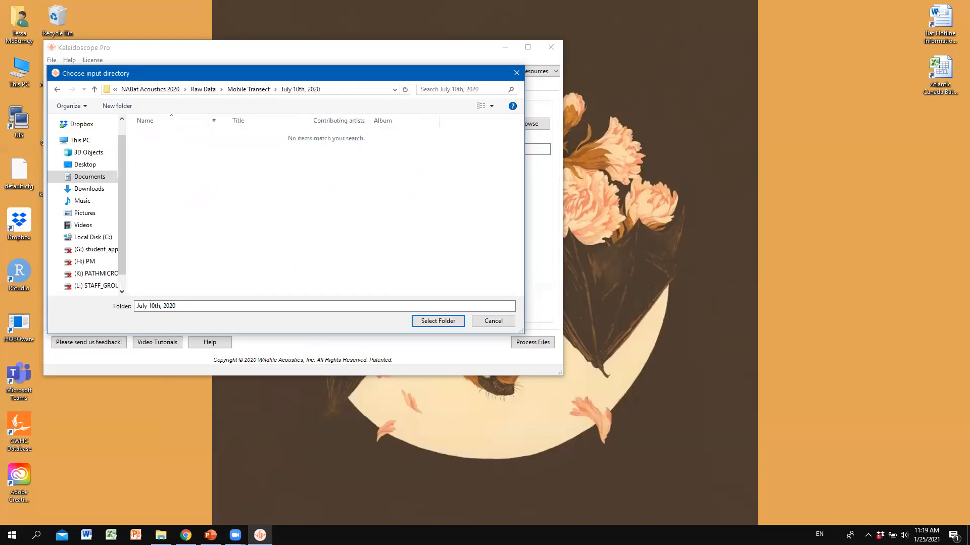
{"action": "left_click", "coordinate": [429, 322]}
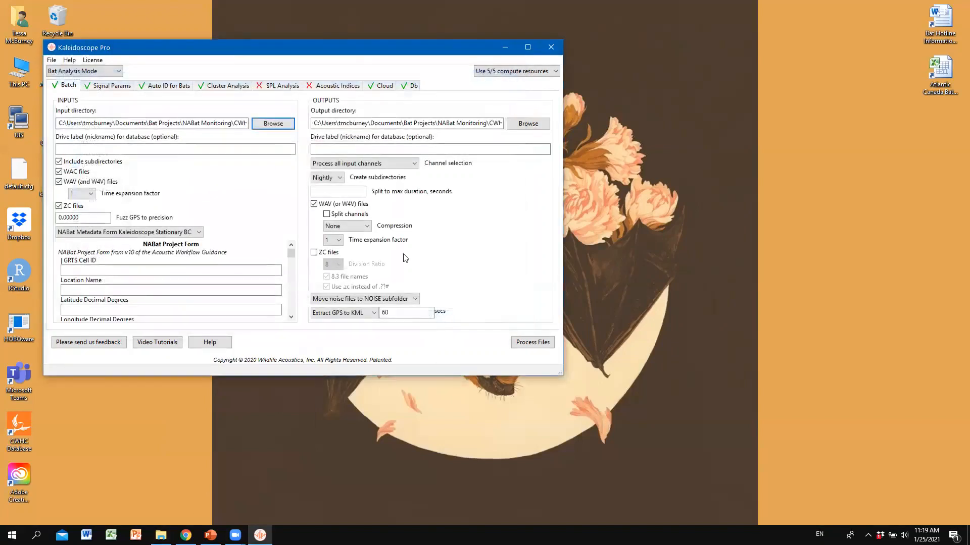
Set the output directory to the July 10th, 2020 folder under NABat Acoustics 2020 > Processed Data > Mobile Transect
{"action": "left_click", "coordinate": [530, 125]}
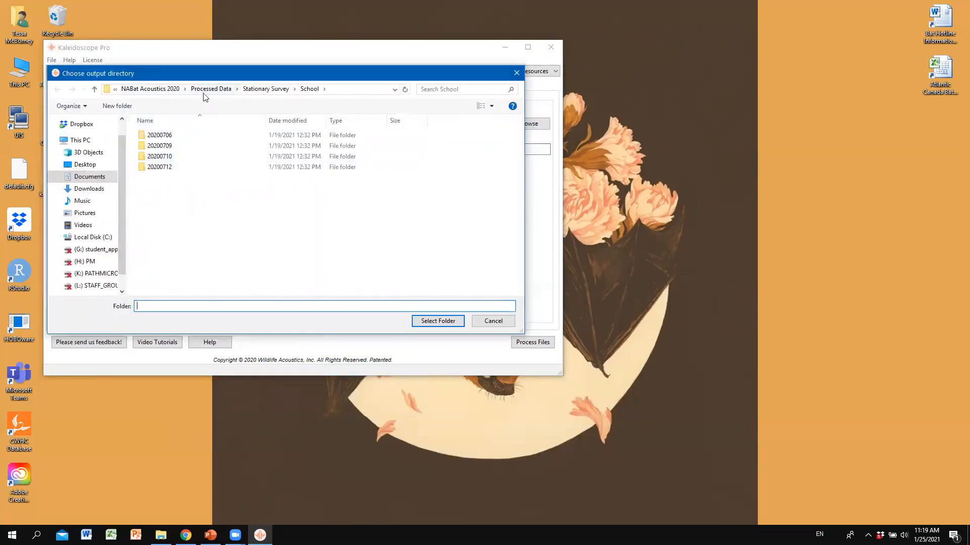
{"action": "left_click", "coordinate": [162, 90]}
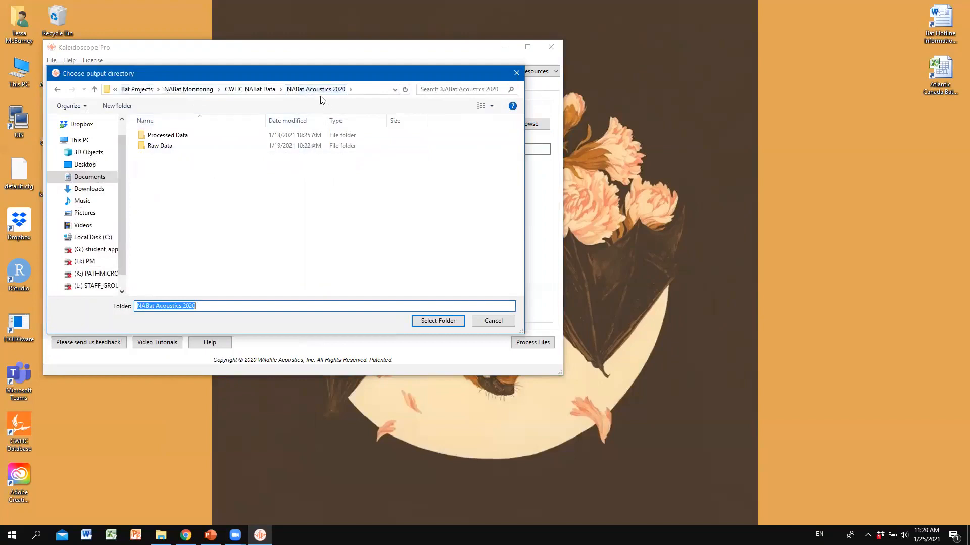
{"action": "double_click", "coordinate": [180, 140]}
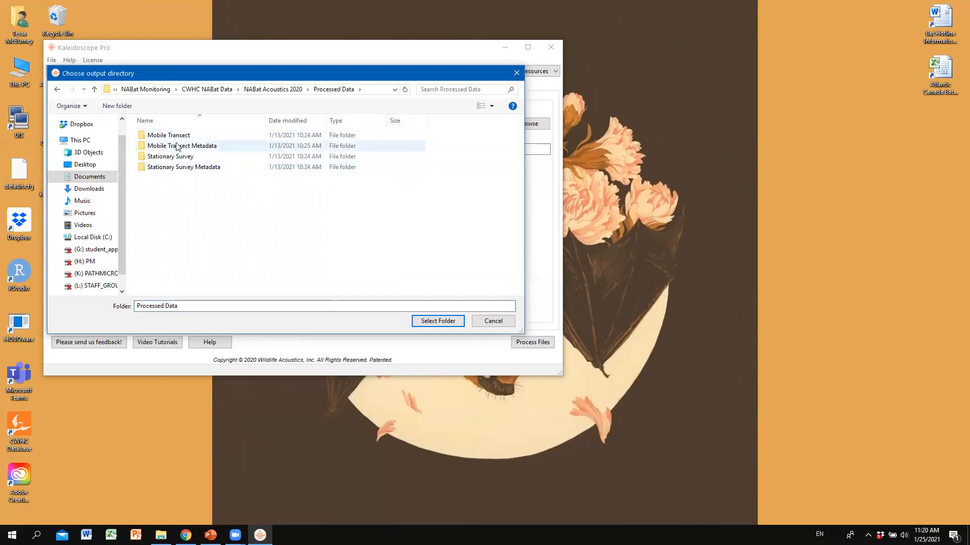
{"action": "double_click", "coordinate": [183, 139]}
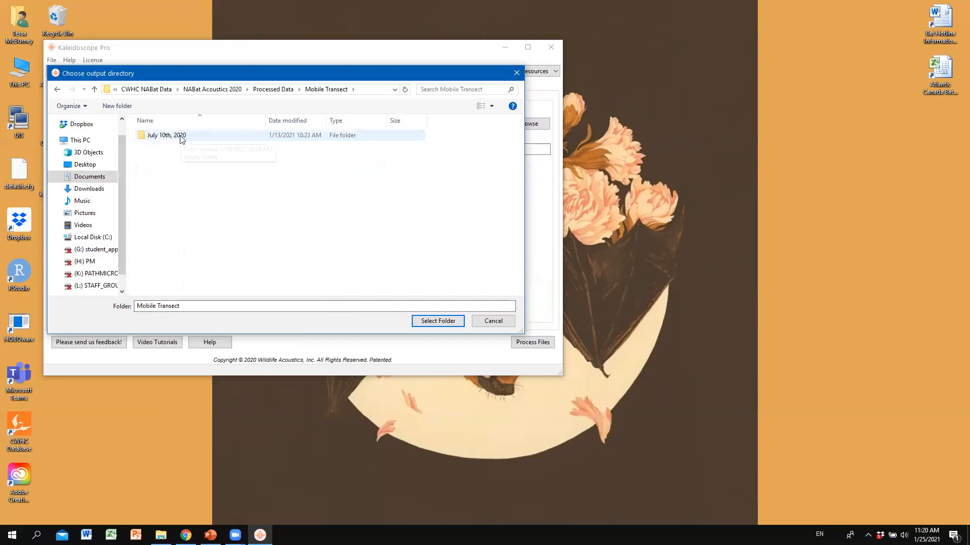
{"action": "double_click", "coordinate": [181, 137]}
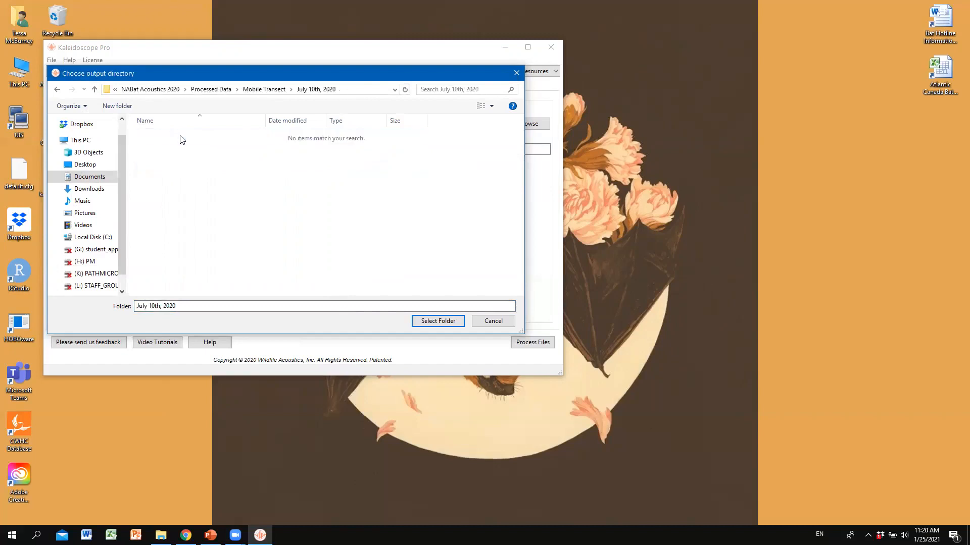
{"action": "left_click", "coordinate": [437, 322]}
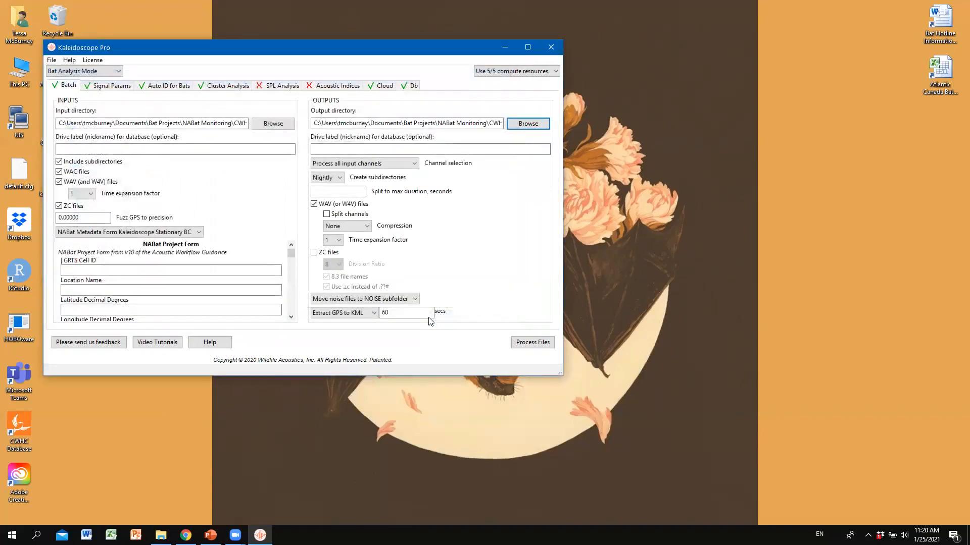
Start adding a project form and browse to the NABat folder in Documents > Reference Documents
{"action": "key", "text": "alt+Tab"}
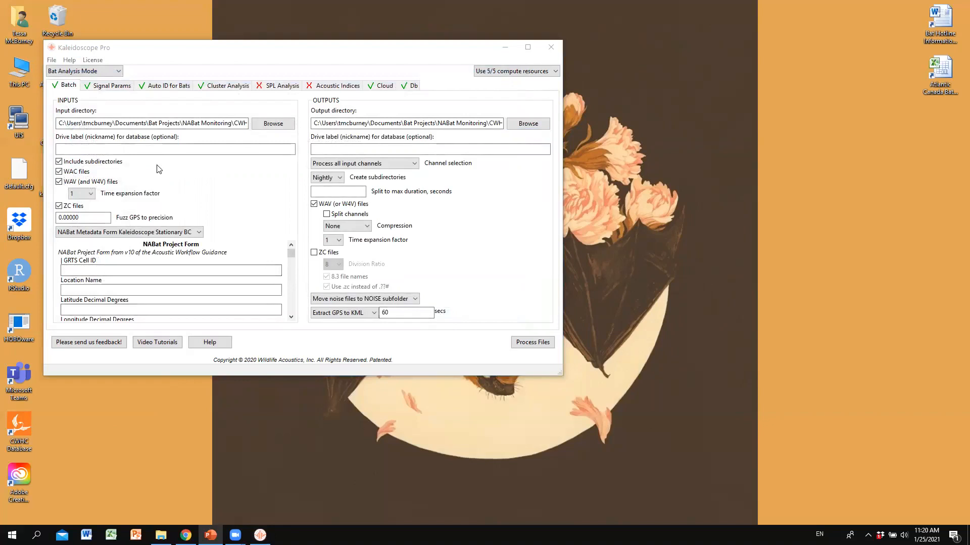
{"action": "left_click", "coordinate": [200, 233]}
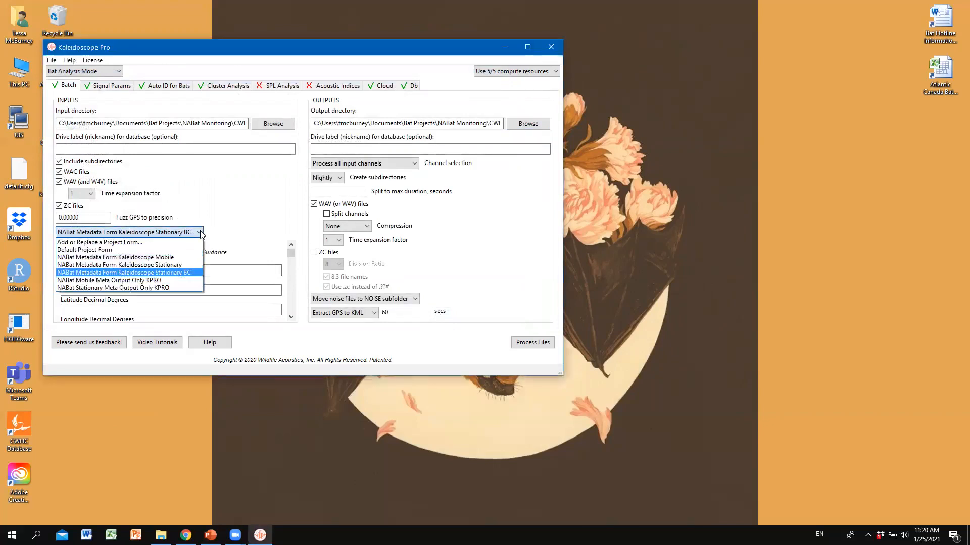
{"action": "left_click", "coordinate": [138, 243]}
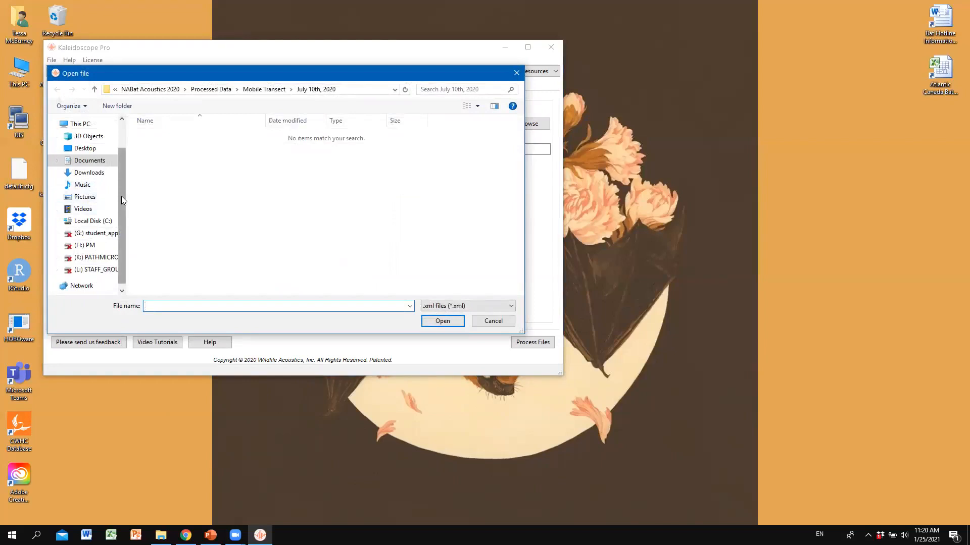
{"action": "scroll", "coordinate": [123, 188], "scroll_direction": "up", "scroll_amount": 1}
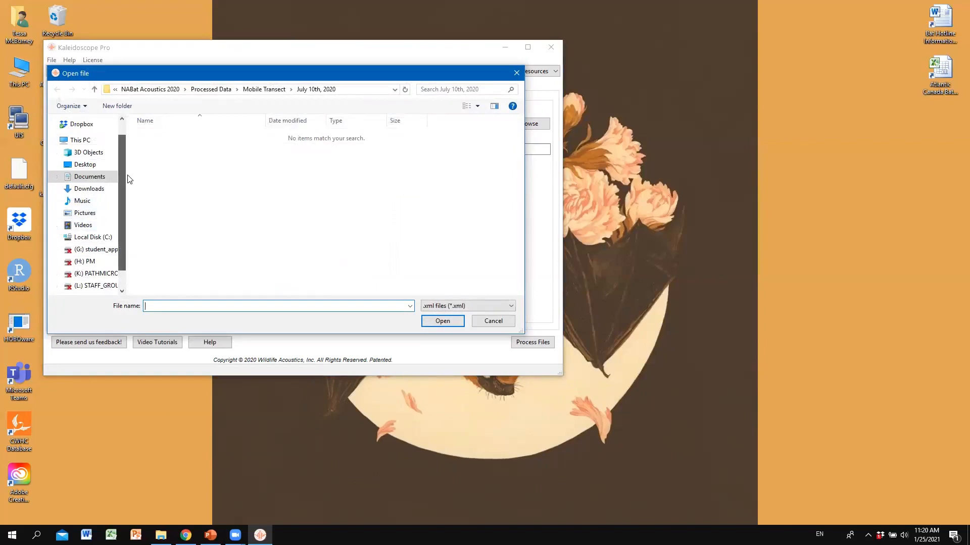
{"action": "left_click", "coordinate": [93, 177]}
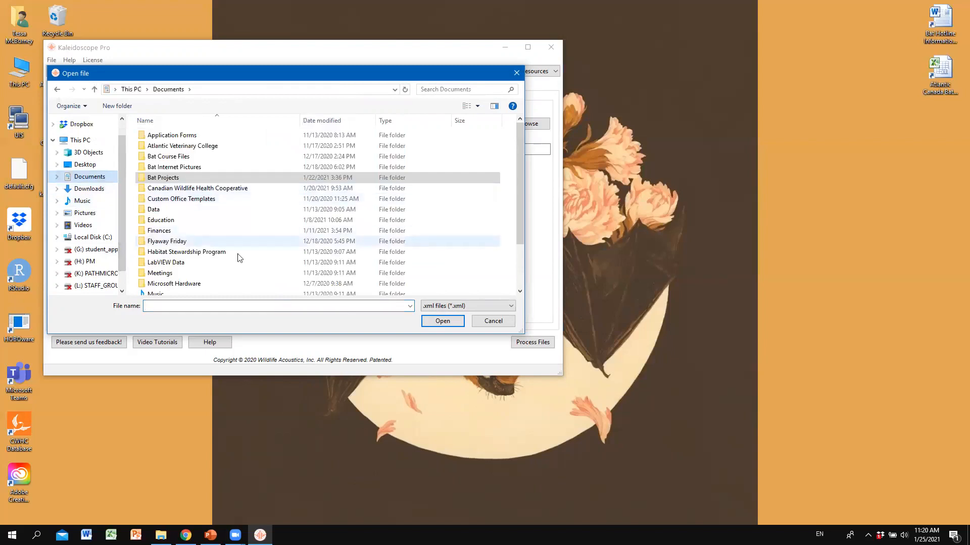
{"action": "left_click", "coordinate": [184, 221]}
{"action": "scroll", "coordinate": [182, 224], "scroll_direction": "down", "scroll_amount": 2}
{"action": "double_click", "coordinate": [177, 269]}
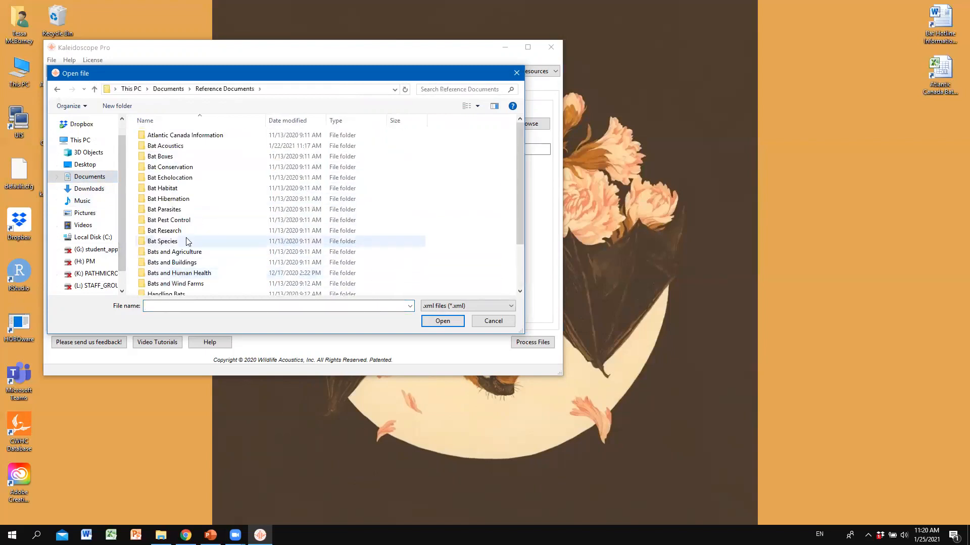
{"action": "scroll", "coordinate": [186, 257], "scroll_direction": "down", "scroll_amount": 2}
{"action": "double_click", "coordinate": [179, 248]}
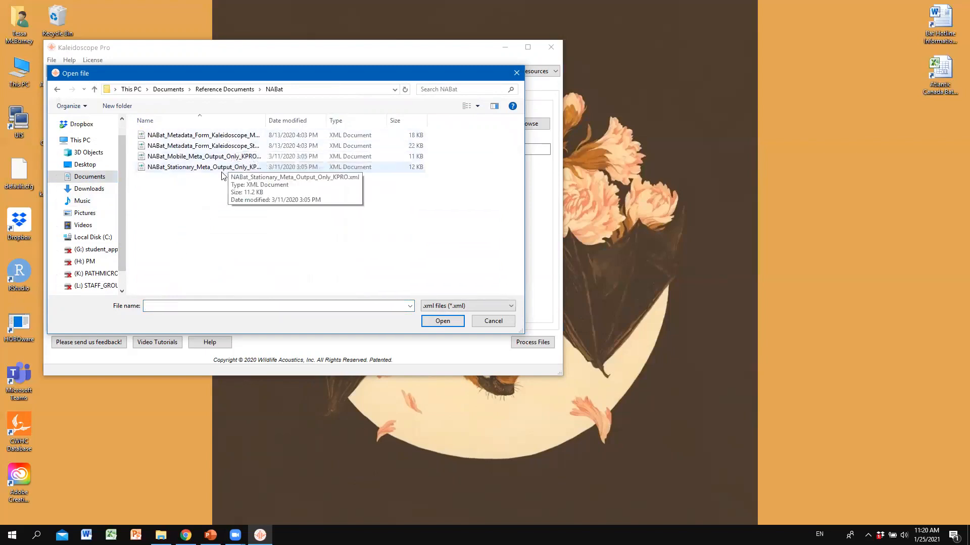
Choose NABat_Metadata_Form_Kaleidoscope_Mobile_BC.xml and use NABat Metadata Form Kaleidoscope Mobile BC as the project form
{"action": "left_click", "coordinate": [233, 137]}
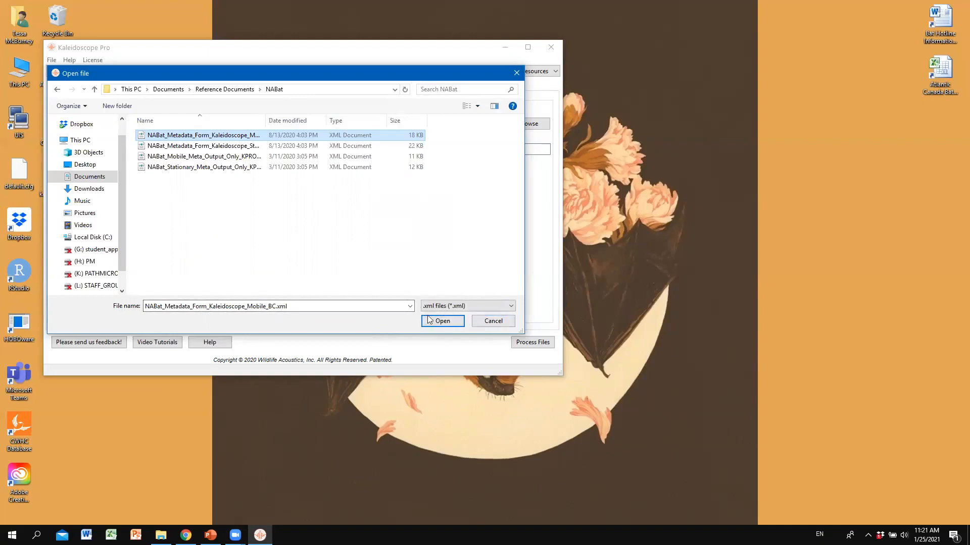
{"action": "left_click", "coordinate": [493, 323]}
{"action": "left_click", "coordinate": [183, 233]}
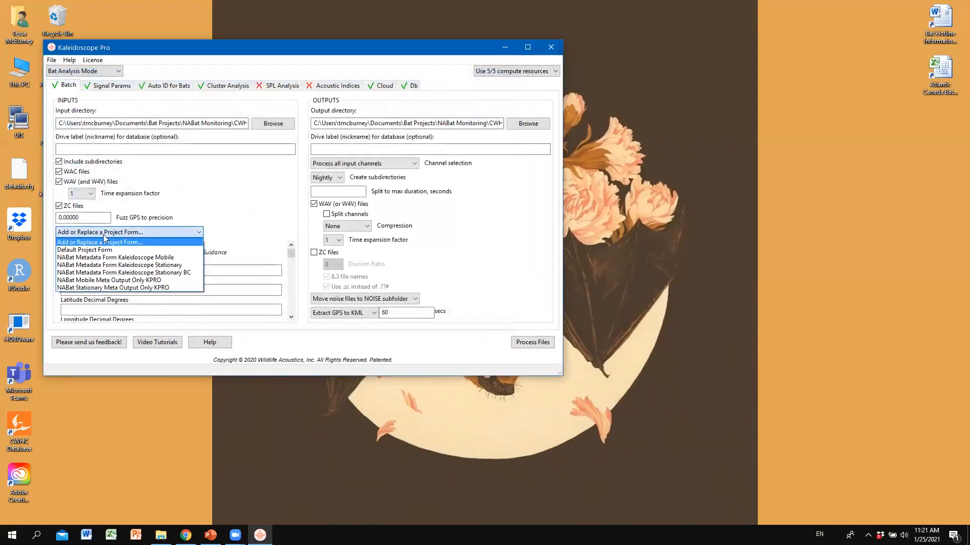
{"action": "left_click", "coordinate": [146, 260]}
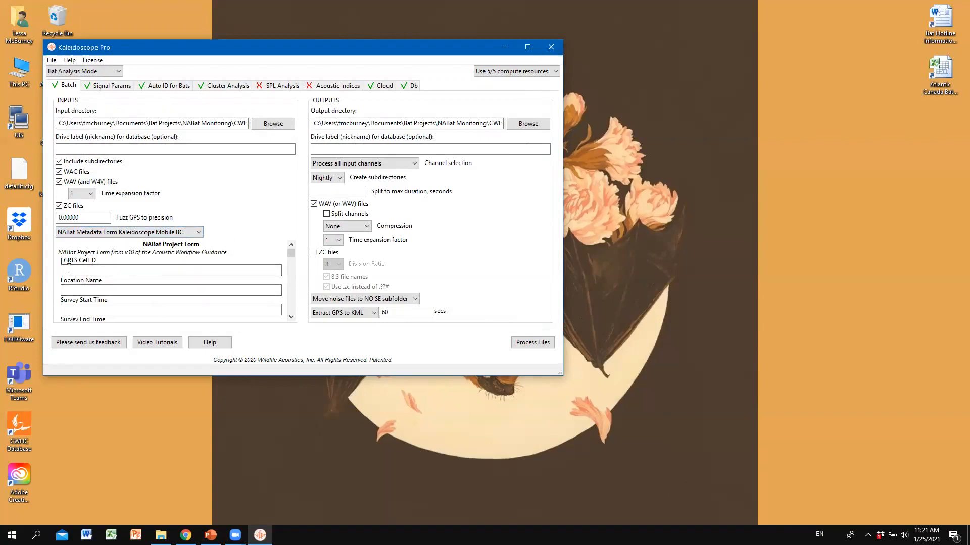
{"action": "key", "text": "alt+Tab"}
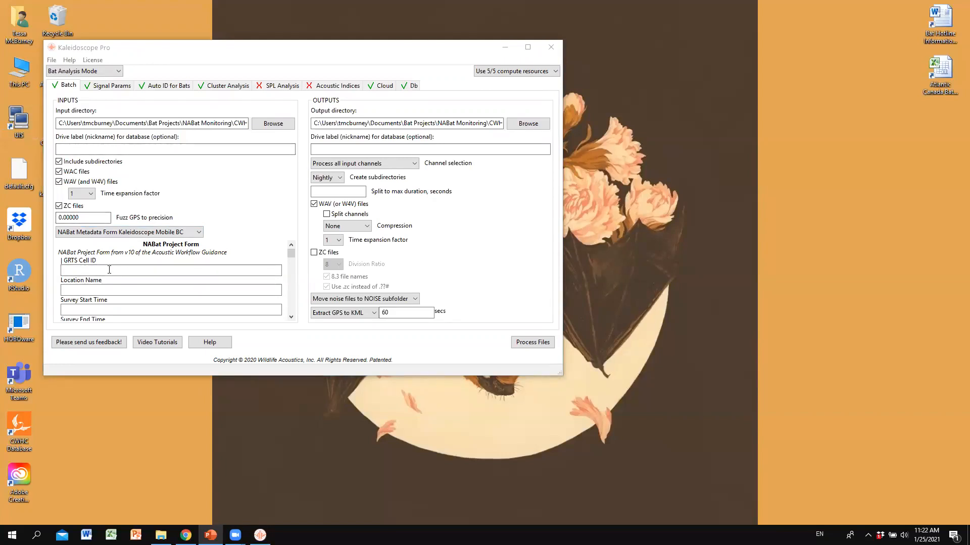
{"action": "mouse_move", "coordinate": [104, 269]}
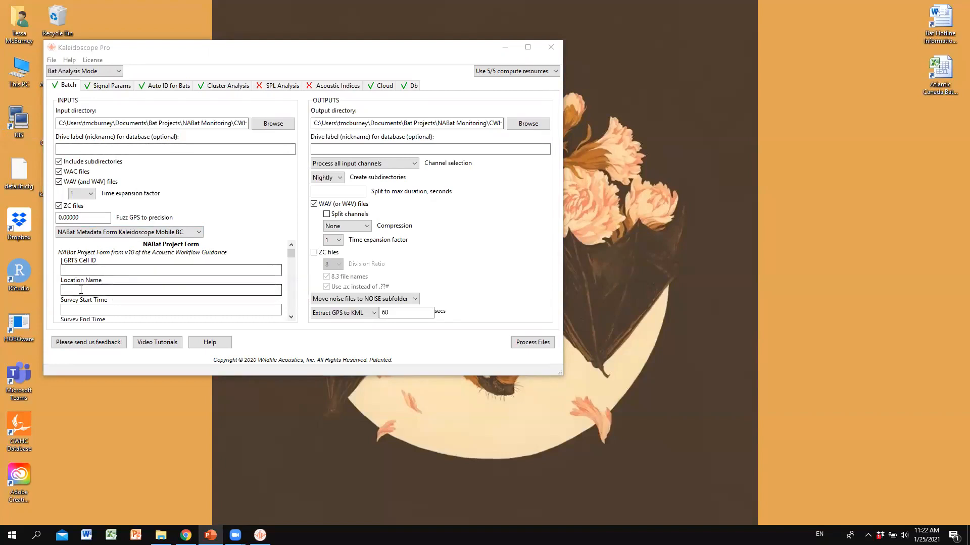
{"action": "mouse_move", "coordinate": [81, 289]}
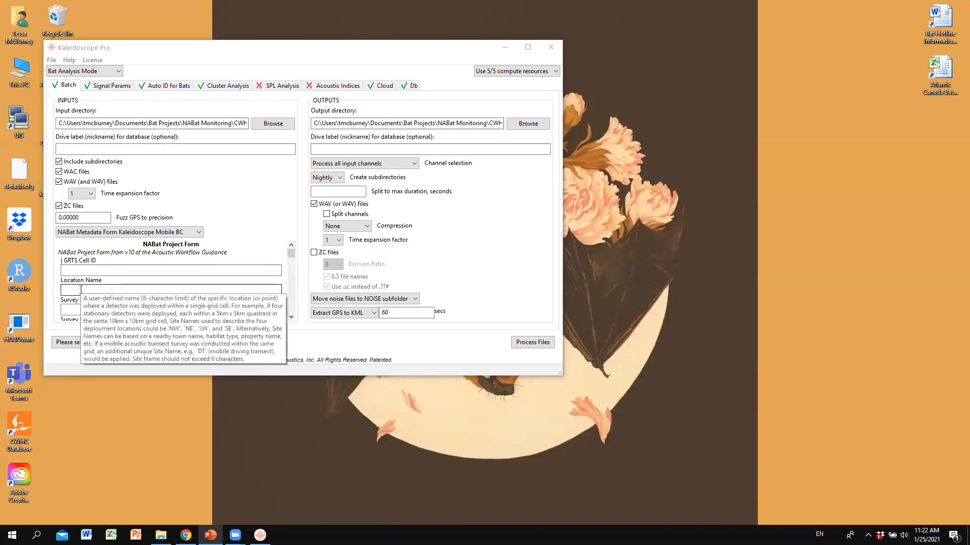
{"action": "mouse_move", "coordinate": [71, 310]}
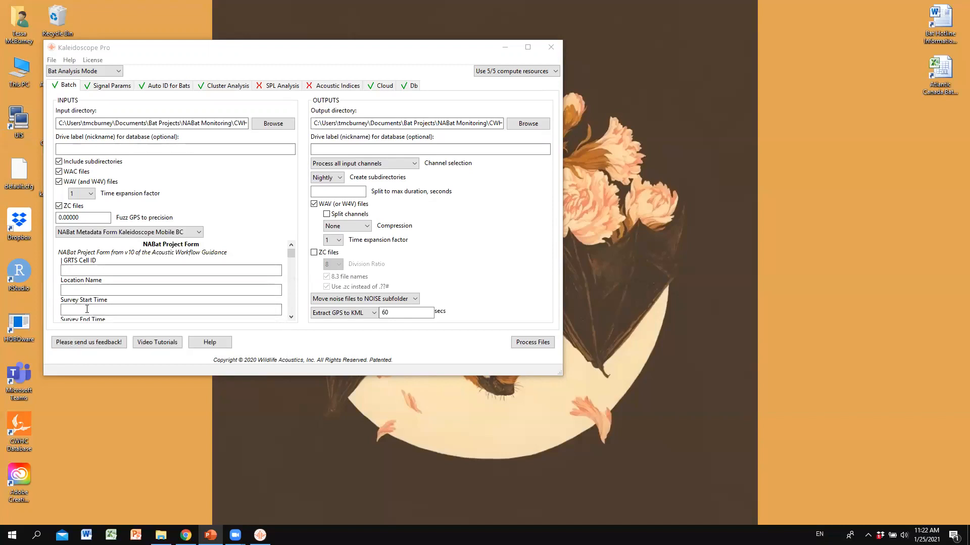
{"action": "left_click", "coordinate": [86, 270]}
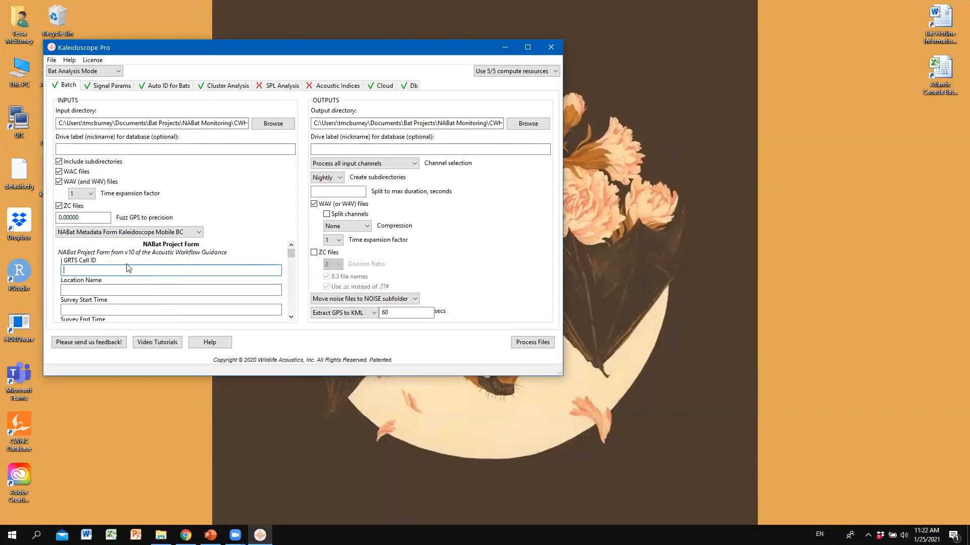
{"action": "type", "text": "8908"}
{"action": "double_click", "coordinate": [87, 271]}
{"action": "key", "text": "BackSpace"}
Enter Route as the location name in the NABat project form
{"action": "left_click", "coordinate": [111, 290]}
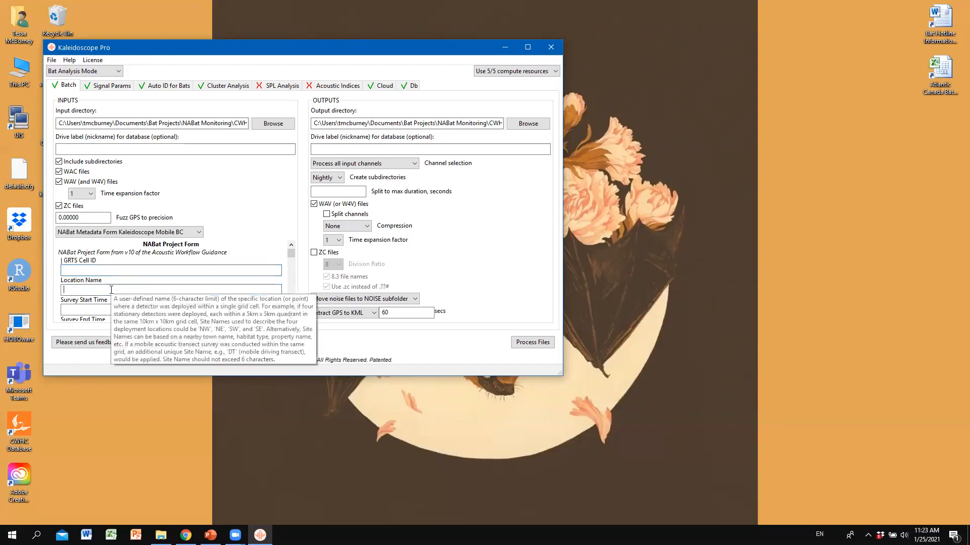
{"action": "type", "text": "Route"}
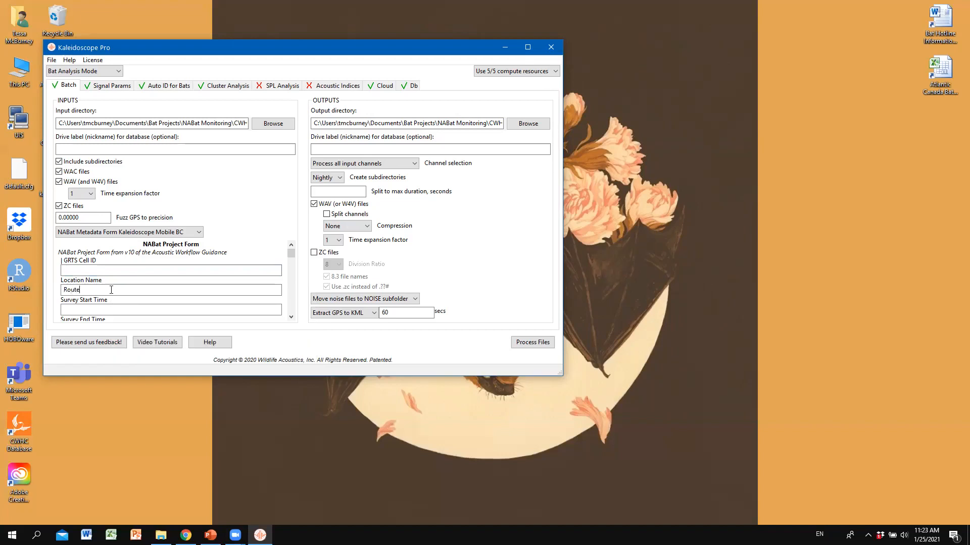
{"action": "key", "text": "alt+Tab"}
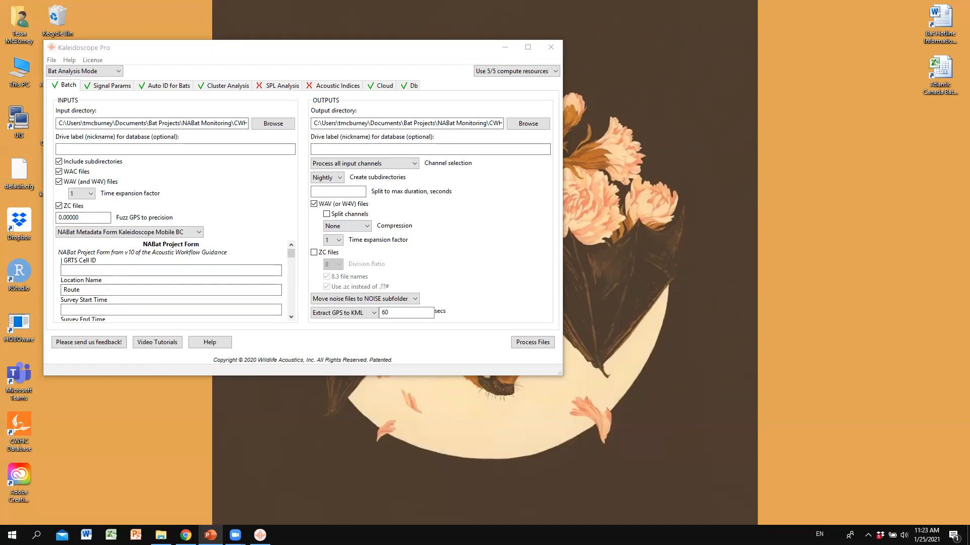
Set the survey start time to 2020-07-10T22:05:00-03:00 and the survey end time to 2020-07-10T23:15:00
{"action": "left_click", "coordinate": [162, 309]}
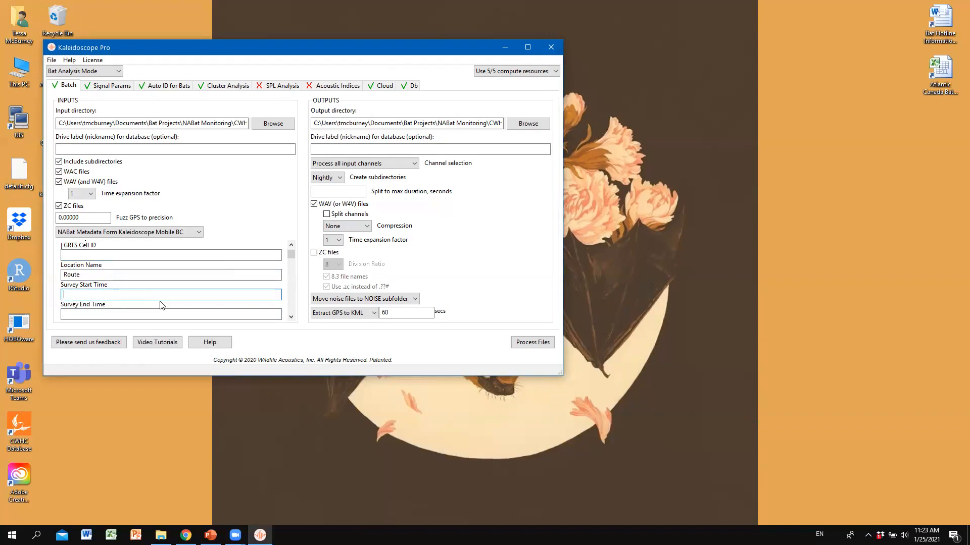
{"action": "type", "text": "2020-07-10T22:05:00"}
{"action": "type", "text": "-03:00"}
{"action": "left_click", "coordinate": [91, 315]}
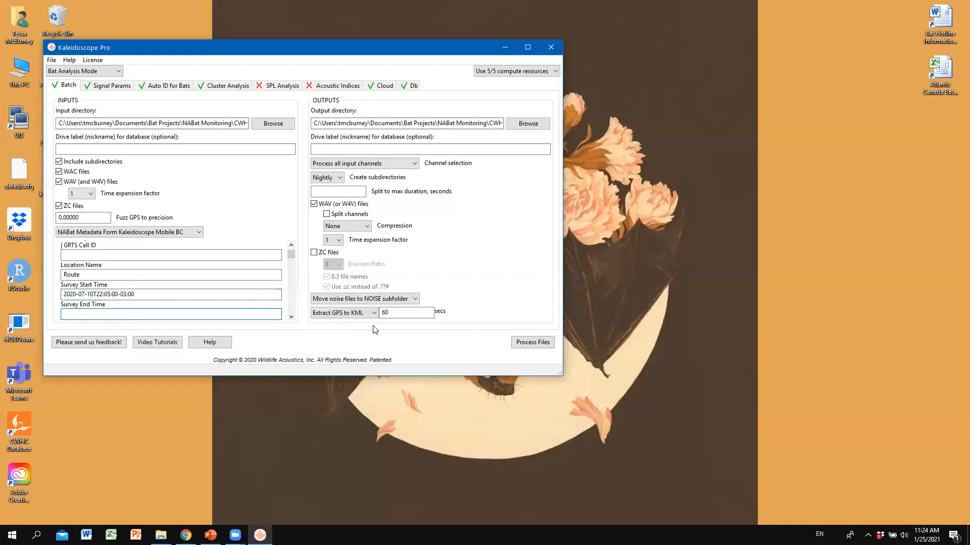
{"action": "type", "text": "2020-07-10T23:15:00"}
{"action": "scroll", "coordinate": [87, 314], "scroll_direction": "down", "scroll_amount": 2}
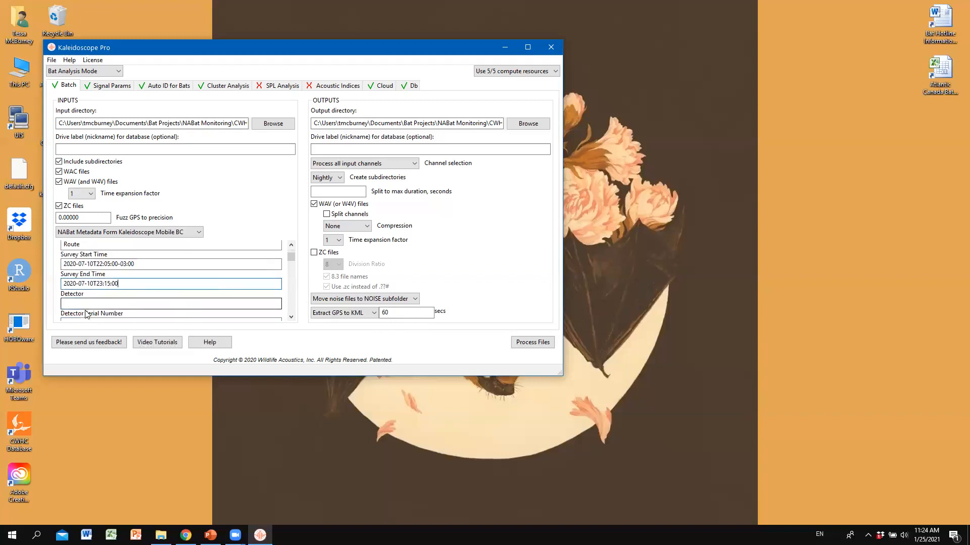
{"action": "scroll", "coordinate": [99, 298], "scroll_direction": "up", "scroll_amount": 3}
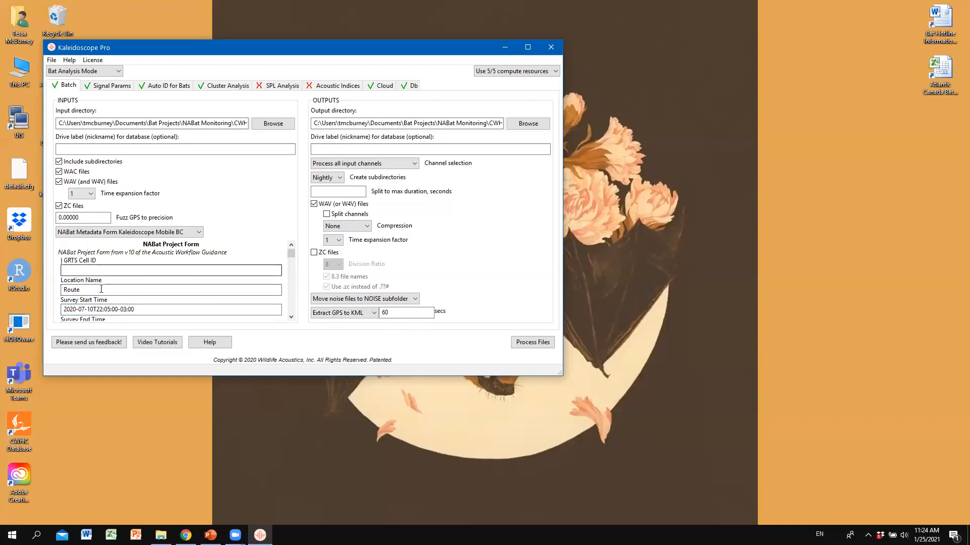
Complete the survey end time as 2020-07-10T23:15:00-03:00 and enter WILDLIFE ACOUSTICS SM4BAT-FS as the detector
{"action": "scroll", "coordinate": [101, 289], "scroll_direction": "down", "scroll_amount": 2}
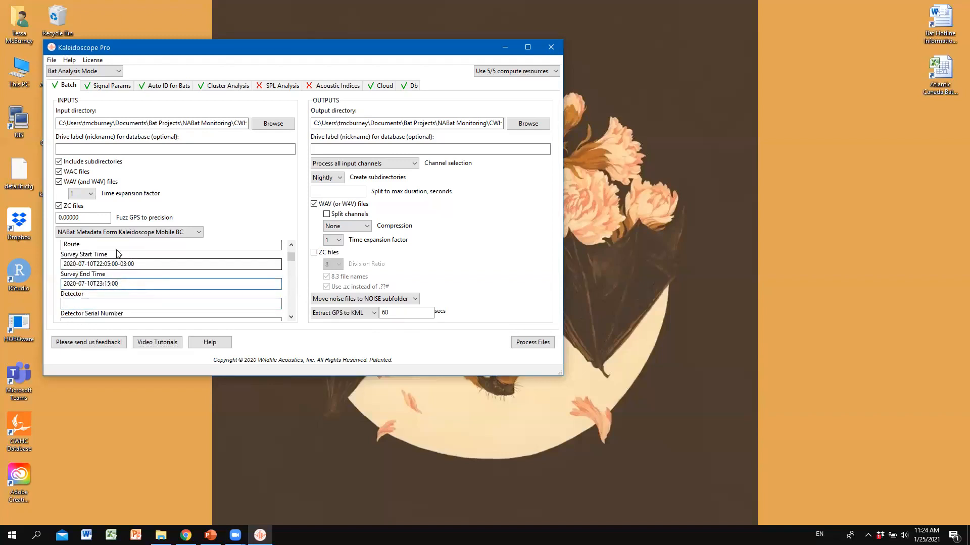
{"action": "left_click", "coordinate": [93, 302]}
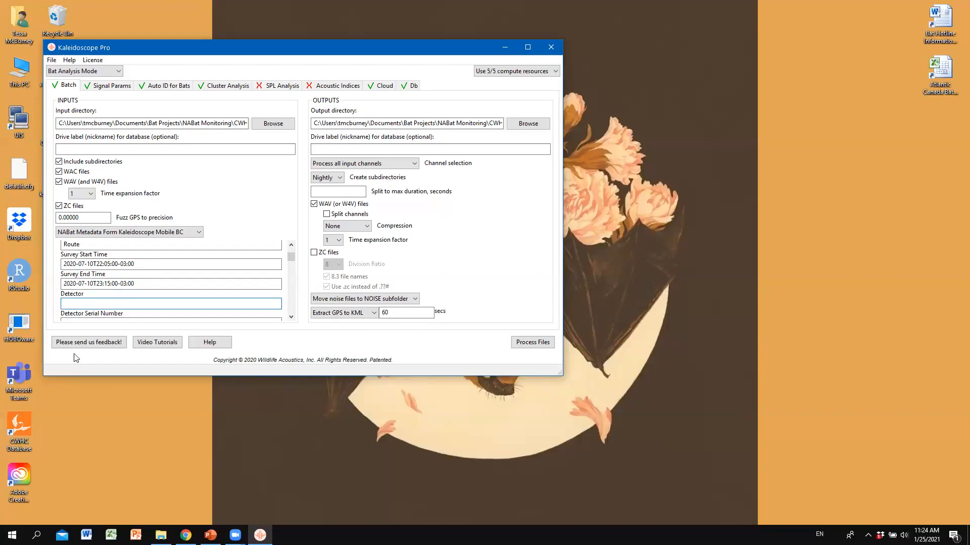
{"action": "mouse_move", "coordinate": [98, 304]}
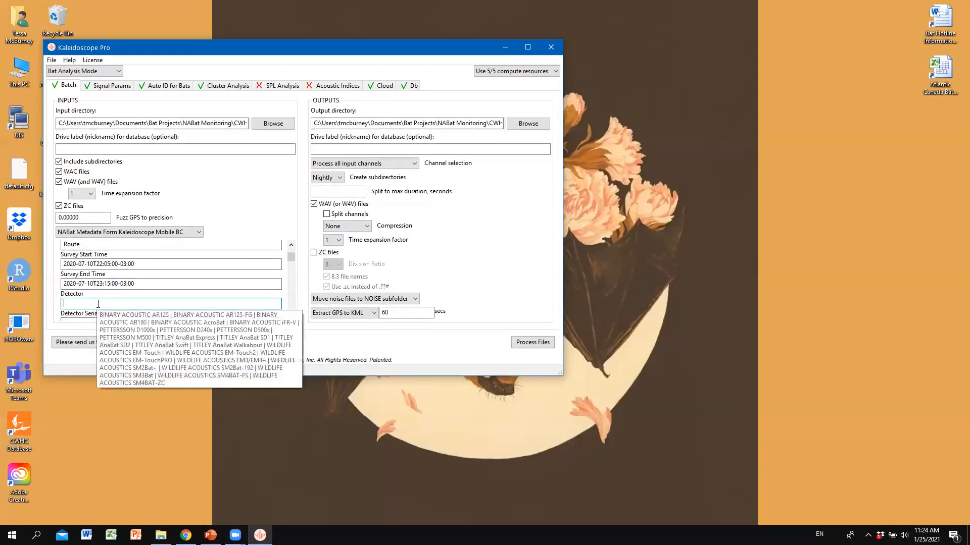
{"action": "type", "text": "WILD"}
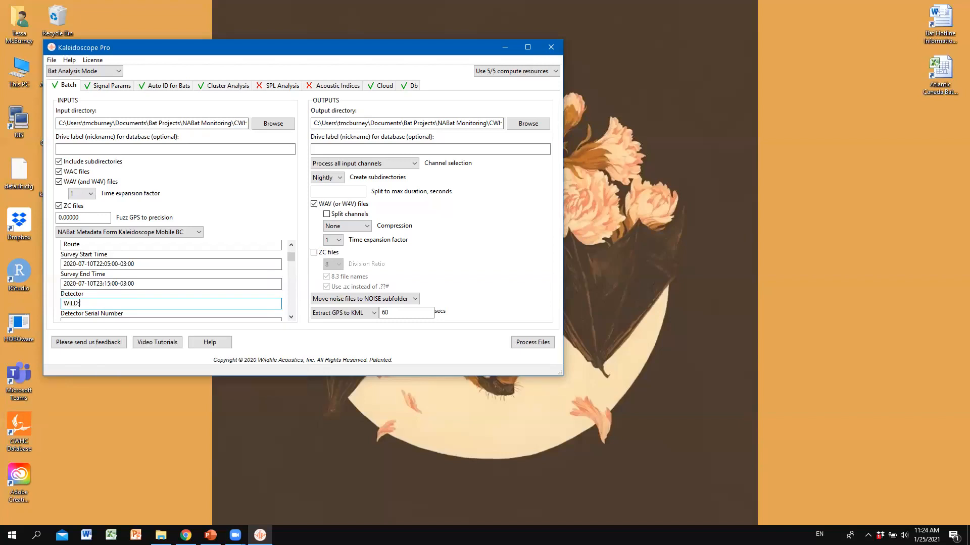
{"action": "type", "text": "LIFE ACOUSTICS SM4BAT-FS"}
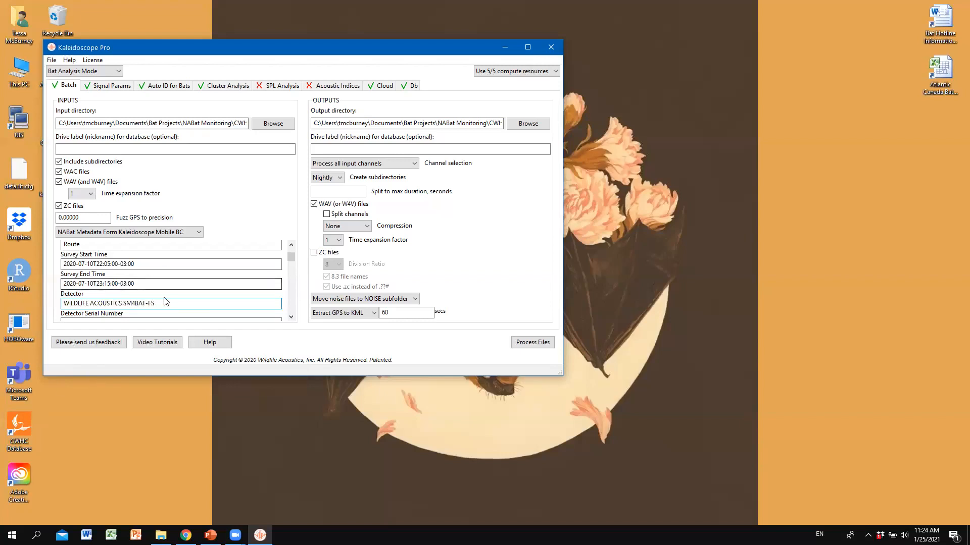
{"action": "mouse_move", "coordinate": [164, 303]}
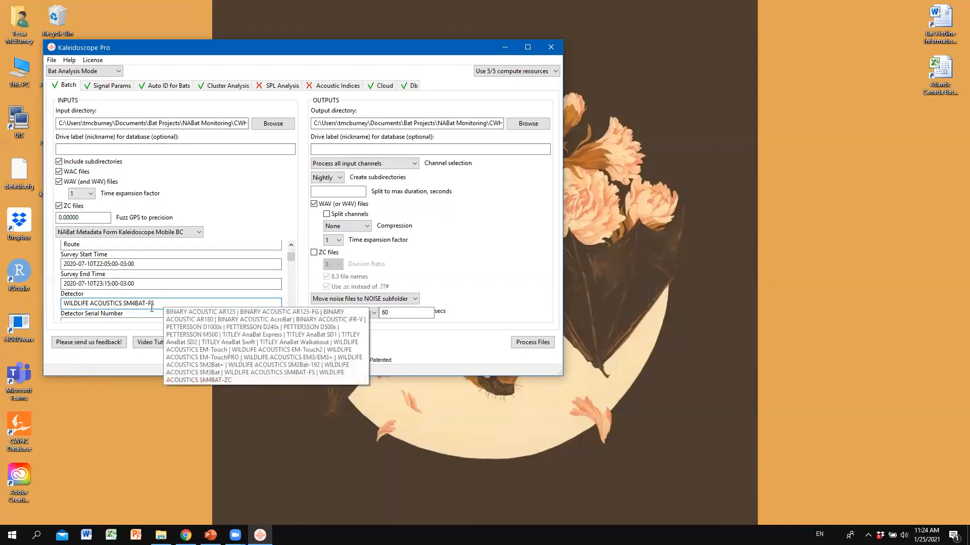
Enter S4U04493 as the detector serial number in the NABat project form
{"action": "left_click", "coordinate": [131, 321]}
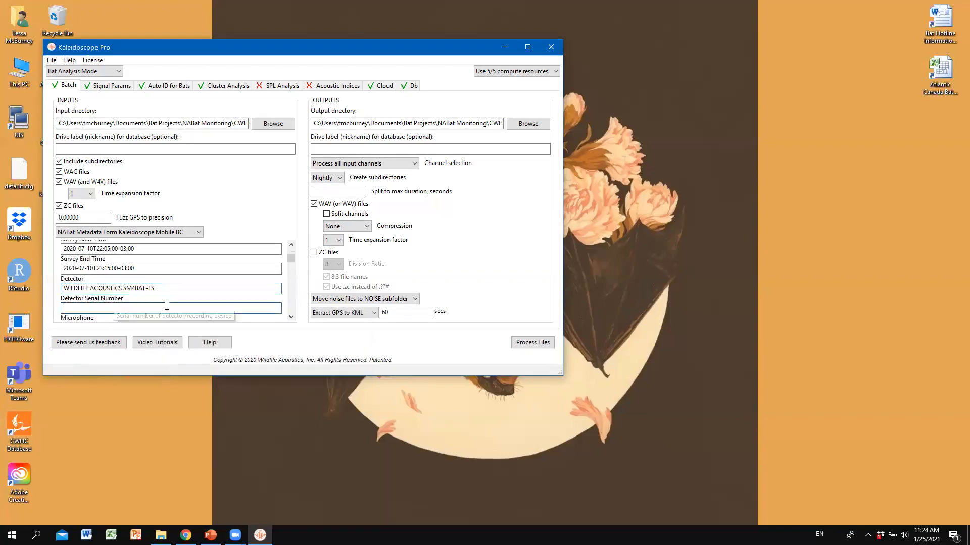
{"action": "type", "text": "S4U"}
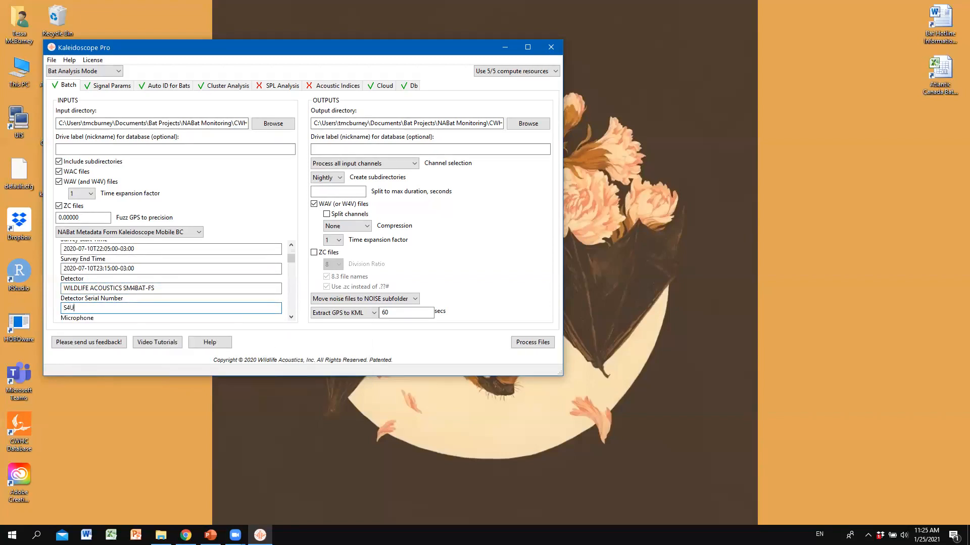
{"action": "type", "text": "04493"}
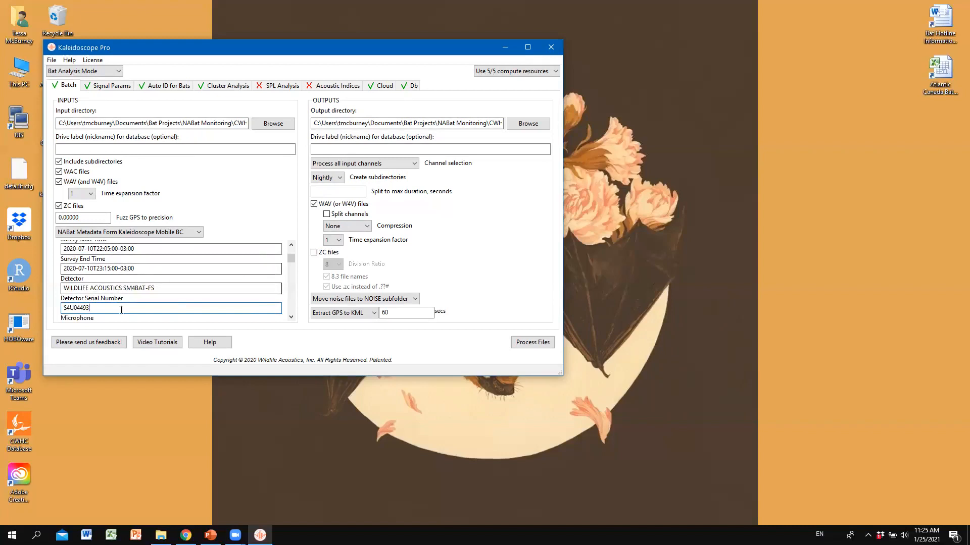
Enter Wildlife Acoustics SM3-U1 as the microphone and U100114 as the microphone serial number
{"action": "scroll", "coordinate": [159, 241], "scroll_direction": "down", "scroll_amount": 2}
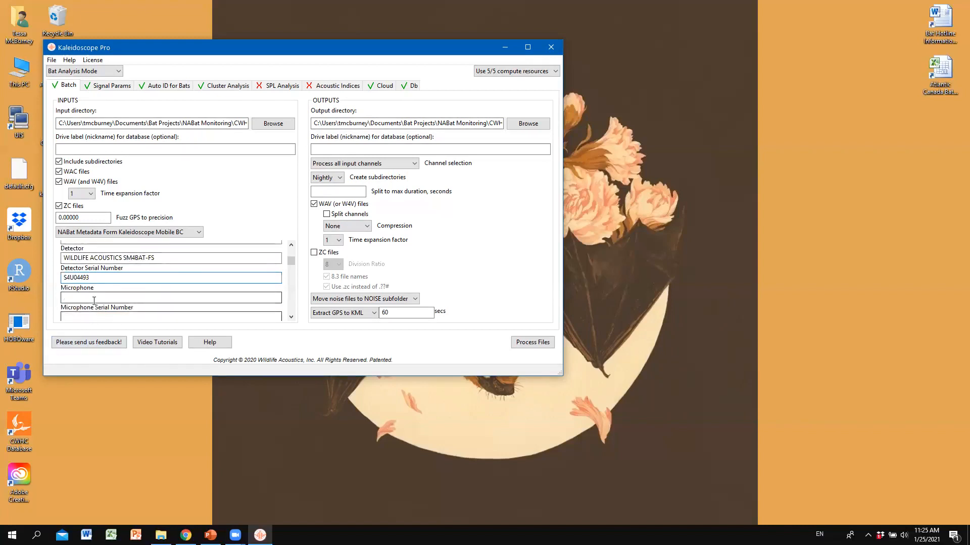
{"action": "left_click", "coordinate": [176, 297]}
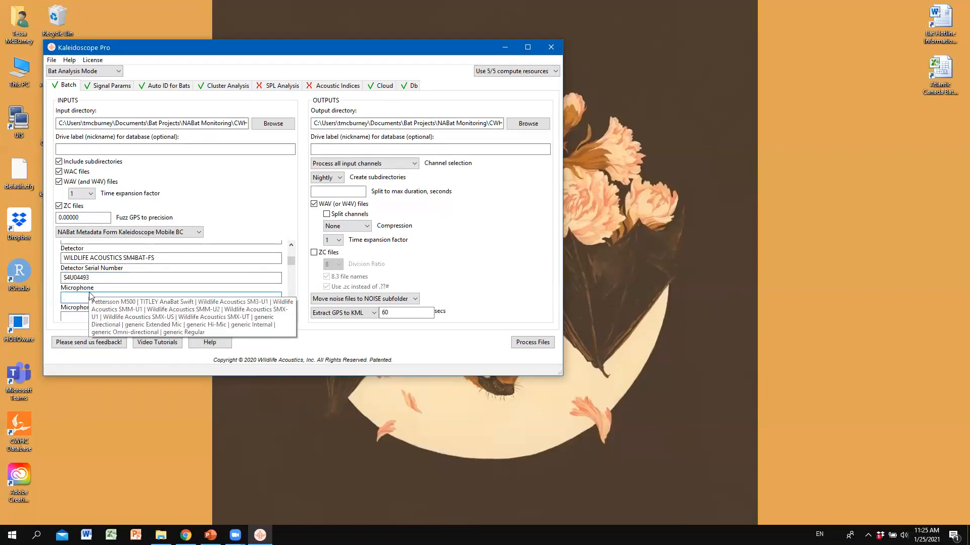
{"action": "type", "text": "Wildlife Acoustics "}
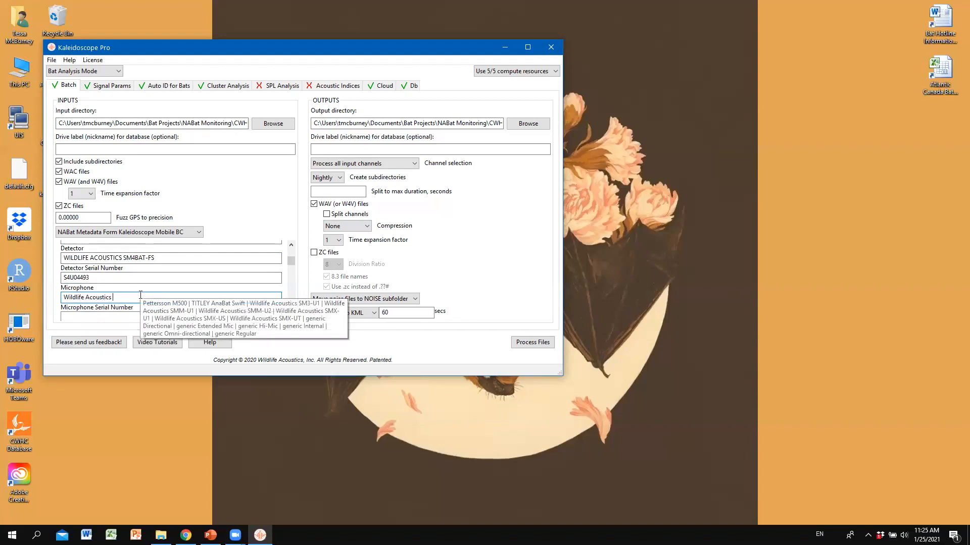
{"action": "type", "text": "SM3"}
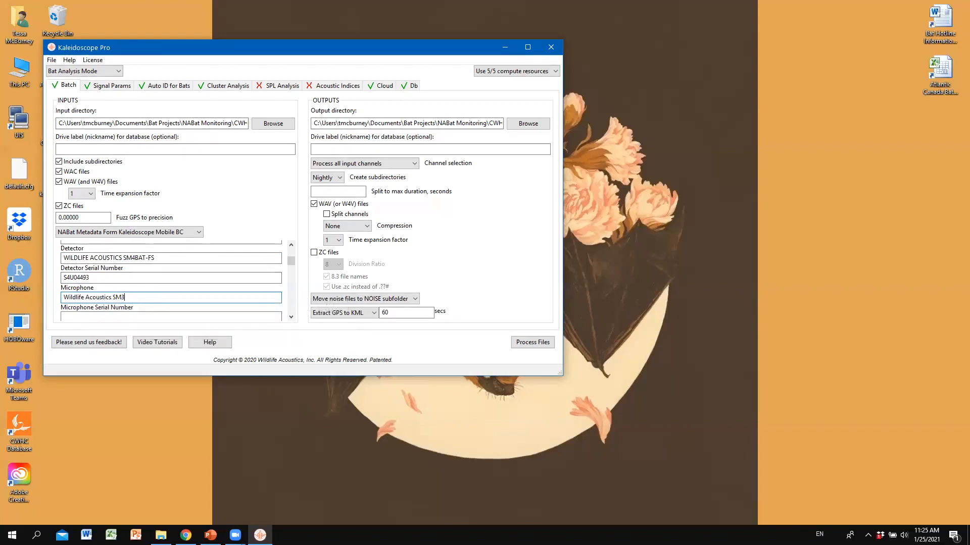
{"action": "type", "text": "-U1"}
{"action": "mouse_move", "coordinate": [143, 299]}
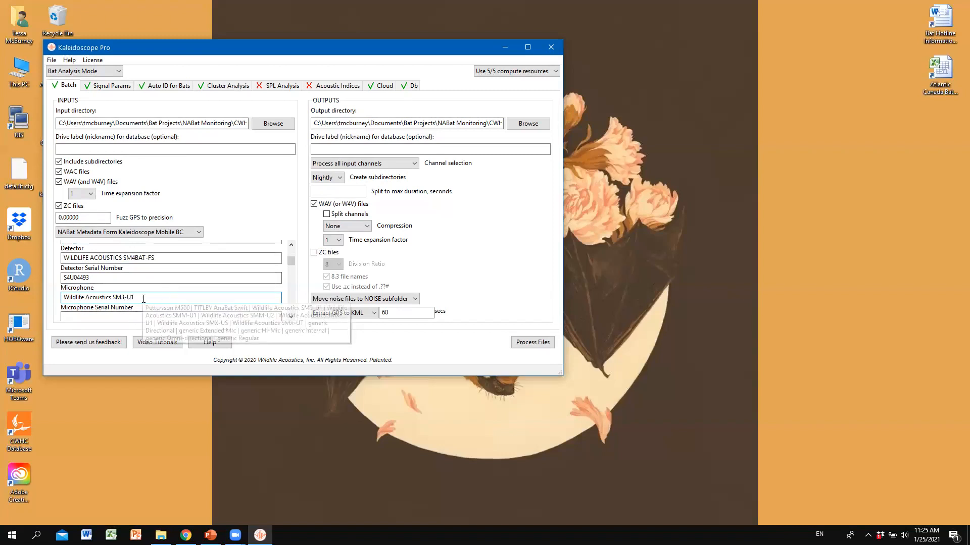
{"action": "left_click", "coordinate": [106, 318]}
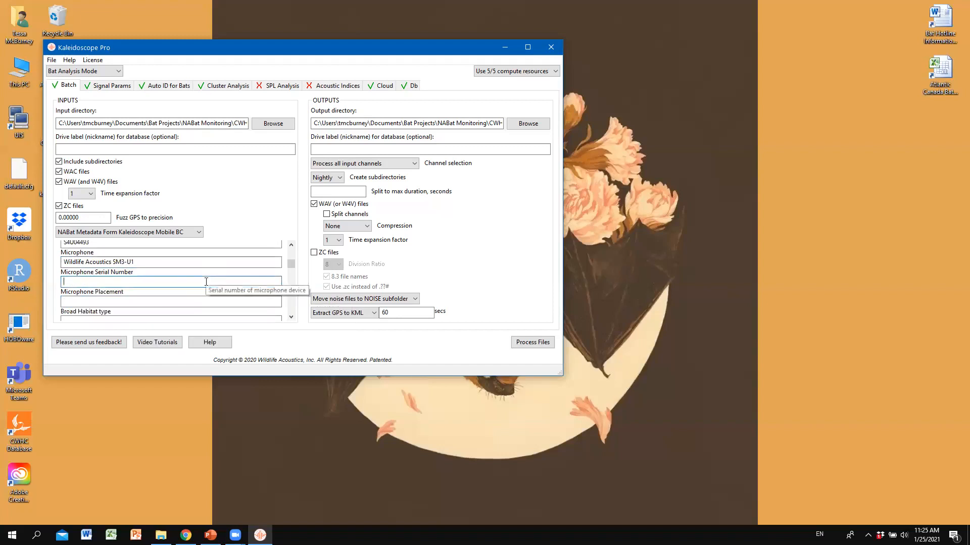
{"action": "type", "text": "U100114"}
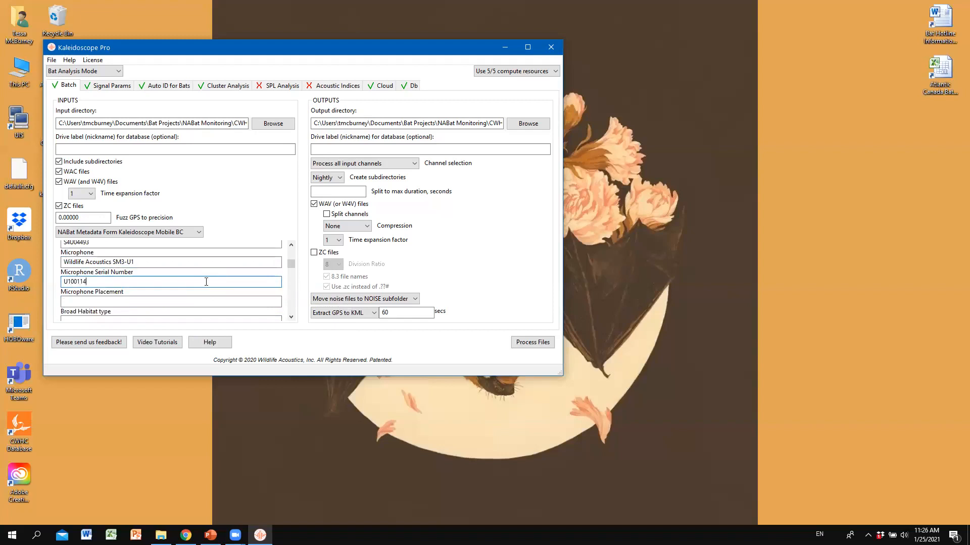
Review the remaining form fields from microphone placement, habitat, contact and comments through the event weather entries
{"action": "scroll", "coordinate": [171, 297], "scroll_direction": "down", "scroll_amount": 1}
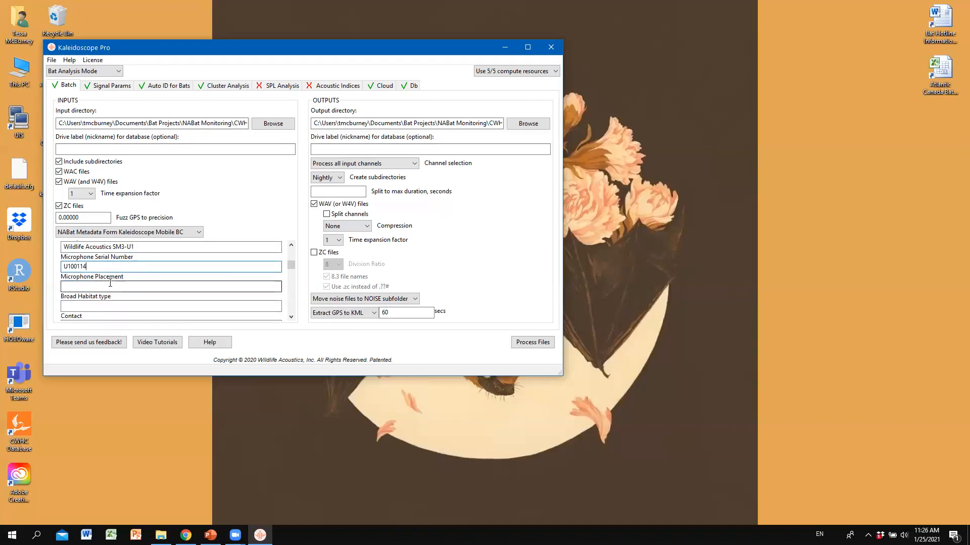
{"action": "scroll", "coordinate": [109, 280], "scroll_direction": "down", "scroll_amount": 2}
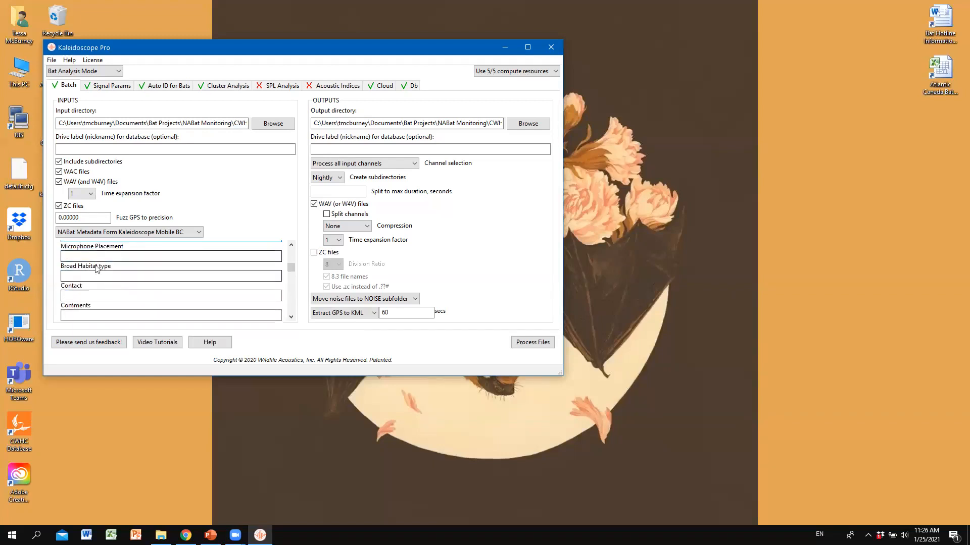
{"action": "scroll", "coordinate": [99, 267], "scroll_direction": "down", "scroll_amount": 2}
{"action": "scroll", "coordinate": [99, 266], "scroll_direction": "up", "scroll_amount": 2}
{"action": "scroll", "coordinate": [106, 288], "scroll_direction": "down", "scroll_amount": 1}
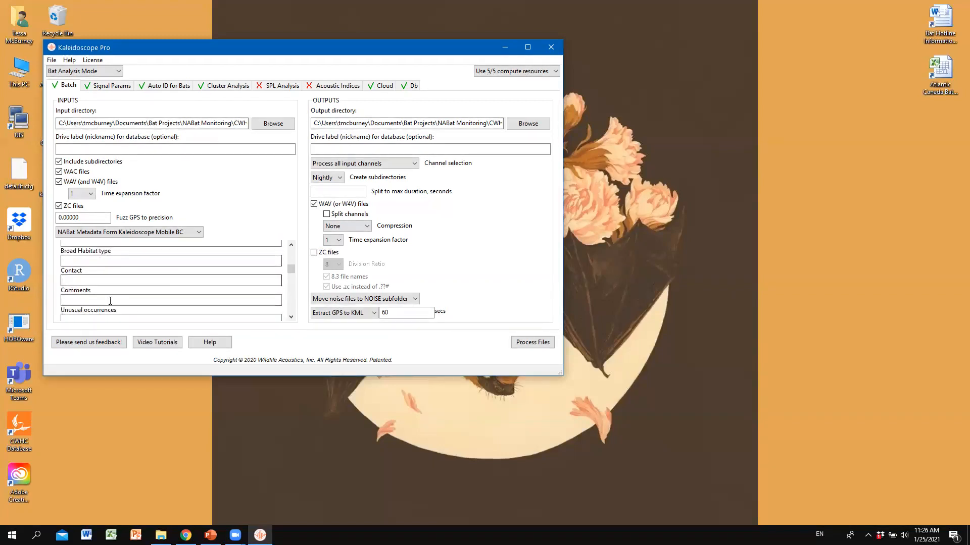
{"action": "scroll", "coordinate": [110, 301], "scroll_direction": "down", "scroll_amount": 2}
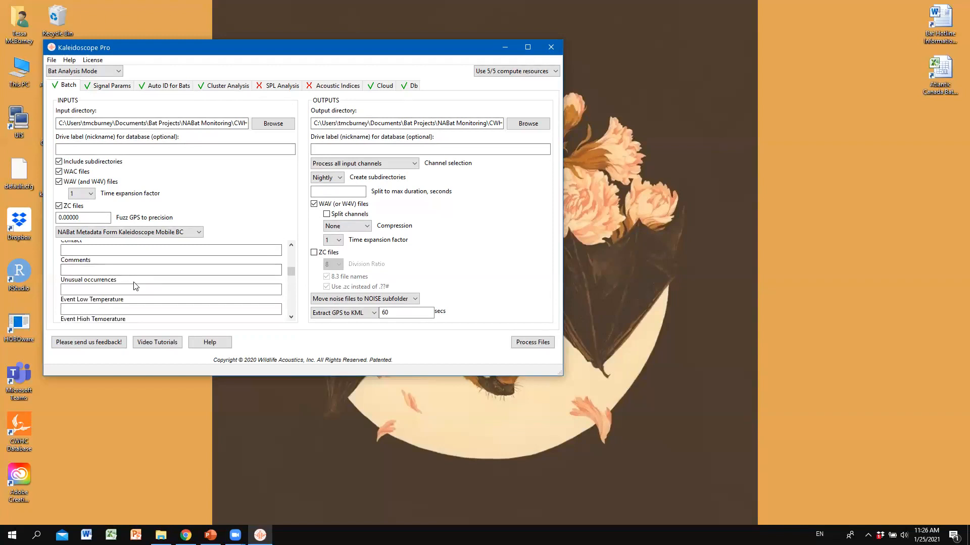
{"action": "mouse_move", "coordinate": [132, 289]}
{"action": "scroll", "coordinate": [144, 305], "scroll_direction": "down", "scroll_amount": 1}
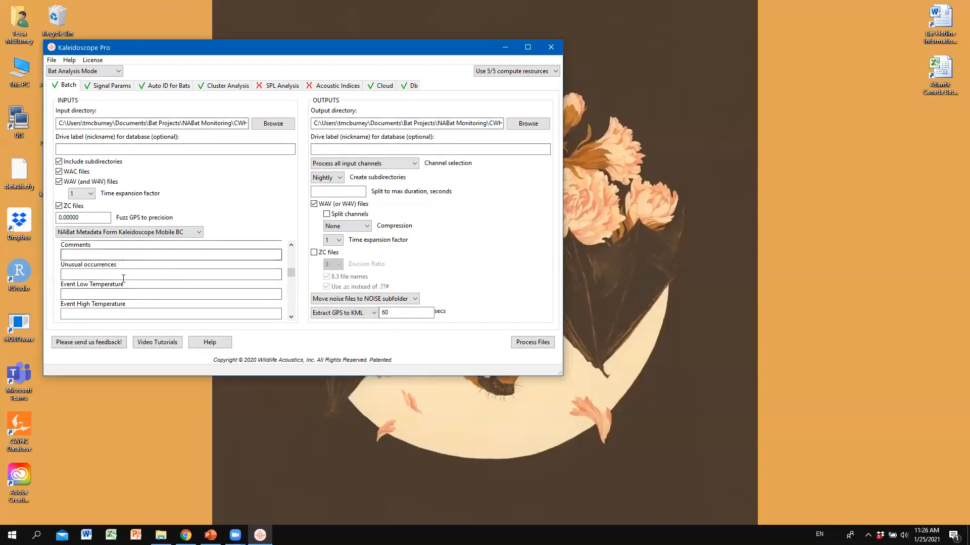
{"action": "scroll", "coordinate": [186, 258], "scroll_direction": "down", "scroll_amount": 1}
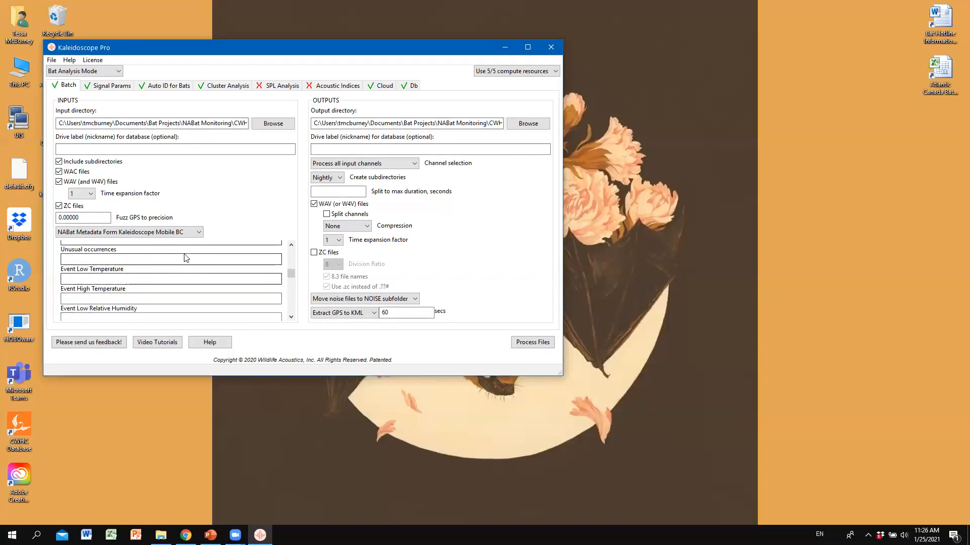
{"action": "scroll", "coordinate": [184, 255], "scroll_direction": "down", "scroll_amount": 3}
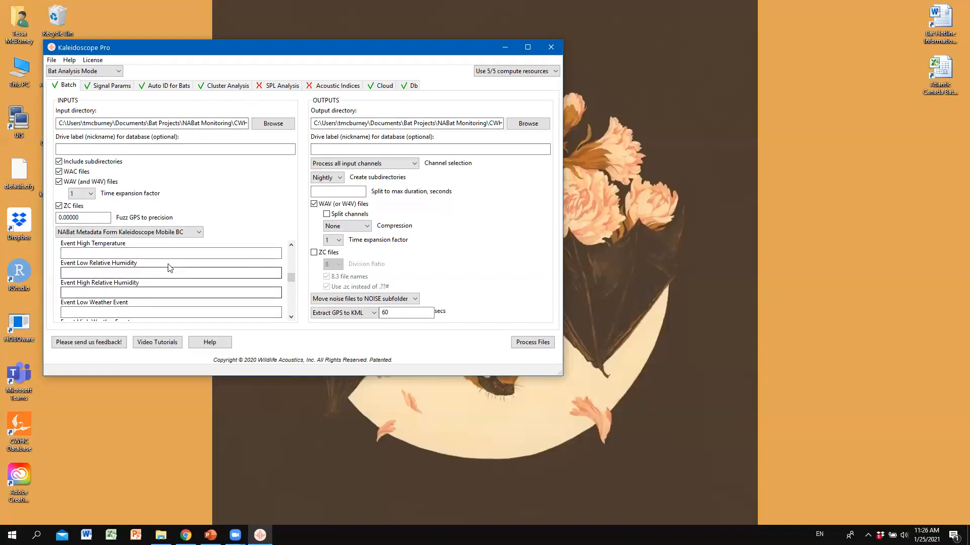
{"action": "scroll", "coordinate": [169, 268], "scroll_direction": "down", "scroll_amount": 1}
{"action": "scroll", "coordinate": [170, 268], "scroll_direction": "down", "scroll_amount": 6}
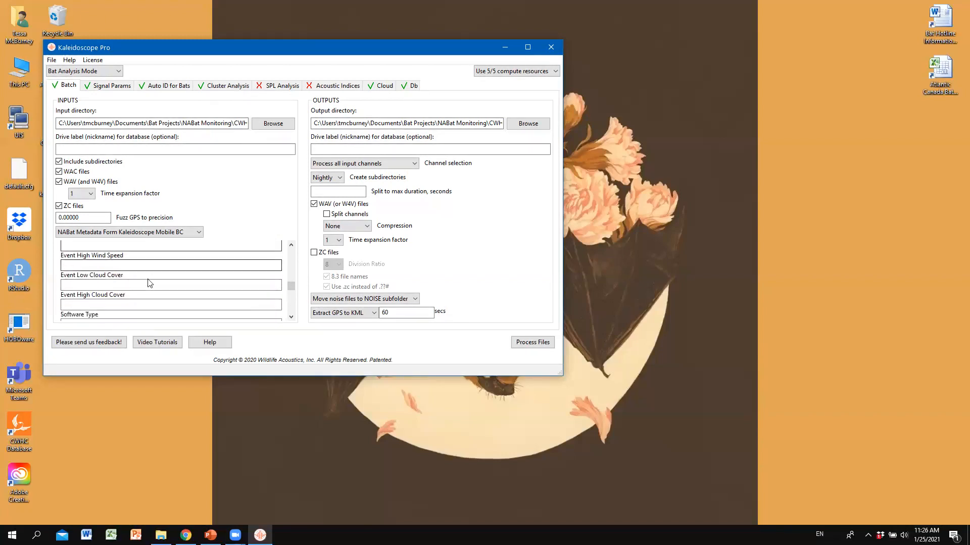
Enter Kaleidoscope 5.3.x as the software type in the project form
{"action": "scroll", "coordinate": [150, 282], "scroll_direction": "down", "scroll_amount": 2}
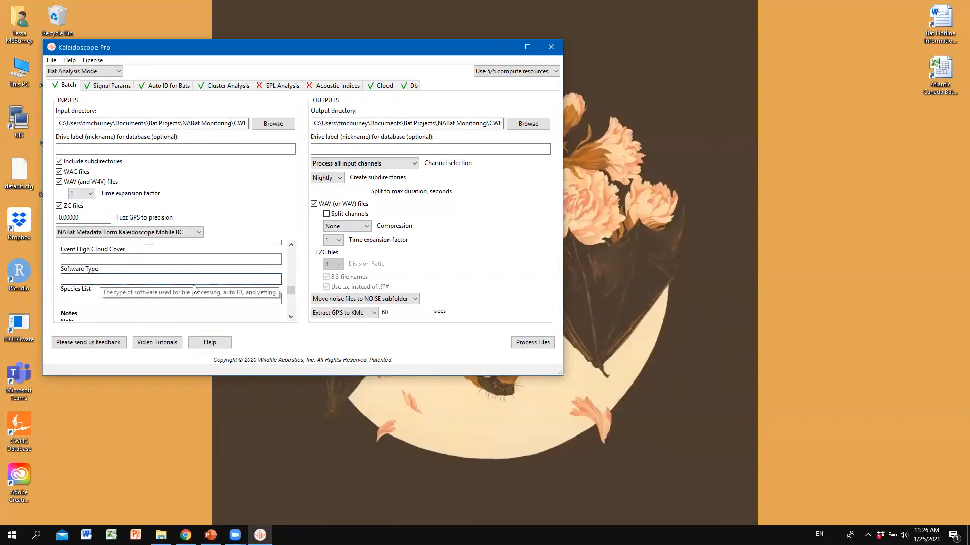
{"action": "left_click", "coordinate": [272, 278]}
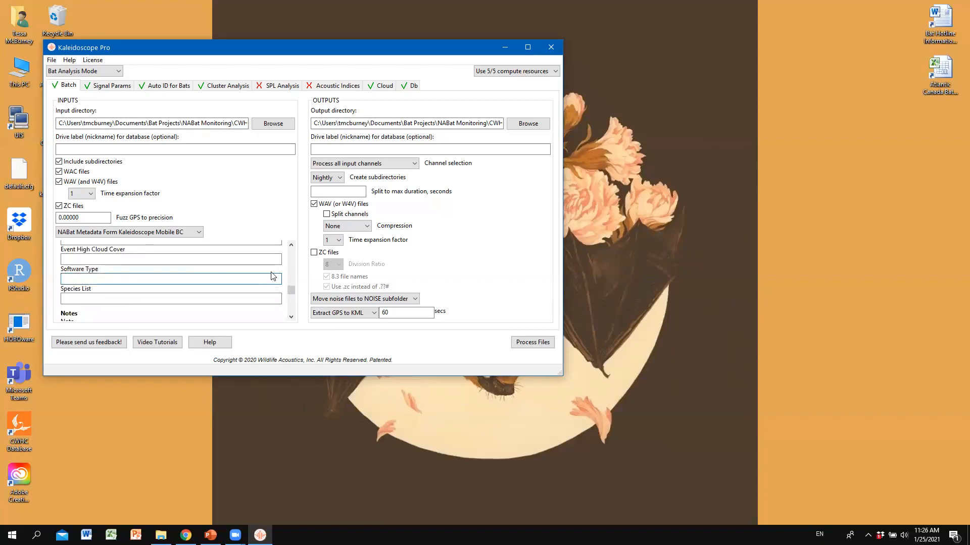
{"action": "key", "text": "alt+Tab"}
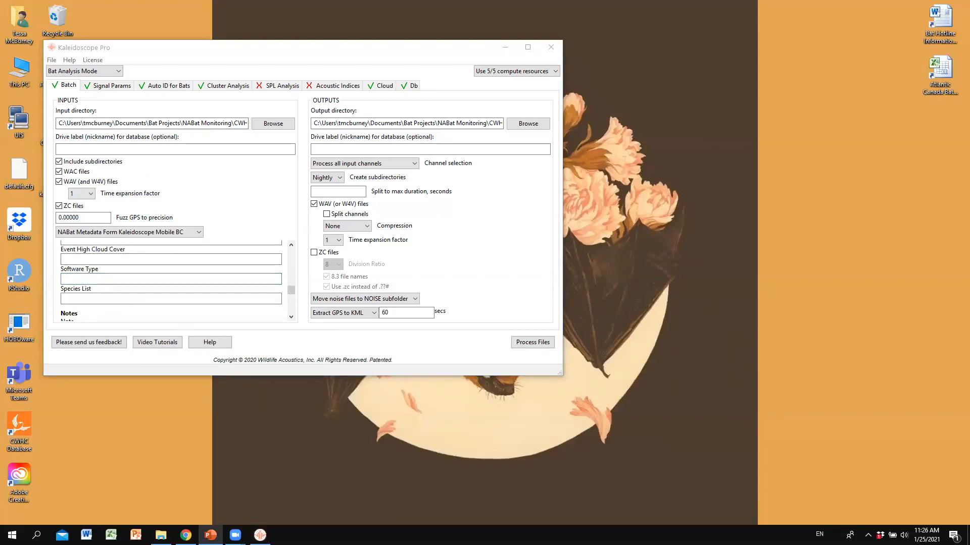
{"action": "left_click", "coordinate": [89, 279]}
{"action": "type", "text": "Kal"}
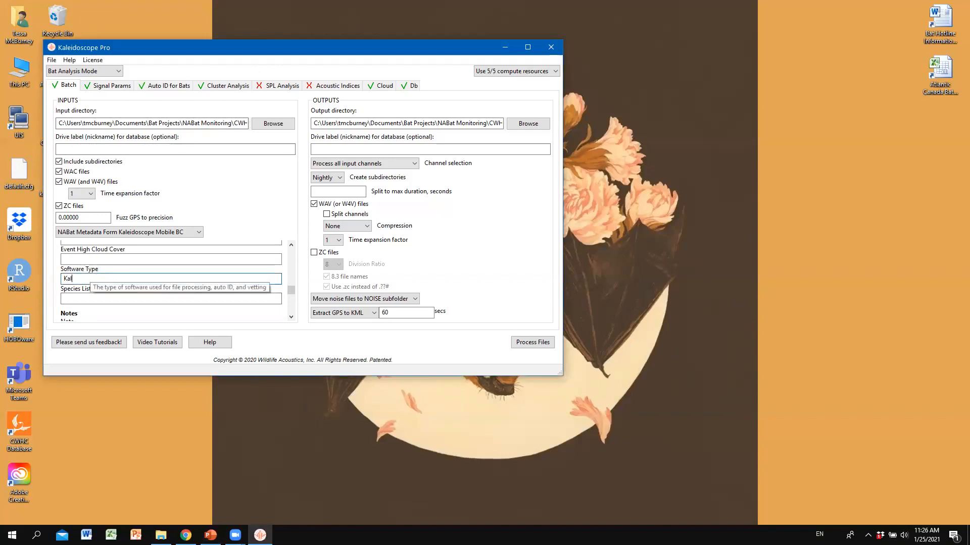
{"action": "type", "text": "eidoscope"}
{"action": "type", "text": "5.3.x"}
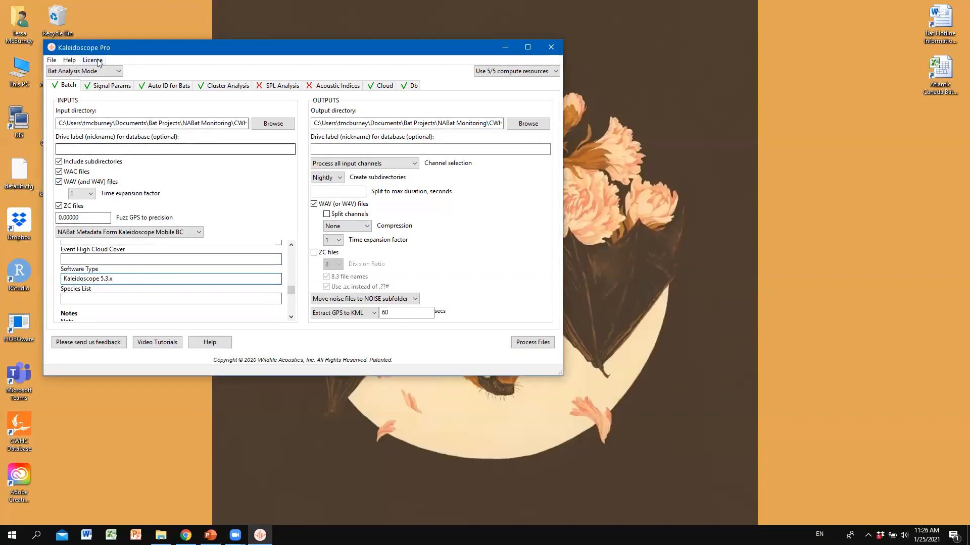
Check the installed Kaleidoscope version in the program's About information and close it
{"action": "left_click", "coordinate": [75, 58]}
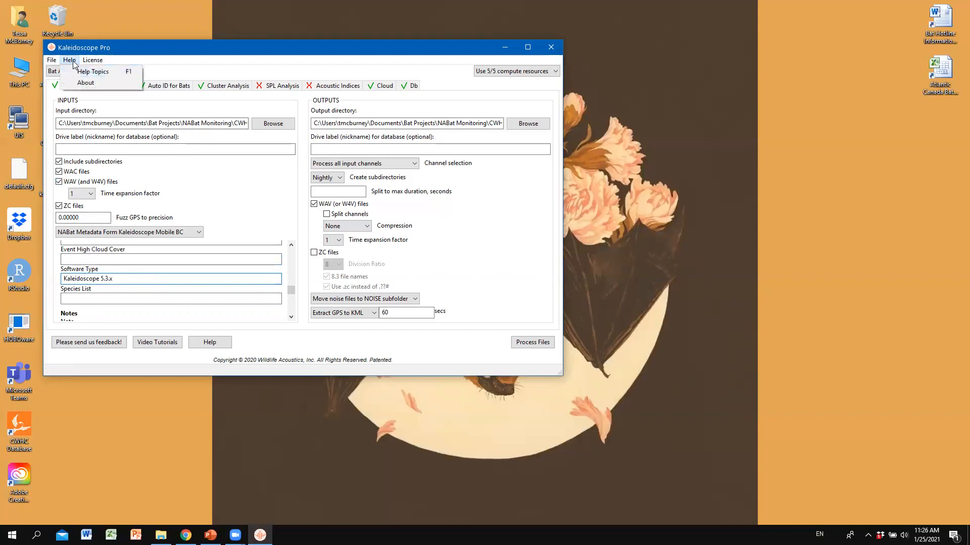
{"action": "left_click", "coordinate": [93, 85]}
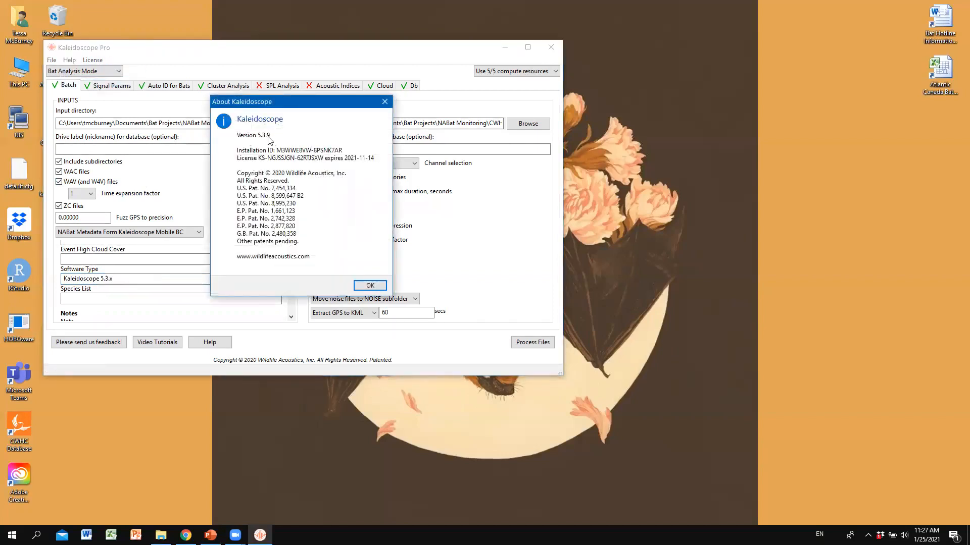
{"action": "left_click", "coordinate": [369, 286]}
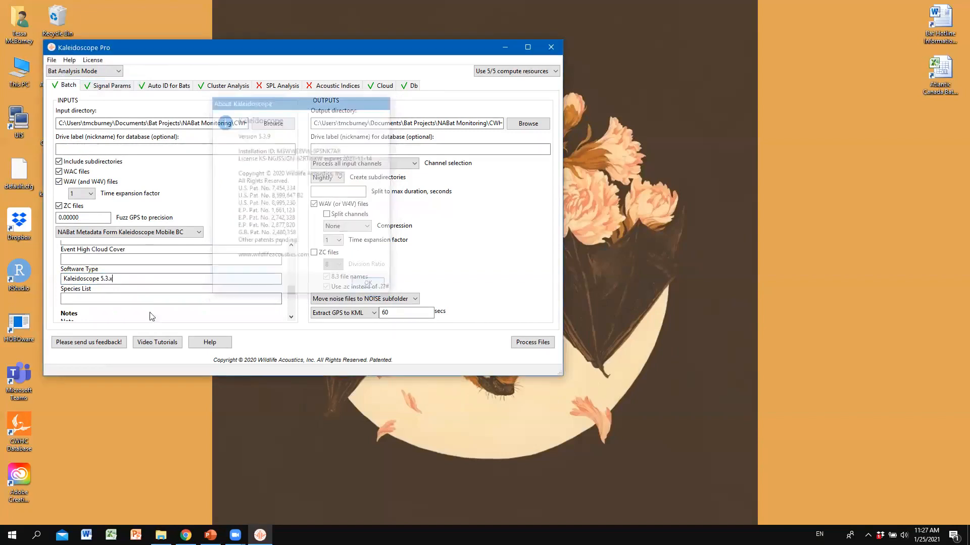
Re-enter x as the last part of the version number in the software type
{"action": "left_click", "coordinate": [122, 278]}
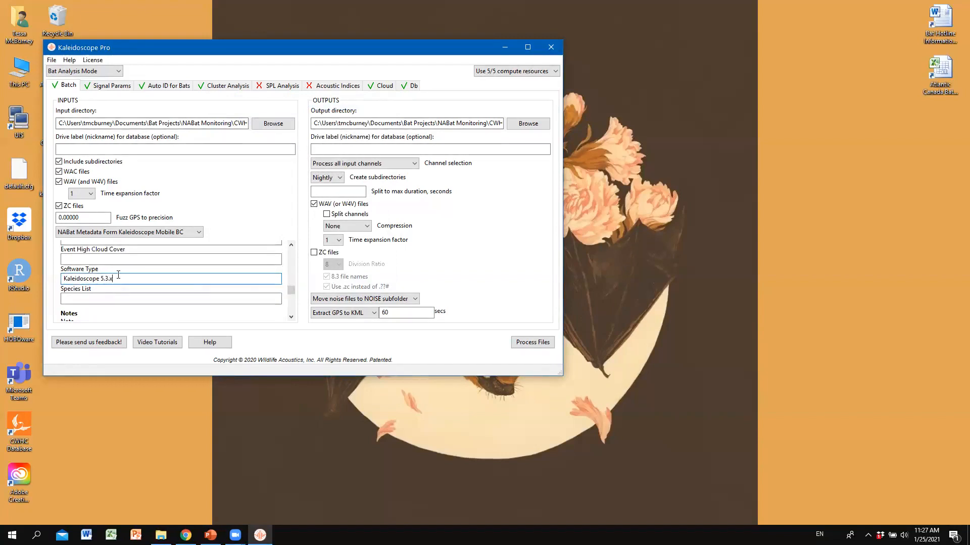
{"action": "left_click", "coordinate": [111, 279]}
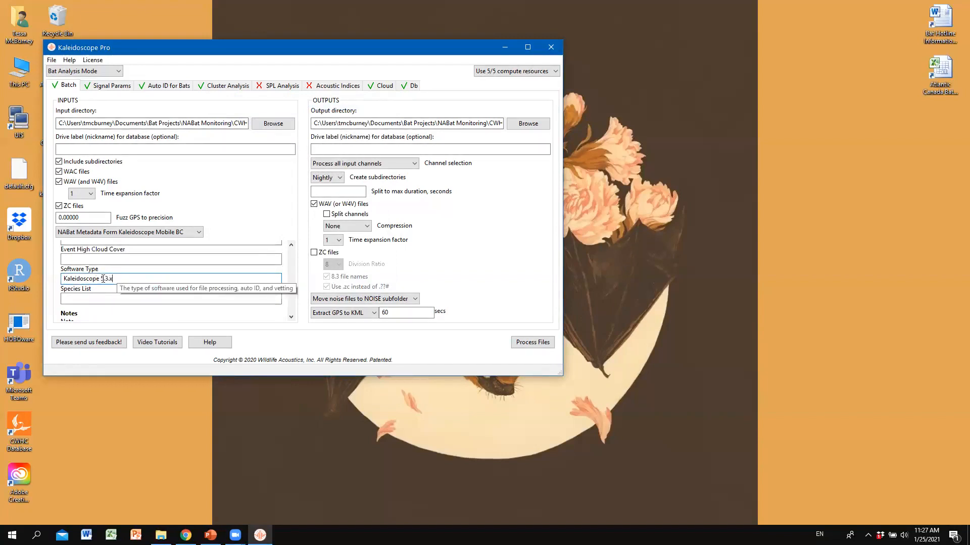
{"action": "type", "text": "x"}
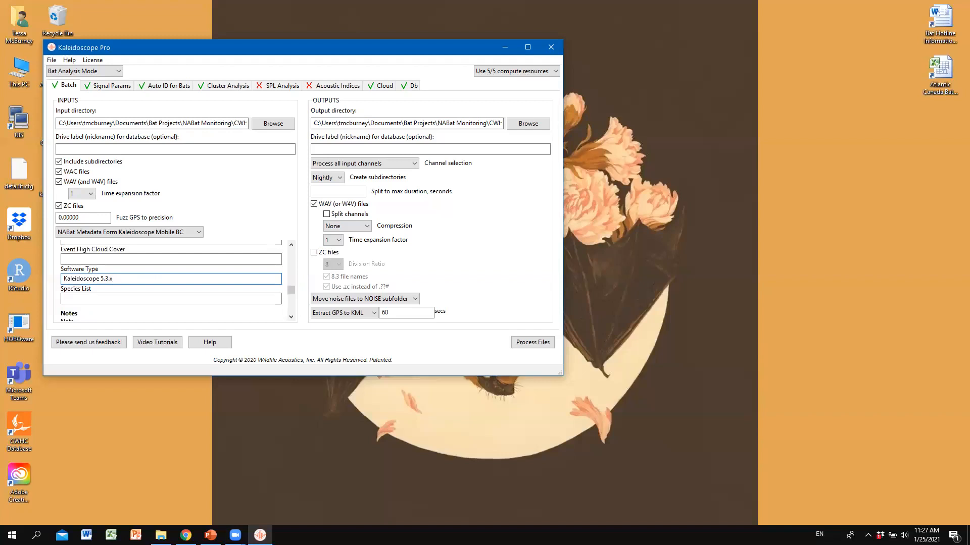
Replace the software type in the metadata form with No Auto ID
{"action": "key", "text": "BackSpace"}
{"action": "key", "text": "BackSpace"}
{"action": "key", "text": "BackSpace"}
{"action": "key", "text": "BackSpace"}
{"action": "key", "text": "BackSpace"}
{"action": "key", "text": "BackSpace"}
{"action": "key", "text": "BackSpace"}
{"action": "key", "text": "BackSpace"}
{"action": "key", "text": "BackSpace"}
{"action": "key", "text": "BackSpace"}
{"action": "key", "text": "BackSpace"}
{"action": "key", "text": "BackSpace"}
{"action": "key", "text": "BackSpace"}
{"action": "key", "text": "BackSpace"}
{"action": "key", "text": "BackSpace"}
{"action": "key", "text": "BackSpace"}
{"action": "key", "text": "BackSpace"}
{"action": "key", "text": "BackSpace"}
{"action": "key", "text": "BackSpace"}
{"action": "type", "text": "No Auto ID"}
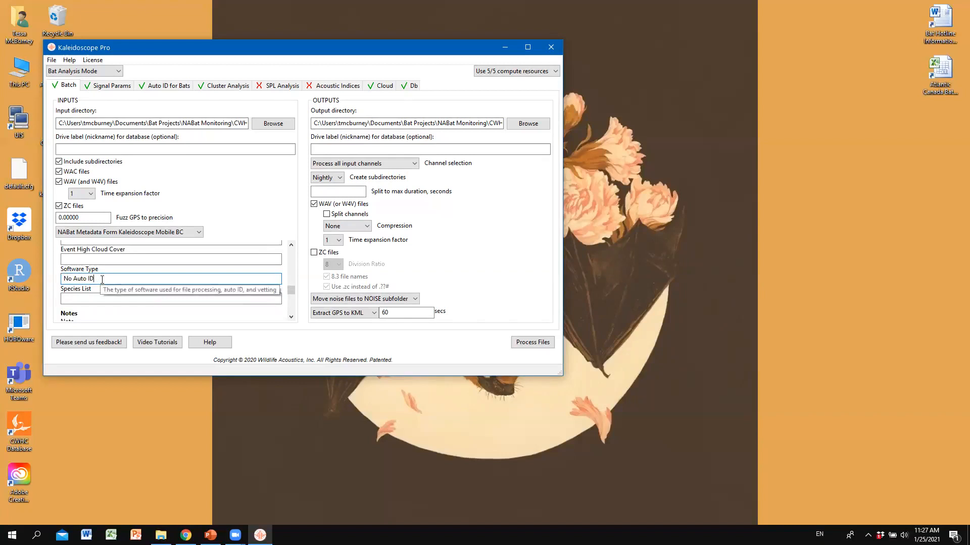
Set the software type back to Kaleidoscope 5.3.x
{"action": "left_click_drag", "start_coordinate": [113, 279], "coordinate": [60, 277]}
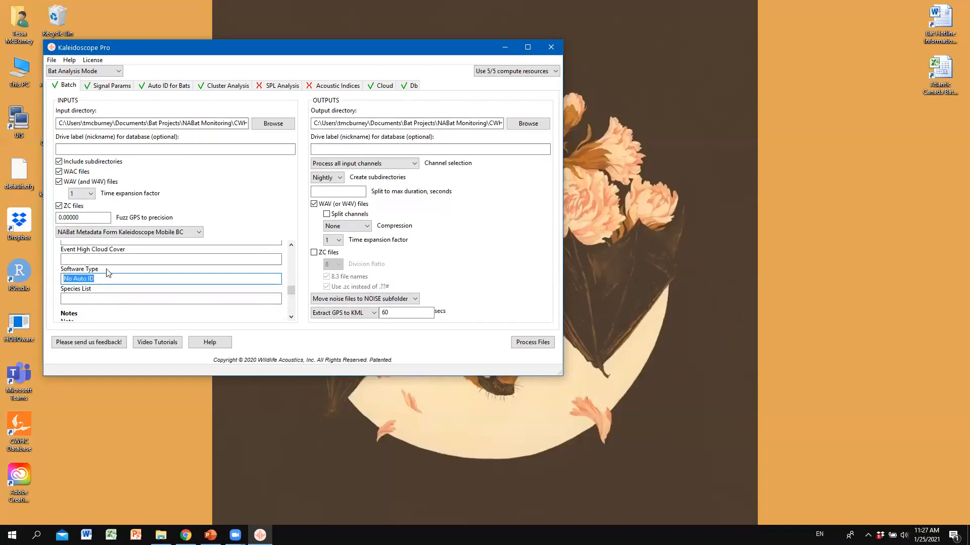
{"action": "key", "text": "BackSpace"}
{"action": "type", "text": "Kaleidoscope 5.3.x"}
Enter Atlantic Canada Classifier as the species list in the metadata form
{"action": "left_click", "coordinate": [79, 299]}
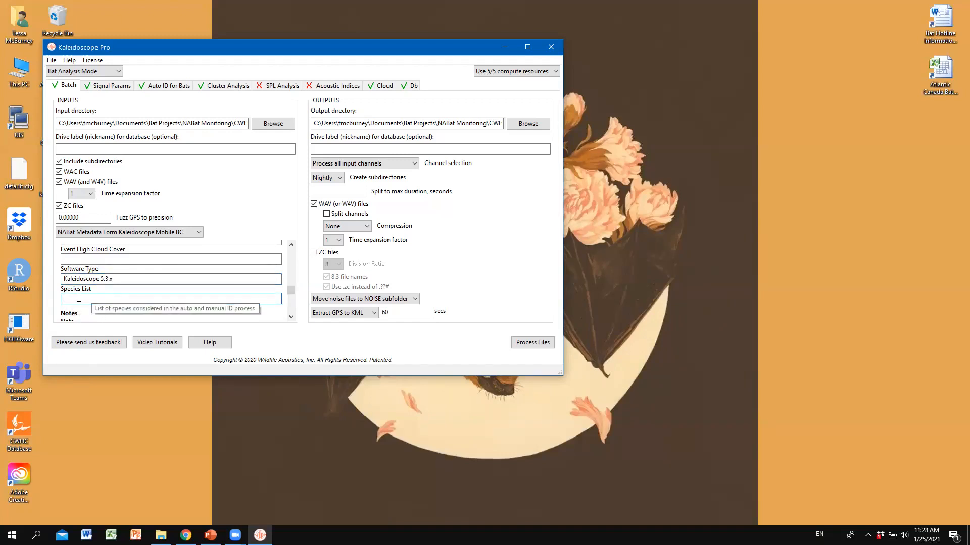
{"action": "type", "text": "Atl"}
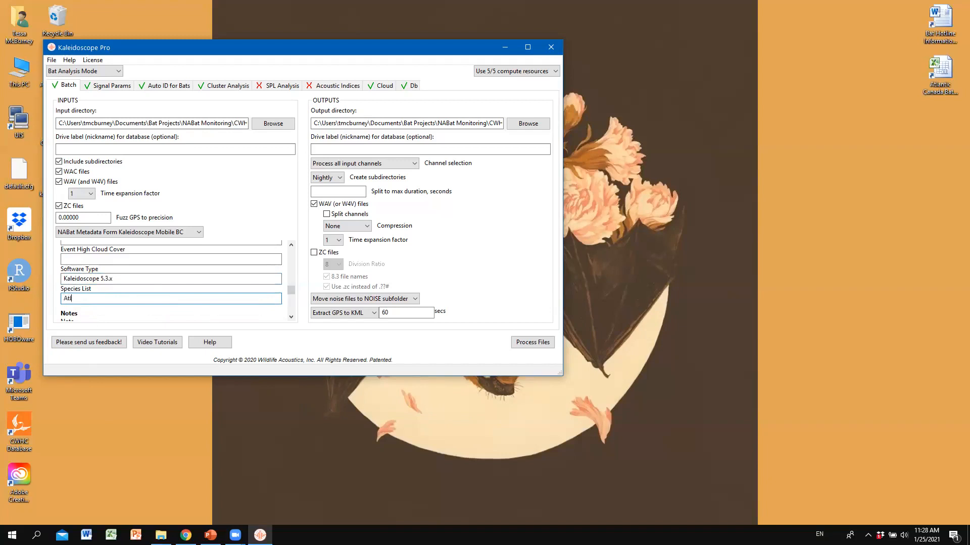
{"action": "type", "text": "antic Canada Classifier"}
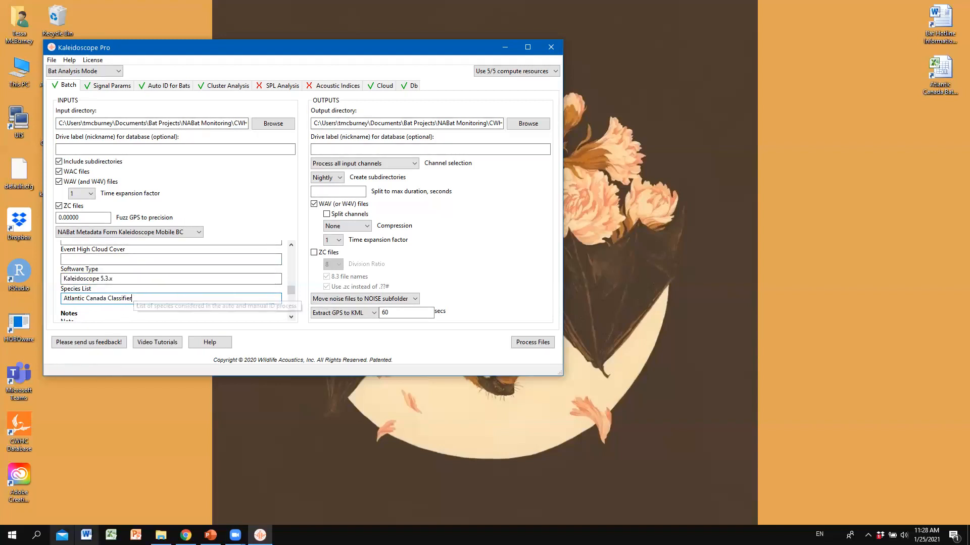
Check the species list names of the CWHC NABat PEI project in Chrome, and return to the metadata form's notes in Kaleidoscope Pro
{"action": "left_click", "coordinate": [186, 536]}
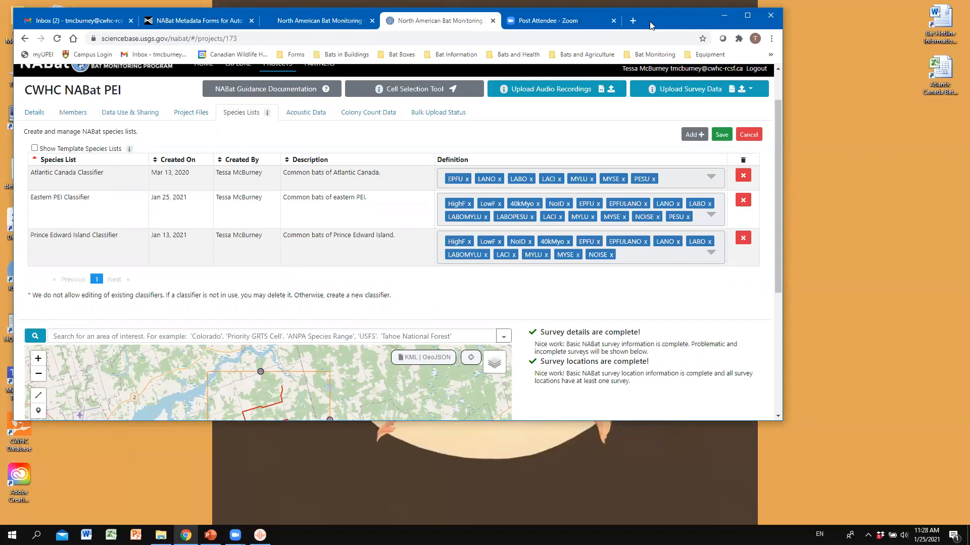
{"action": "left_click_drag", "start_coordinate": [652, 25], "coordinate": [2, 150]}
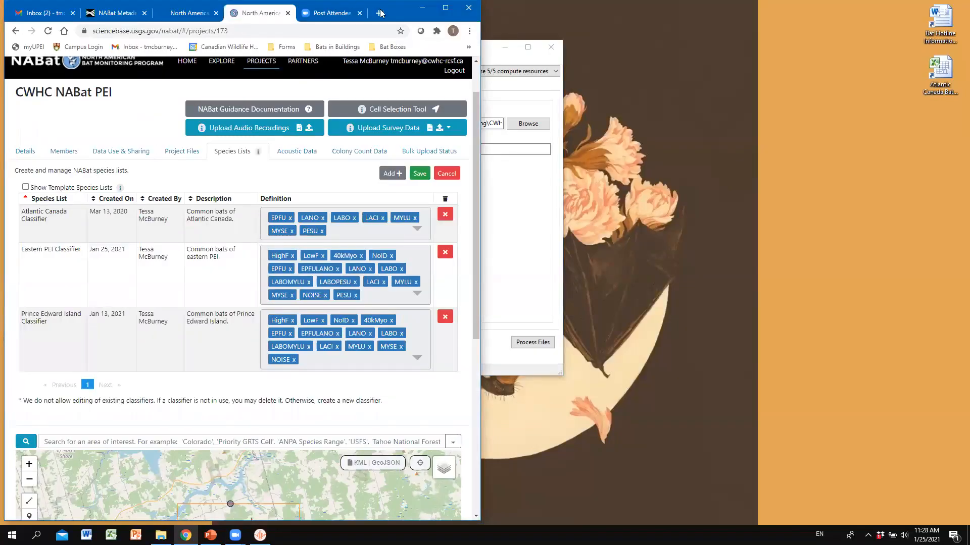
{"action": "left_click", "coordinate": [423, 8]}
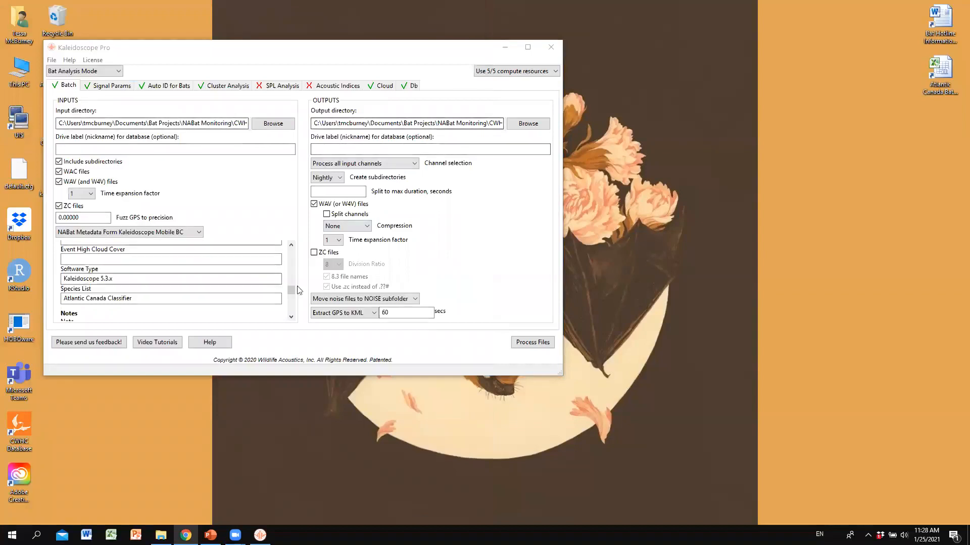
{"action": "left_click", "coordinate": [90, 317]}
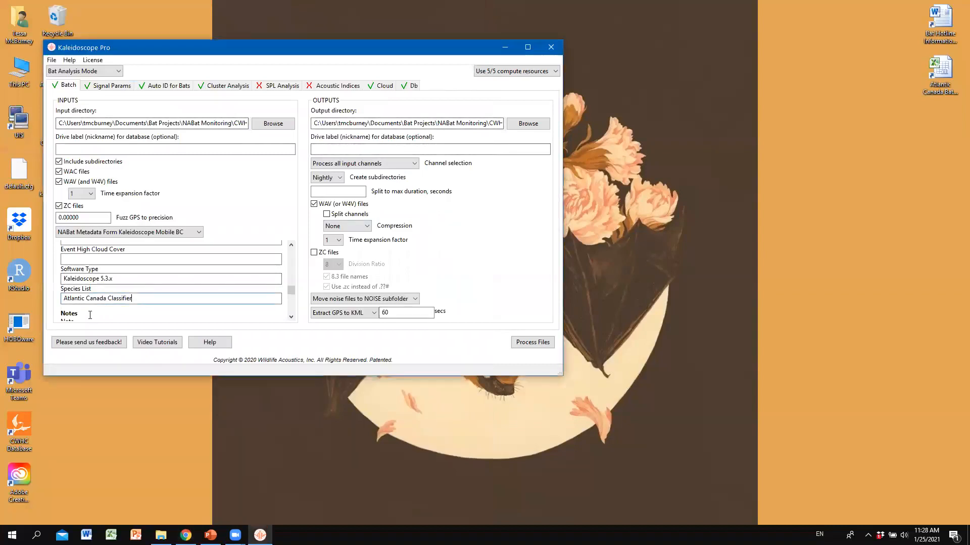
{"action": "scroll", "coordinate": [112, 305], "scroll_direction": "down", "scroll_amount": 1}
{"action": "scroll", "coordinate": [112, 306], "scroll_direction": "down", "scroll_amount": 1}
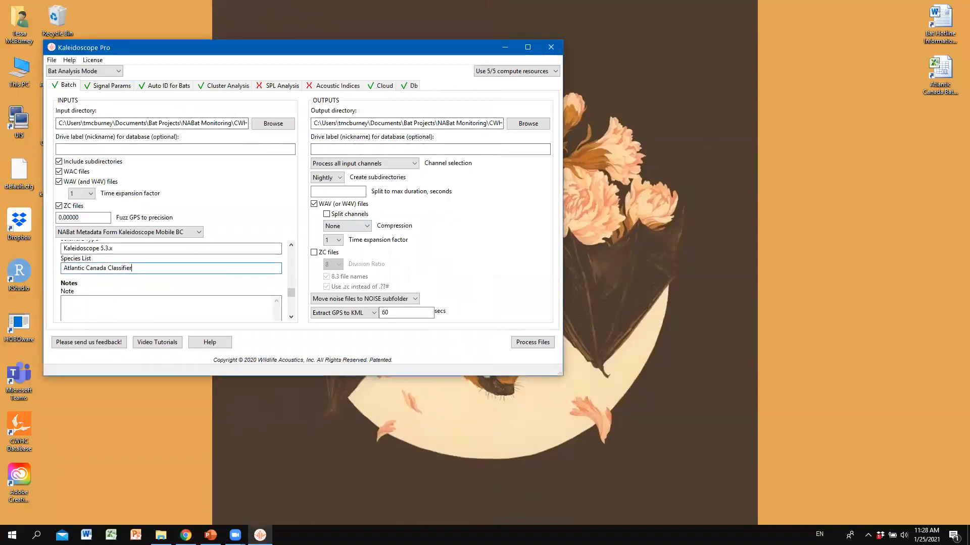
Review the options for creating output subdirectories, keeping Nightly selected
{"action": "key", "text": "alt+Tab"}
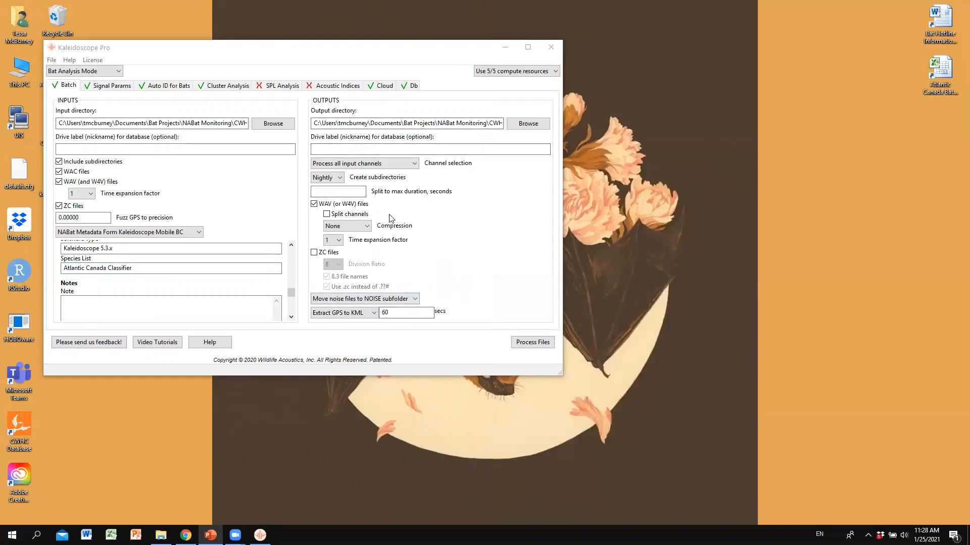
{"action": "left_click", "coordinate": [341, 181]}
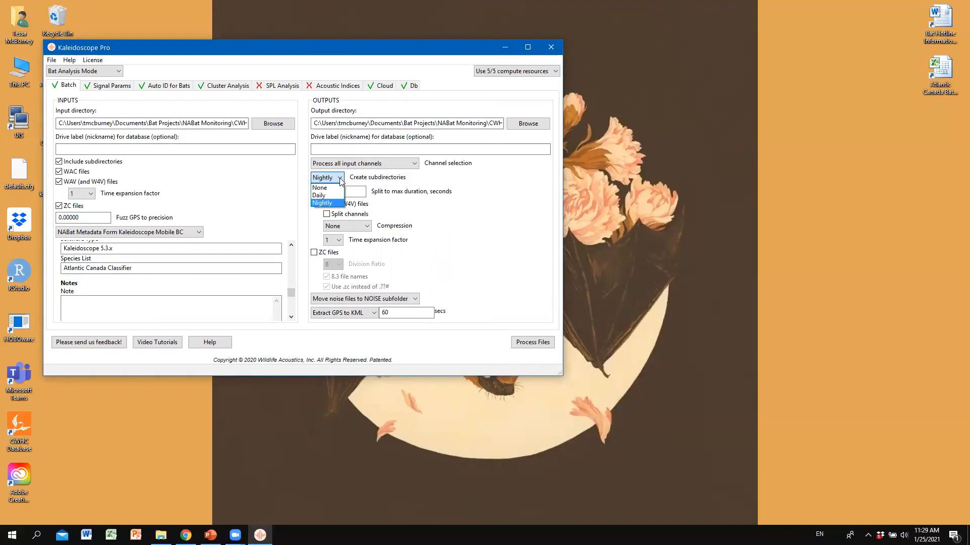
{"action": "left_click", "coordinate": [332, 203]}
{"action": "left_click", "coordinate": [333, 180]}
{"action": "left_click", "coordinate": [367, 176]}
{"action": "left_click", "coordinate": [334, 176]}
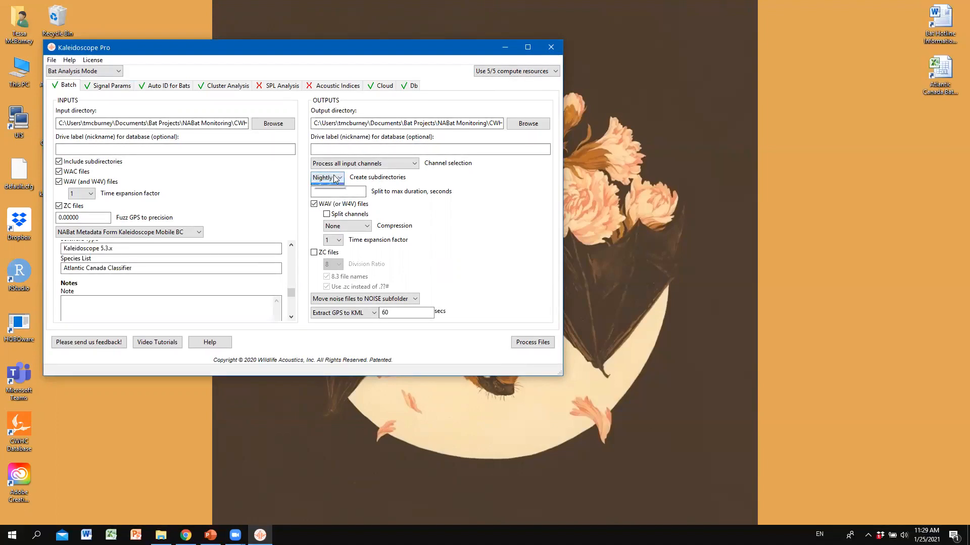
{"action": "left_click", "coordinate": [383, 184]}
{"action": "key", "text": "alt+Tab"}
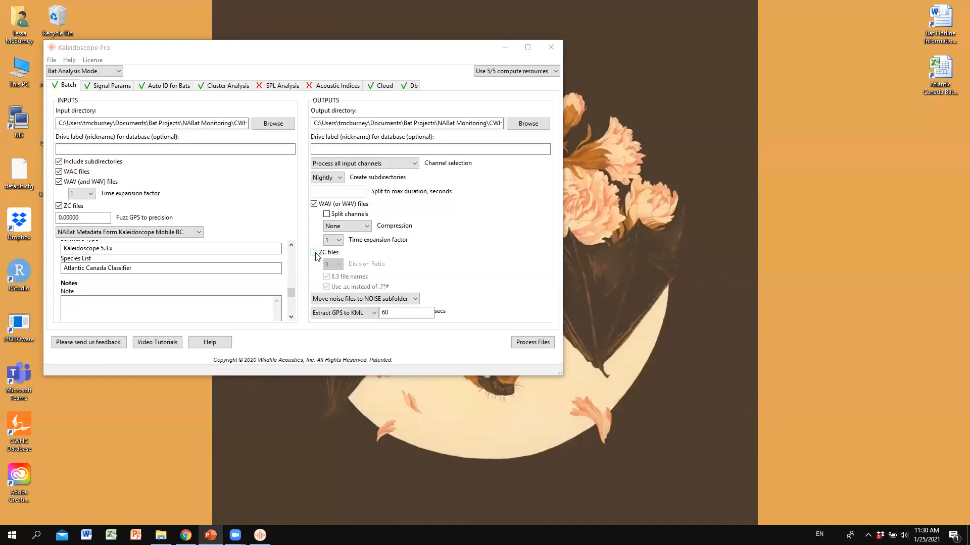
Enable ZC file output to show its division ratio and naming options, and disable it again
{"action": "left_click", "coordinate": [315, 254]}
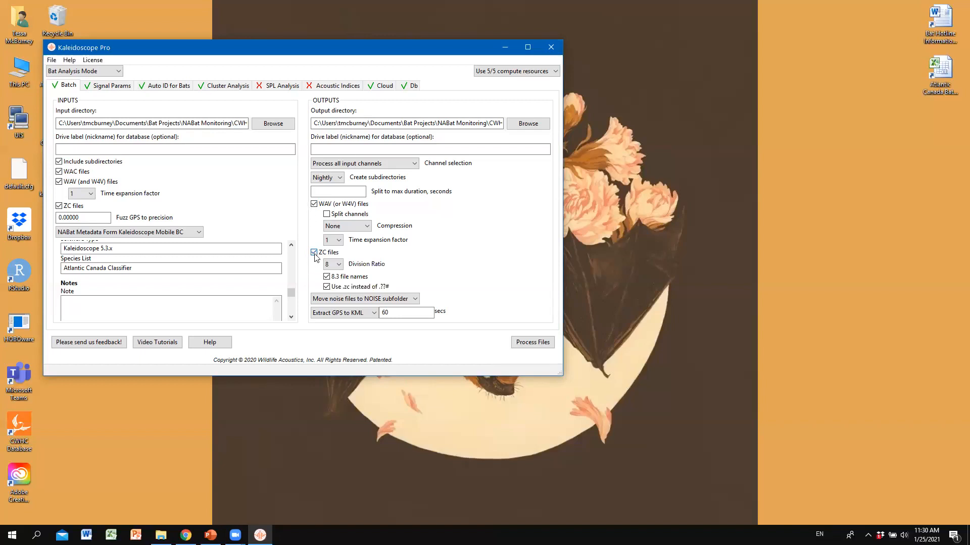
{"action": "left_click", "coordinate": [315, 256]}
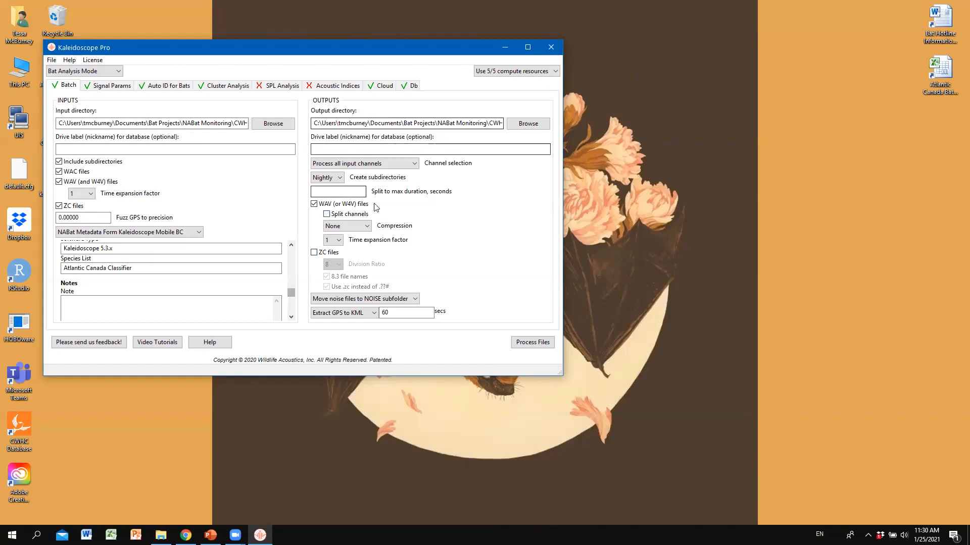
{"action": "key", "text": "alt+Tab"}
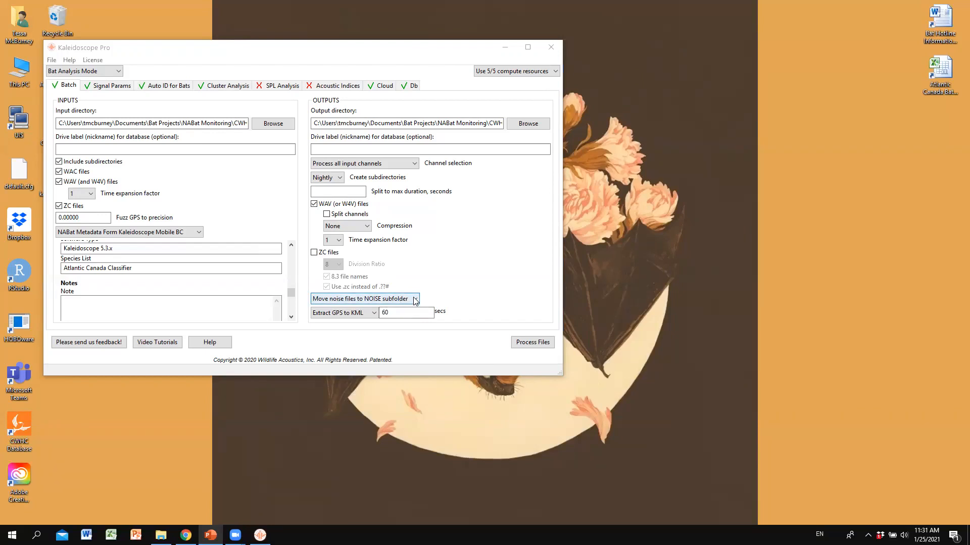
Switch the noise handling to Disable noise filtering and back to Move noise files to NOISE subfolder
{"action": "left_click", "coordinate": [415, 301]}
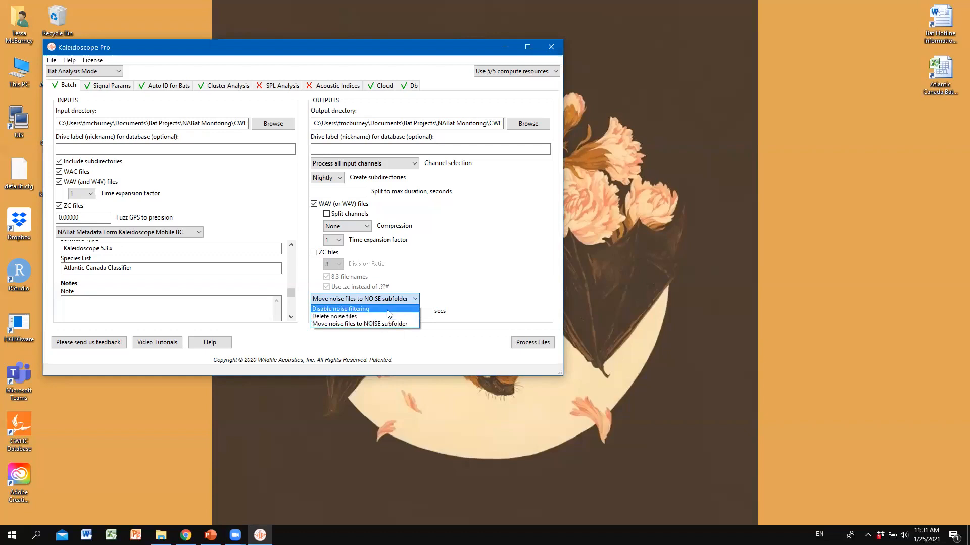
{"action": "left_click", "coordinate": [372, 310]}
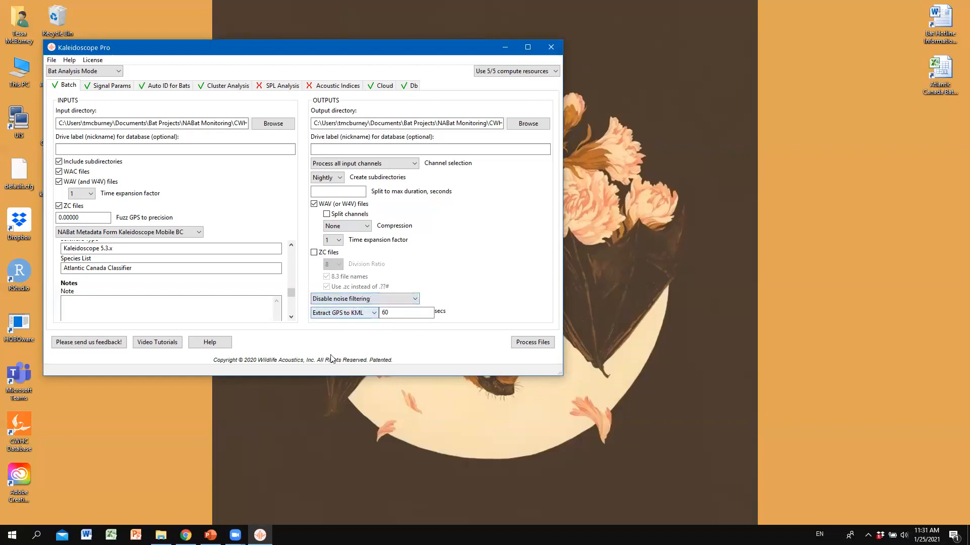
{"action": "left_click", "coordinate": [417, 299]}
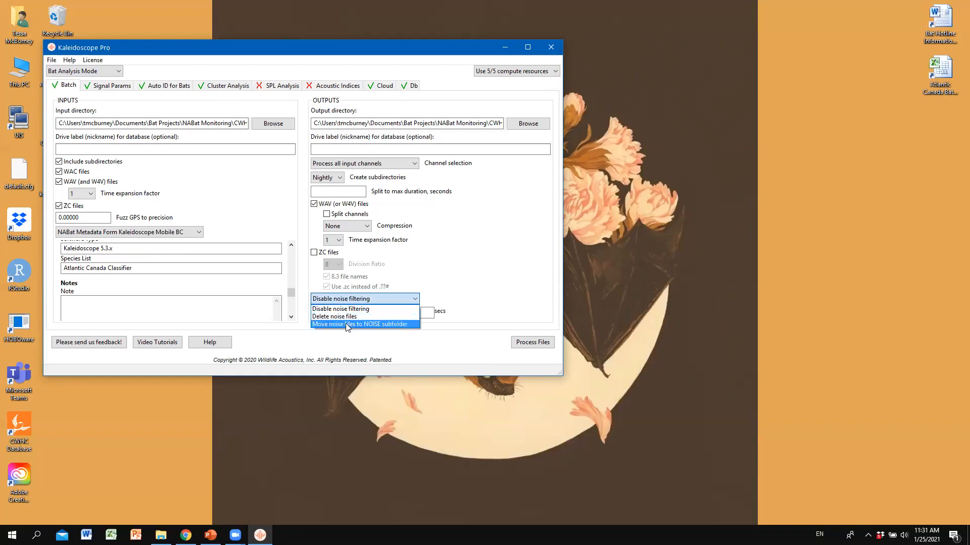
{"action": "left_click", "coordinate": [345, 323]}
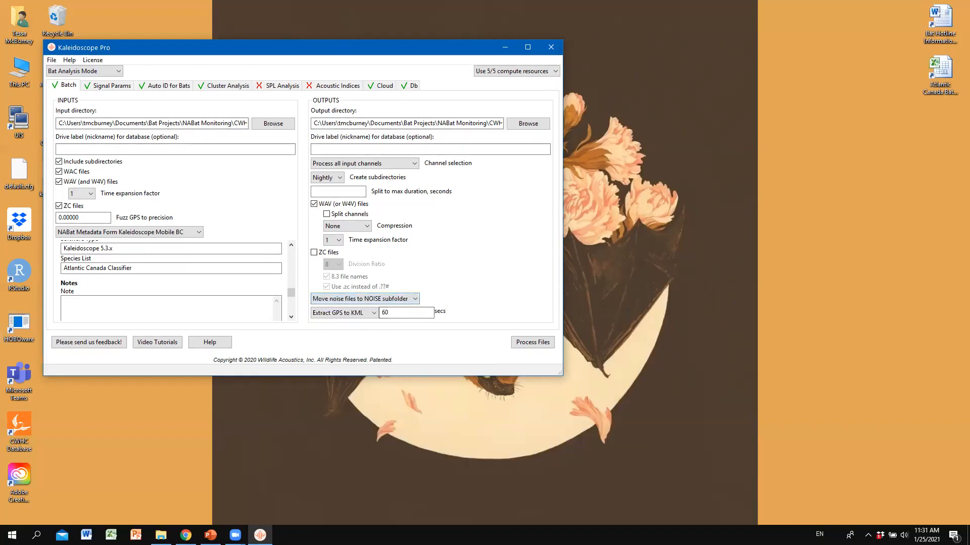
{"action": "key", "text": "alt+Tab"}
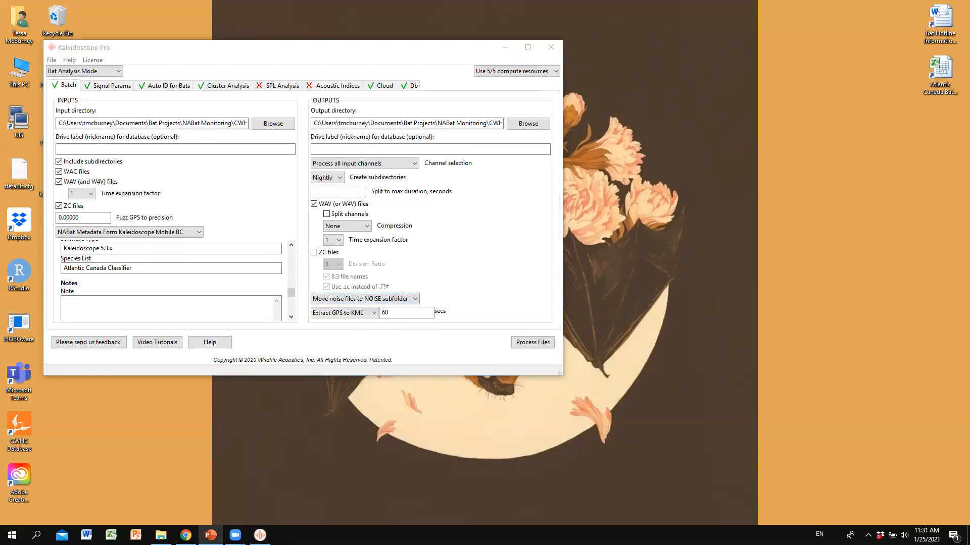
Set the output GPS option to Extract GPS to CSV
{"action": "left_click", "coordinate": [360, 315]}
{"action": "left_click", "coordinate": [360, 315]}
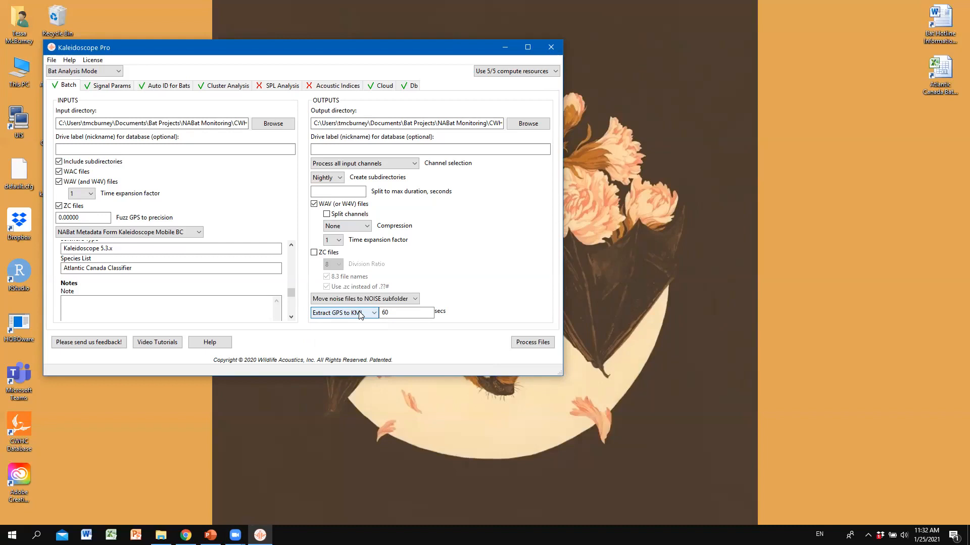
{"action": "left_click", "coordinate": [360, 314]}
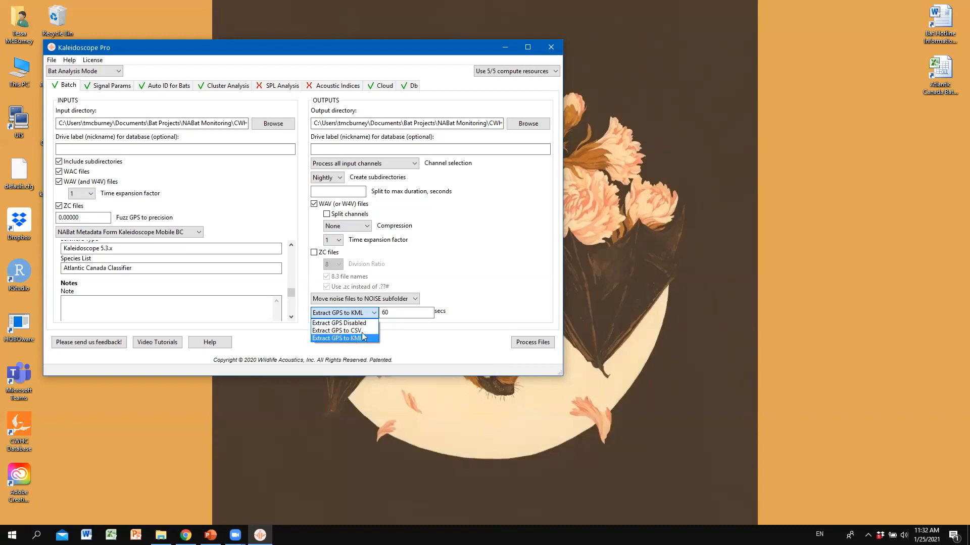
{"action": "left_click", "coordinate": [362, 330]}
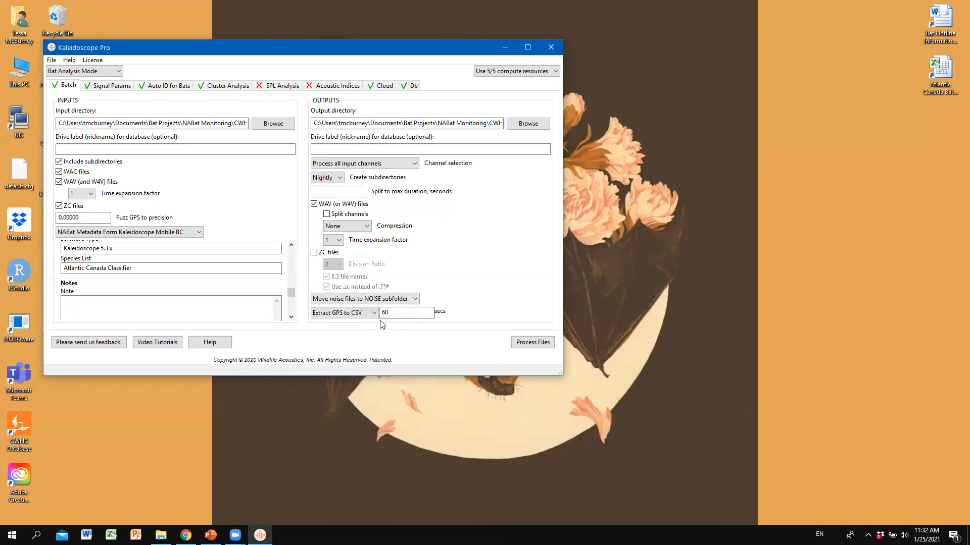
{"action": "left_click", "coordinate": [347, 316]}
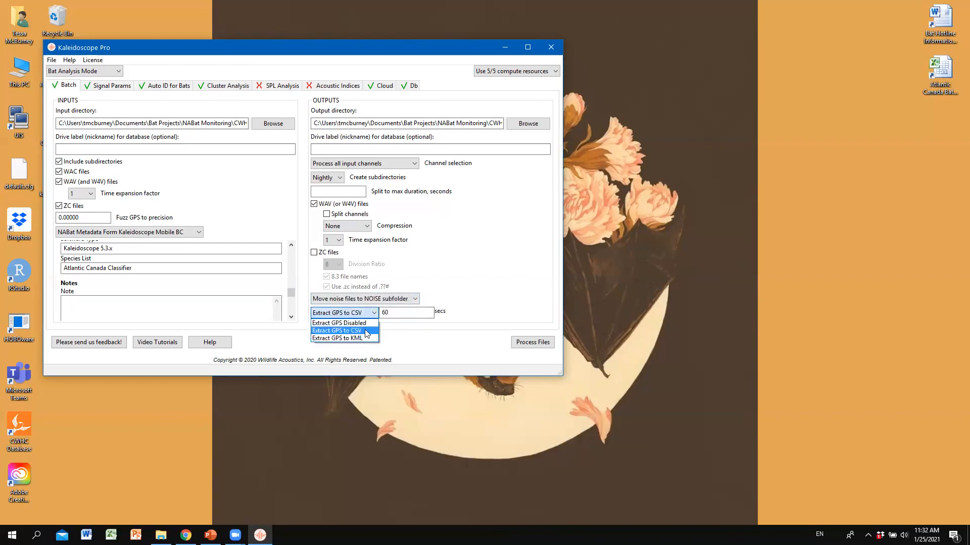
{"action": "left_click", "coordinate": [366, 331]}
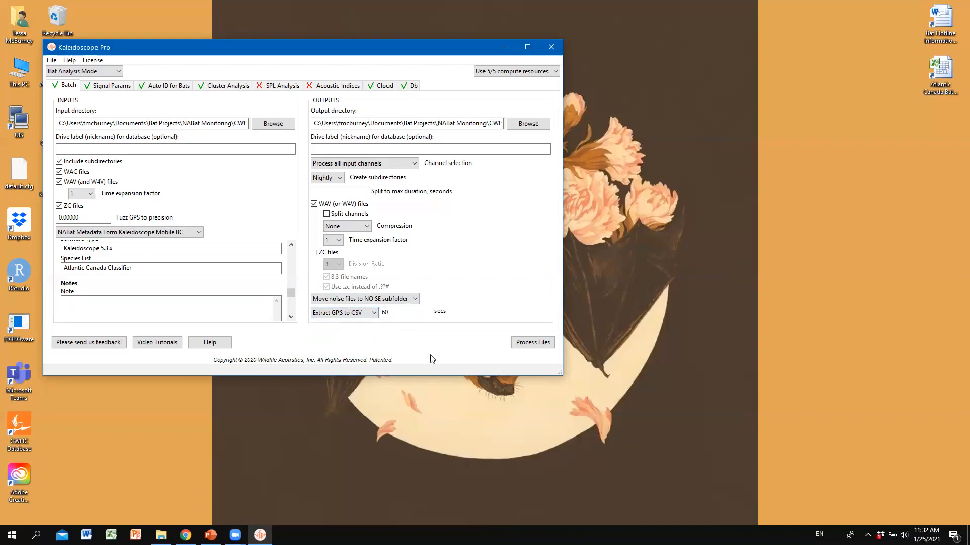
{"action": "left_click", "coordinate": [393, 311]}
{"action": "key", "text": "alt+Tab"}
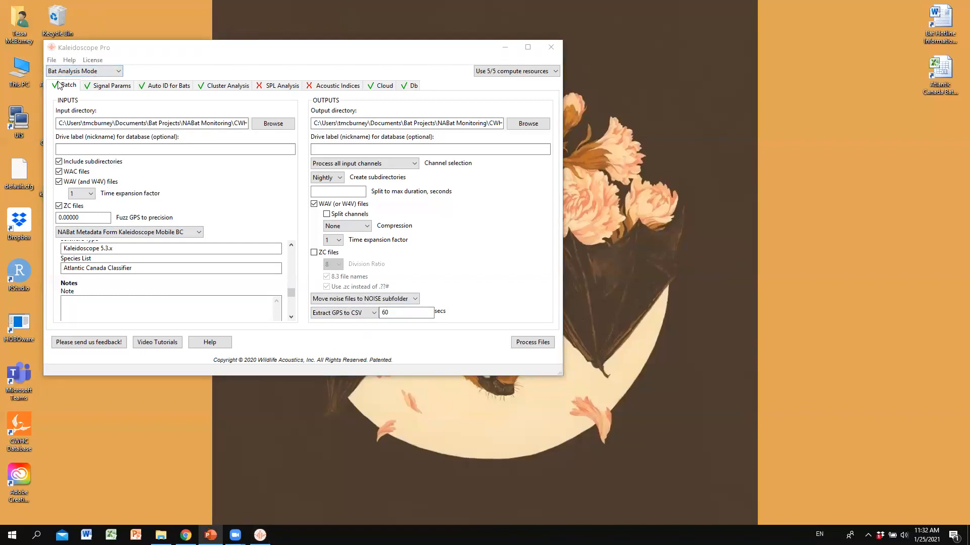
Examine the signal detection parameters, including the frequency range and the minimum number of pulses
{"action": "left_click", "coordinate": [112, 87]}
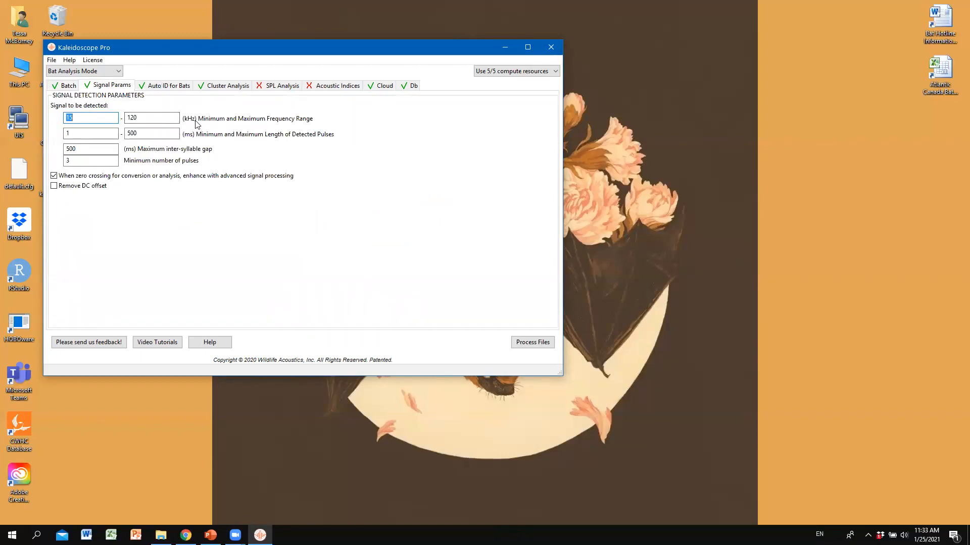
{"action": "left_click", "coordinate": [107, 118]}
{"action": "key", "text": "alt+Tab"}
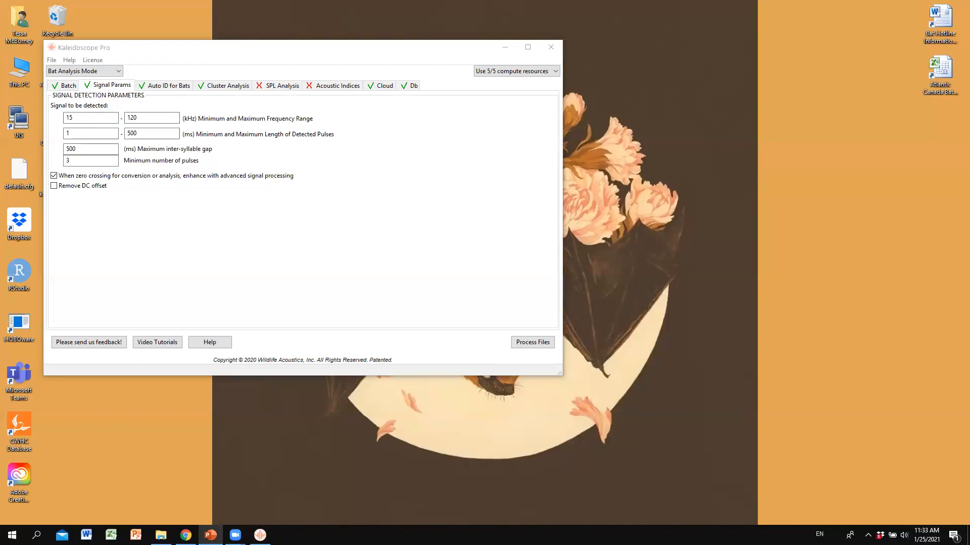
{"action": "left_click", "coordinate": [86, 119]}
{"action": "left_click", "coordinate": [87, 163]}
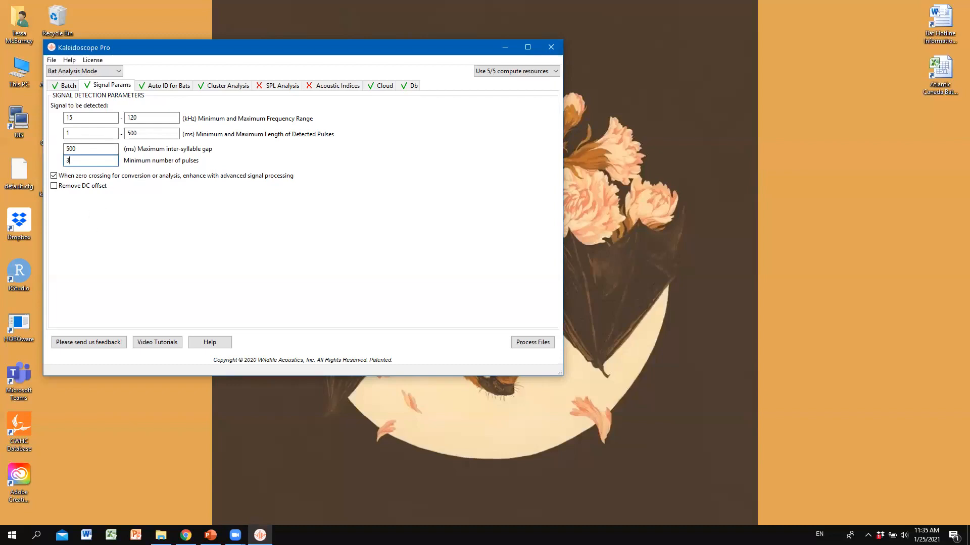
{"action": "key", "text": "alt+Tab"}
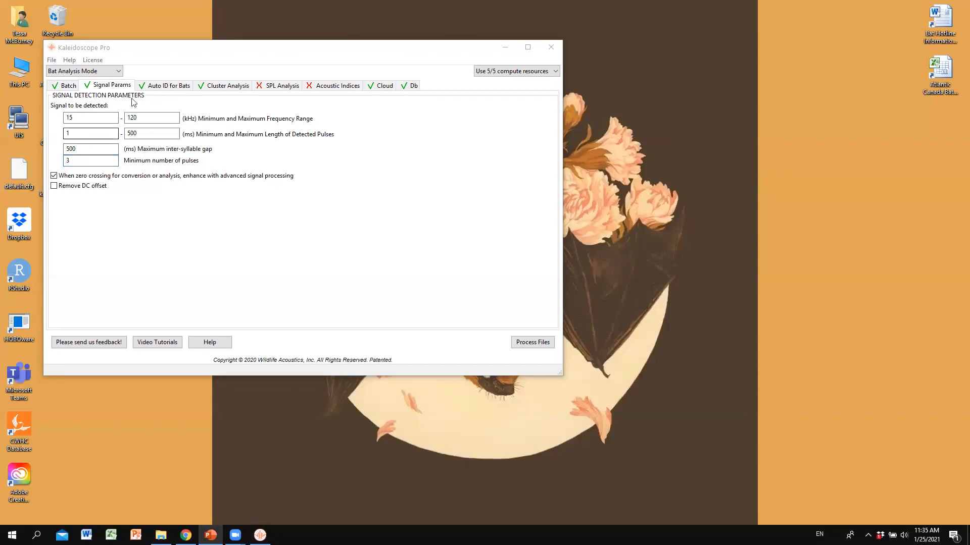
Turn the advanced signal processing enhancement for zero crossing off and back on
{"action": "left_click", "coordinate": [54, 175]}
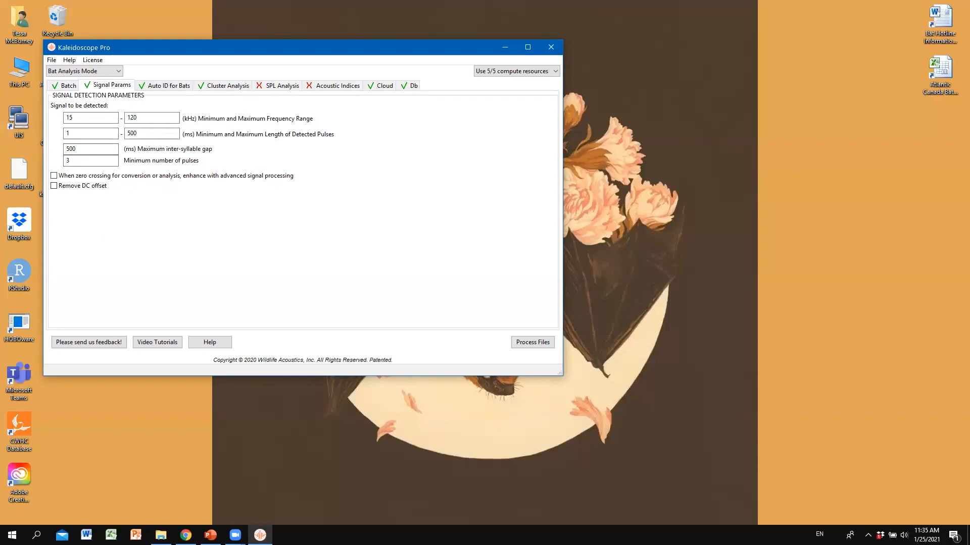
{"action": "key", "text": "alt+Tab"}
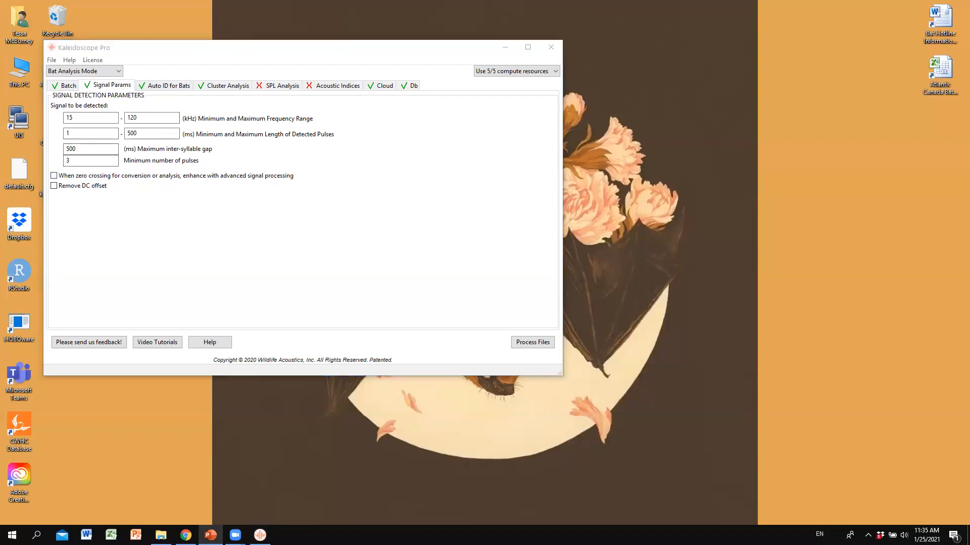
{"action": "left_click", "coordinate": [54, 177]}
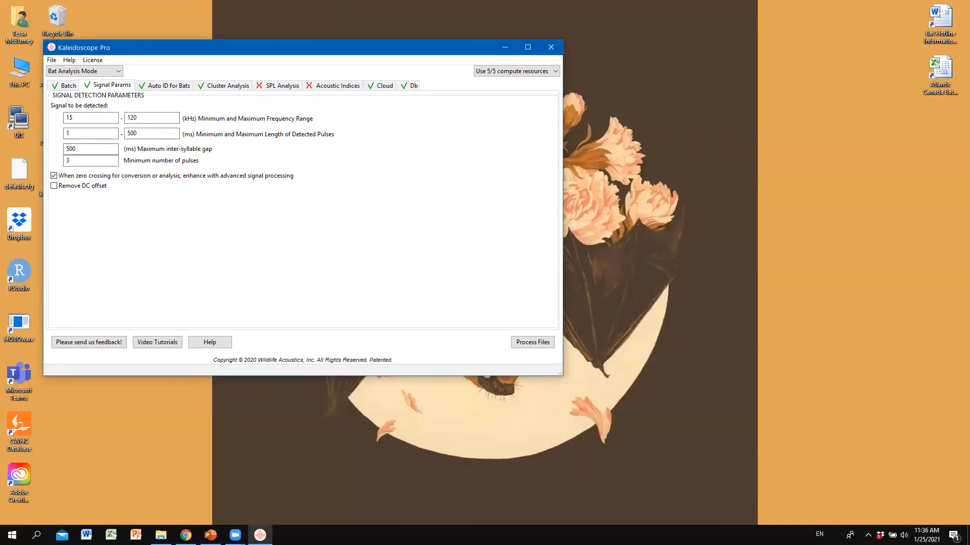
Set the bat auto-ID classifier to Bats of North America 5.2.1 with the +1 More Accurate (Conservative) setting
{"action": "key", "text": "alt+Tab"}
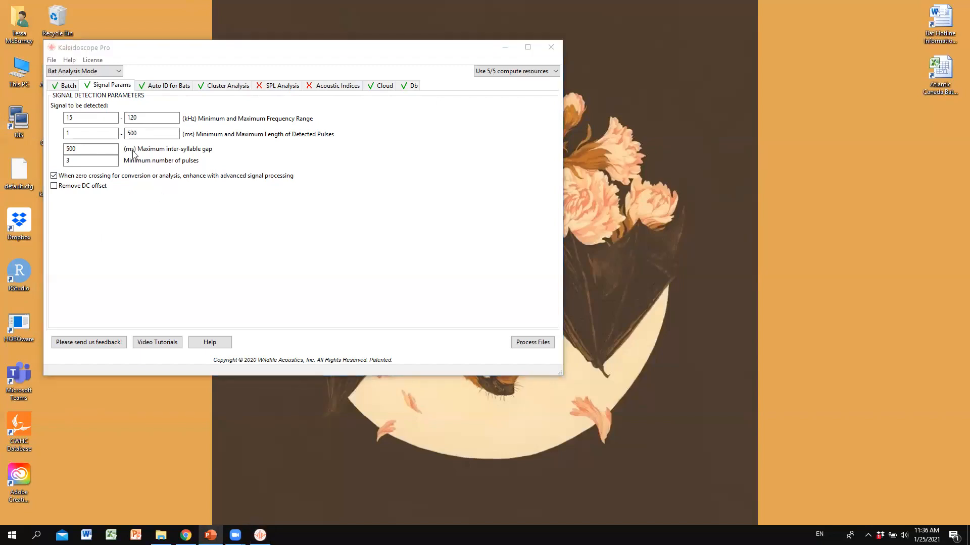
{"action": "left_click", "coordinate": [173, 89]}
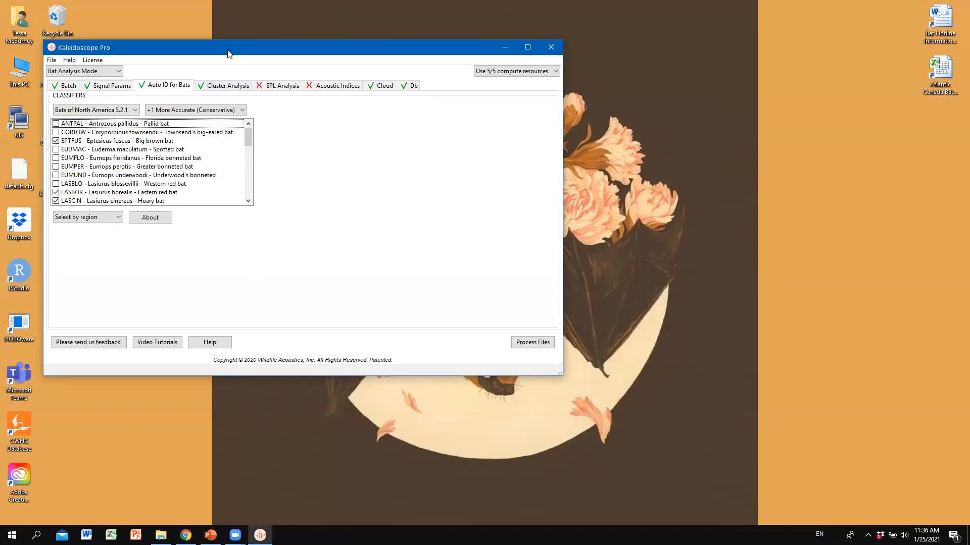
{"action": "left_click", "coordinate": [135, 111]}
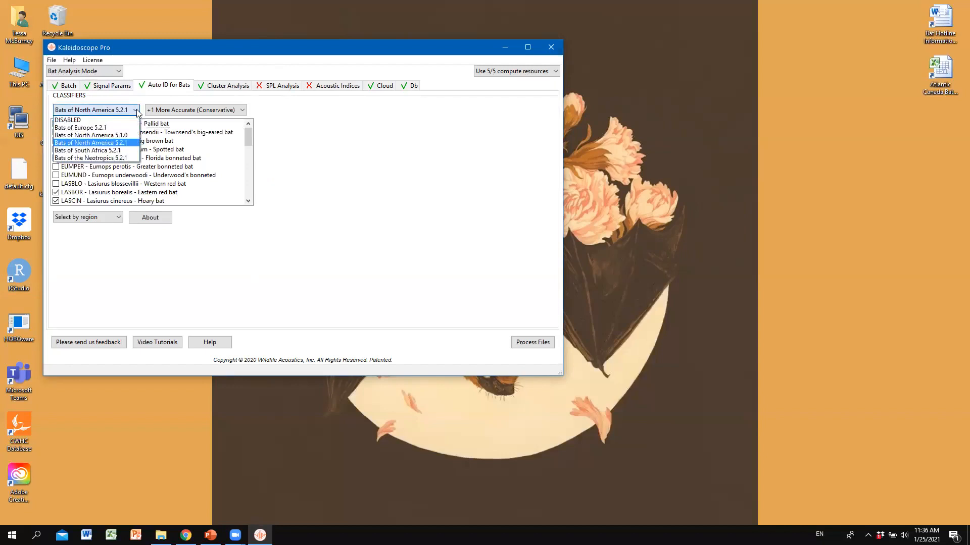
{"action": "left_click", "coordinate": [130, 145]}
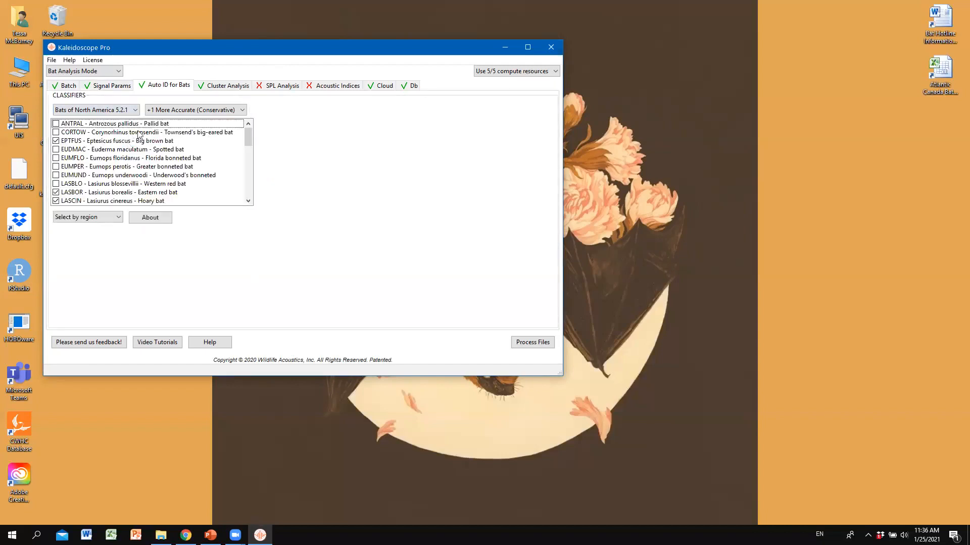
{"action": "left_click", "coordinate": [243, 110]}
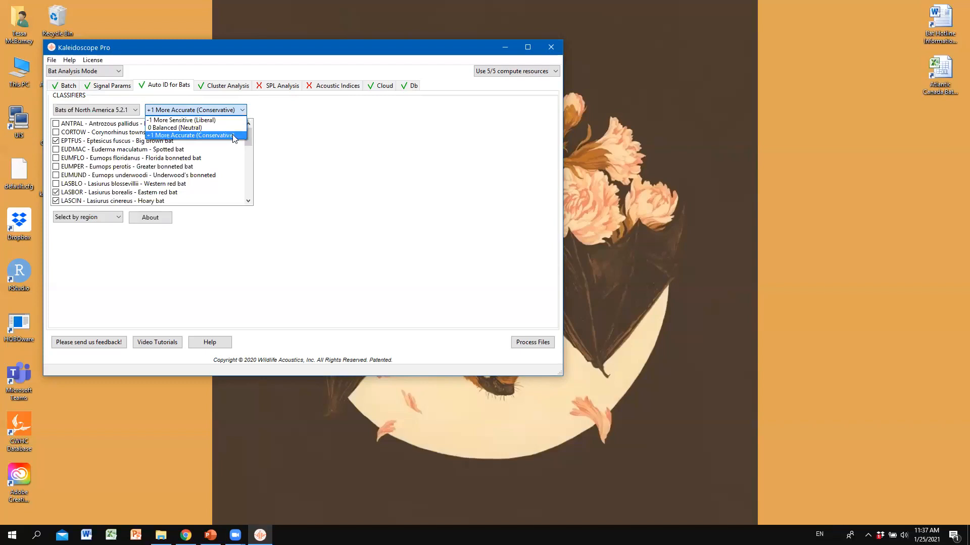
{"action": "left_click", "coordinate": [182, 135]}
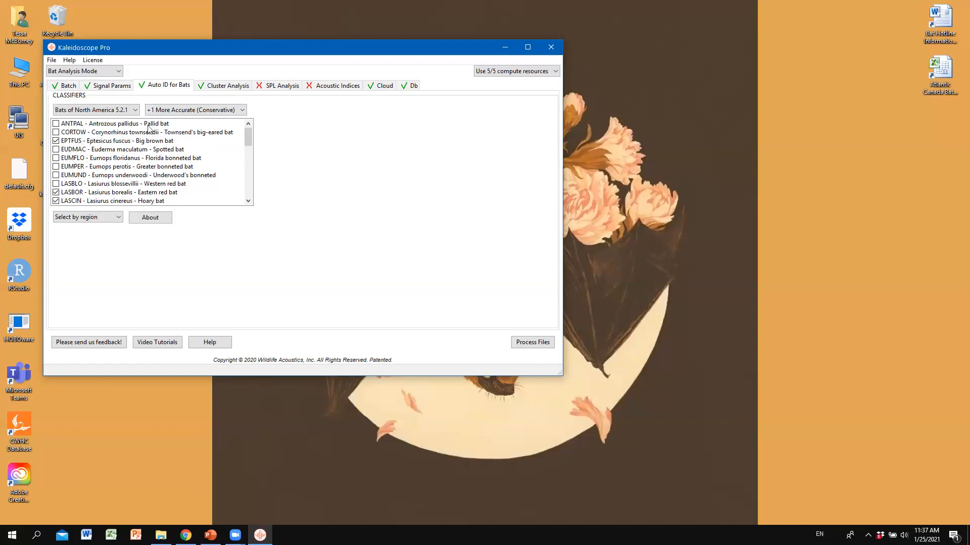
Examine the classifier's full species list to check which bat species are selected for auto-identification
{"action": "left_click", "coordinate": [56, 141]}
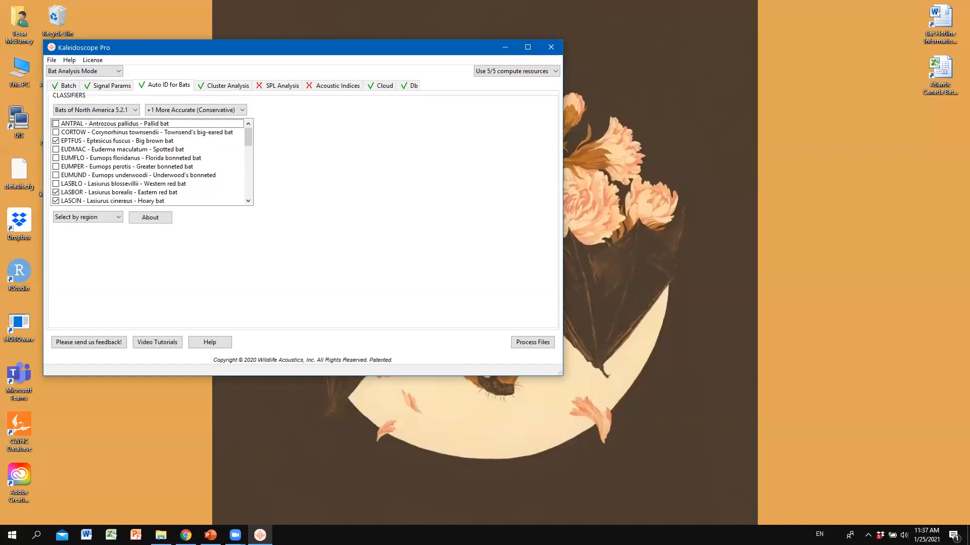
{"action": "left_click", "coordinate": [56, 133]}
{"action": "left_click", "coordinate": [248, 200]}
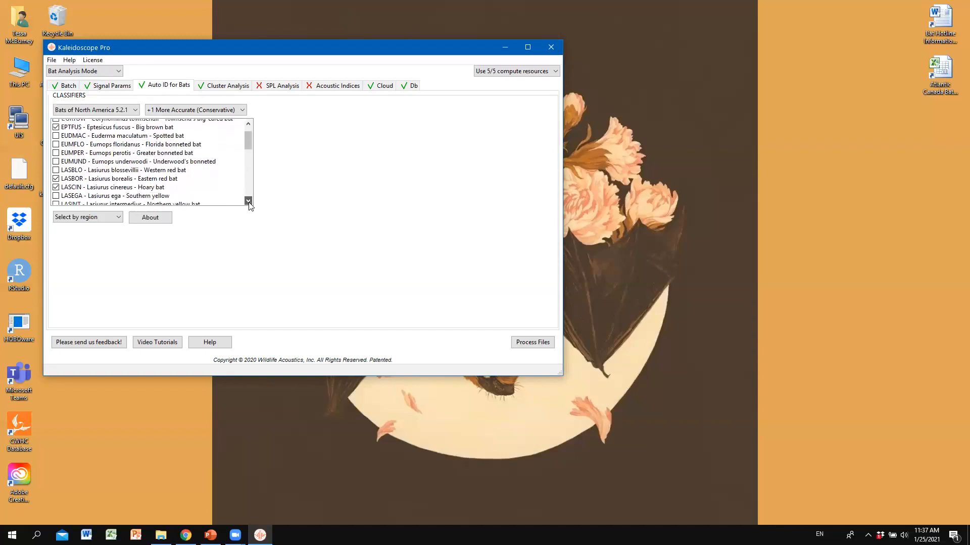
{"action": "left_click", "coordinate": [249, 202]}
{"action": "left_click", "coordinate": [248, 202]}
{"action": "left_click", "coordinate": [248, 202]}
{"action": "left_click", "coordinate": [248, 202]}
{"action": "left_click", "coordinate": [249, 202]}
{"action": "left_click", "coordinate": [248, 202]}
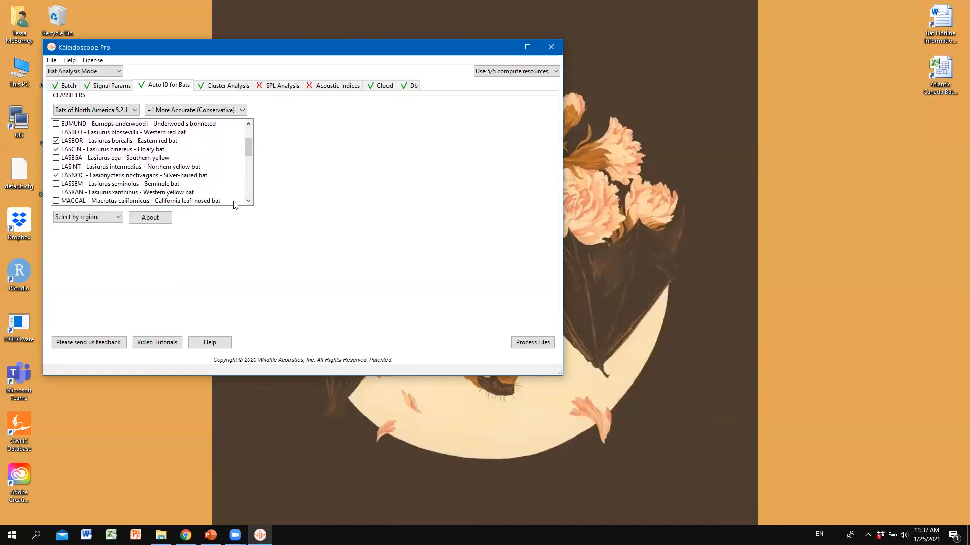
{"action": "left_click", "coordinate": [249, 201]}
{"action": "left_click", "coordinate": [248, 201]}
{"action": "left_click", "coordinate": [249, 201]}
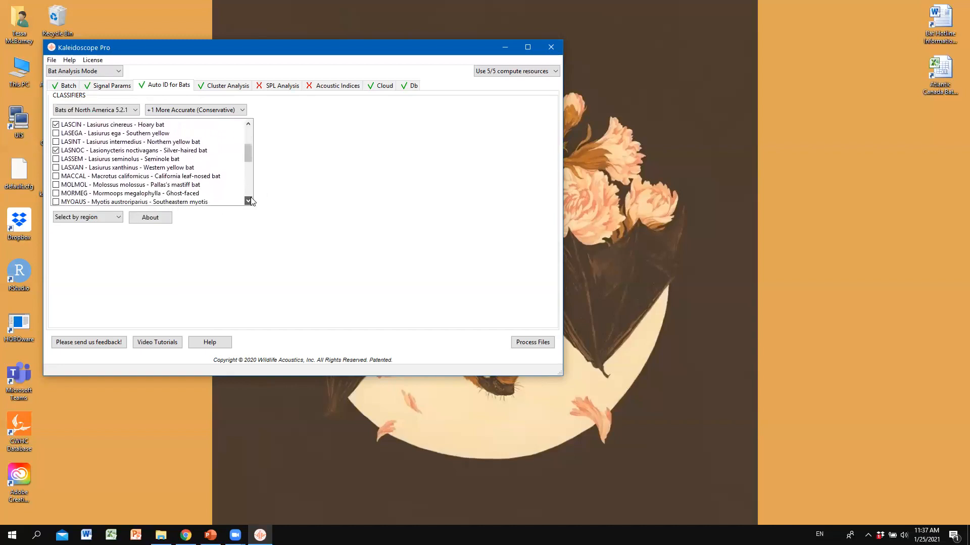
{"action": "left_click", "coordinate": [248, 201]}
{"action": "left_click", "coordinate": [248, 201]}
{"action": "left_click", "coordinate": [248, 201]}
{"action": "left_click", "coordinate": [249, 201]}
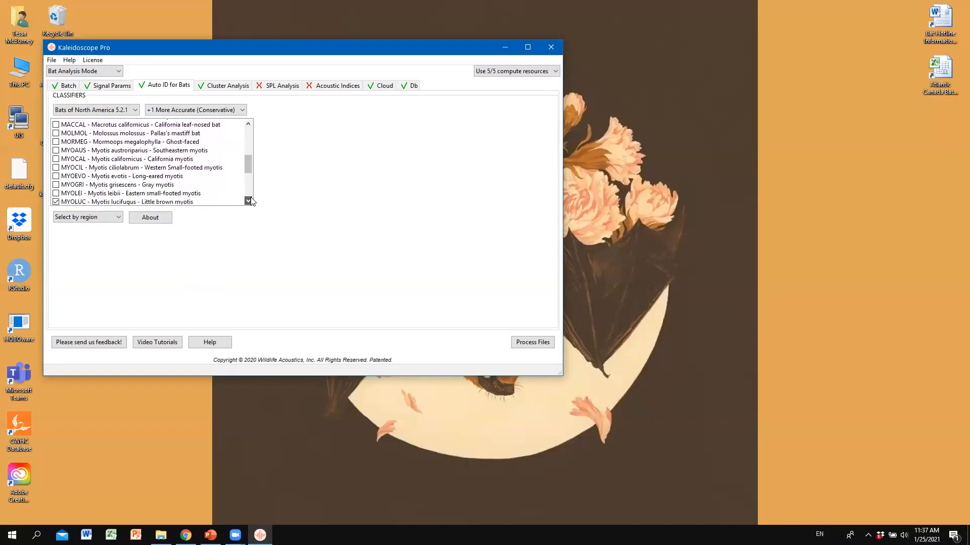
{"action": "left_click", "coordinate": [249, 201]}
{"action": "left_click", "coordinate": [248, 201]}
{"action": "left_click", "coordinate": [248, 200]}
{"action": "left_click", "coordinate": [248, 201]}
{"action": "scroll", "coordinate": [111, 169], "scroll_direction": "down", "scroll_amount": 1}
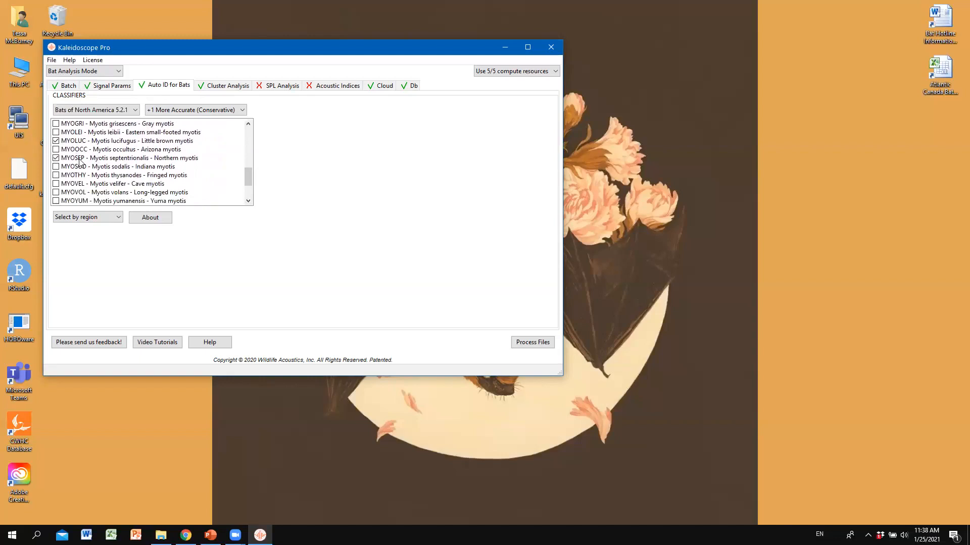
{"action": "scroll", "coordinate": [79, 162], "scroll_direction": "down", "scroll_amount": 2}
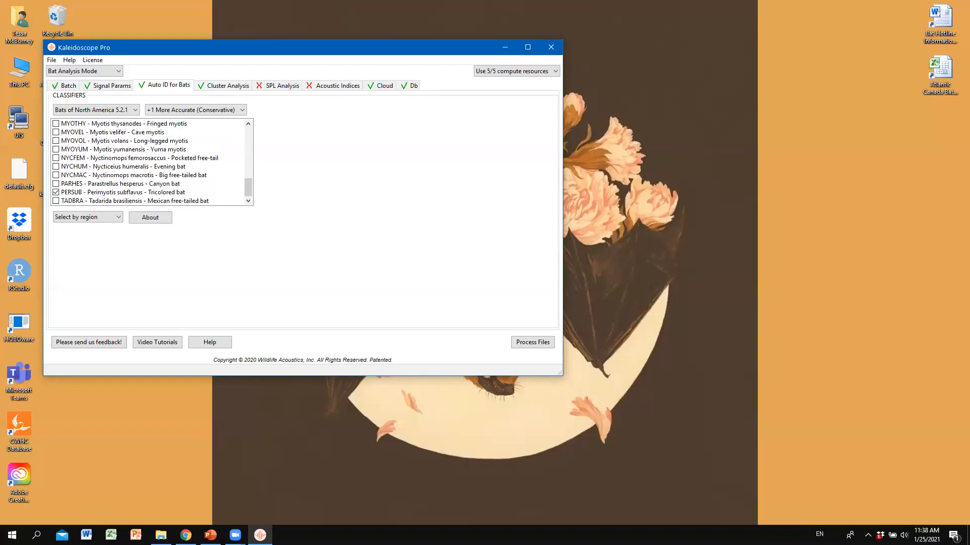
Return to the batch settings and start processing the files, accepting the recommended-parameters warning
{"action": "key", "text": "alt+Tab"}
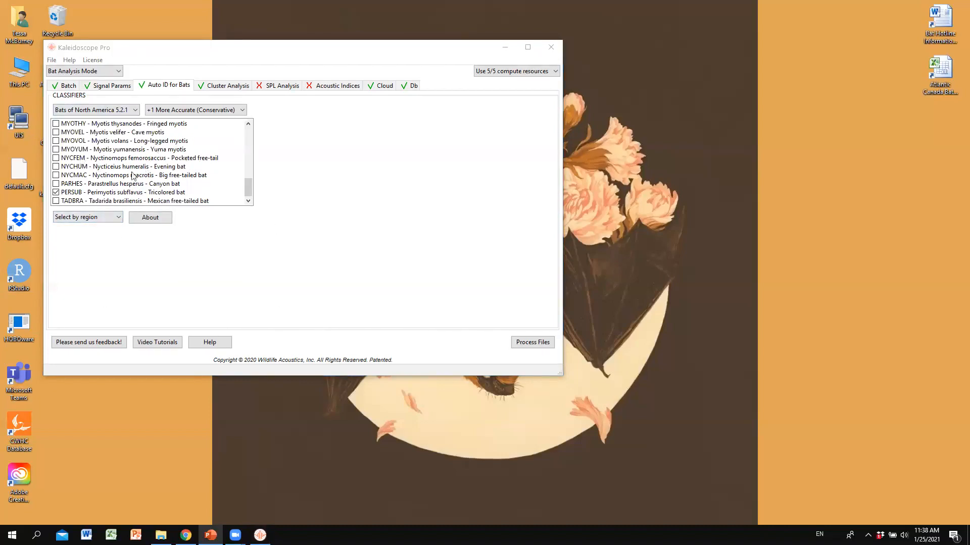
{"action": "left_click", "coordinate": [66, 86]}
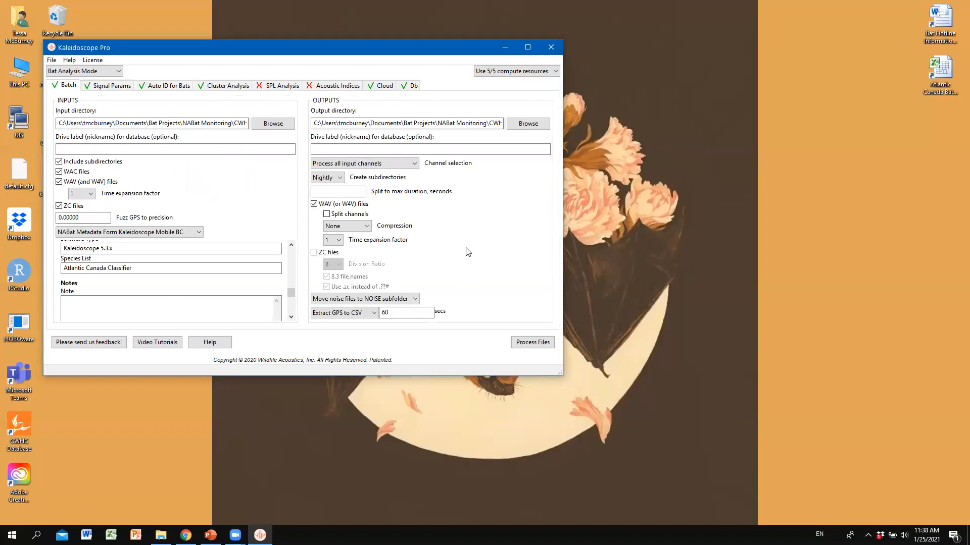
{"action": "key", "text": "alt+Tab"}
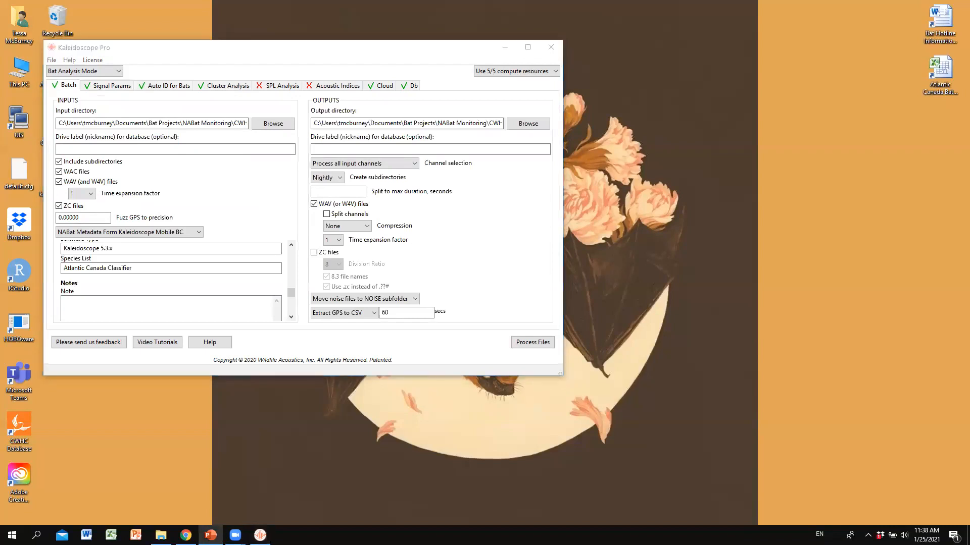
{"action": "left_click", "coordinate": [533, 344]}
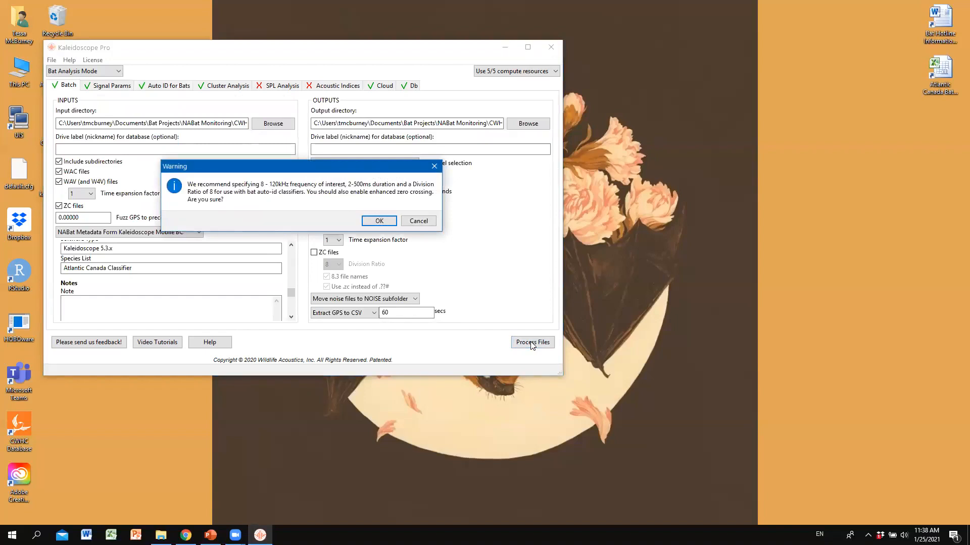
{"action": "left_click", "coordinate": [379, 222]}
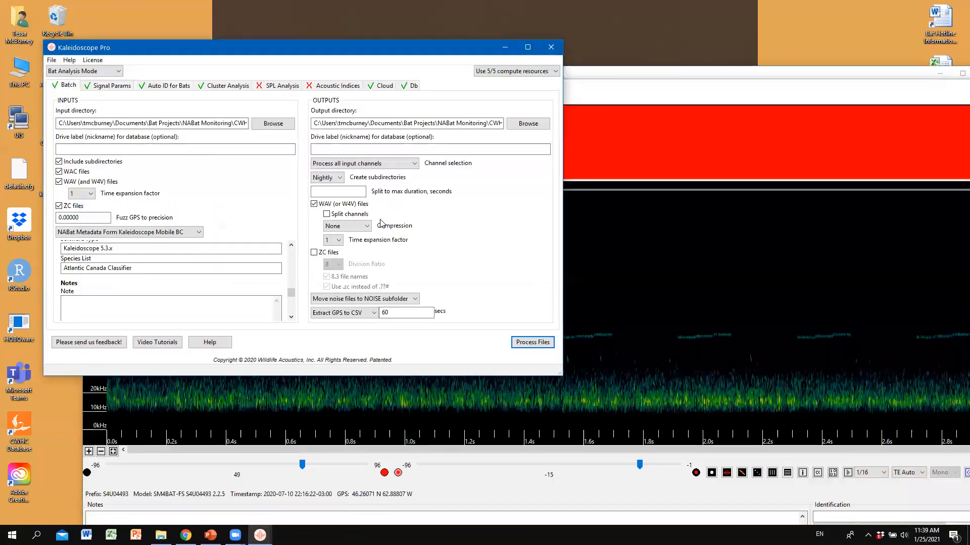
Maximize the spectrogram viewer and bring the id.csv results table in front of it
{"action": "key", "text": "alt+Tab"}
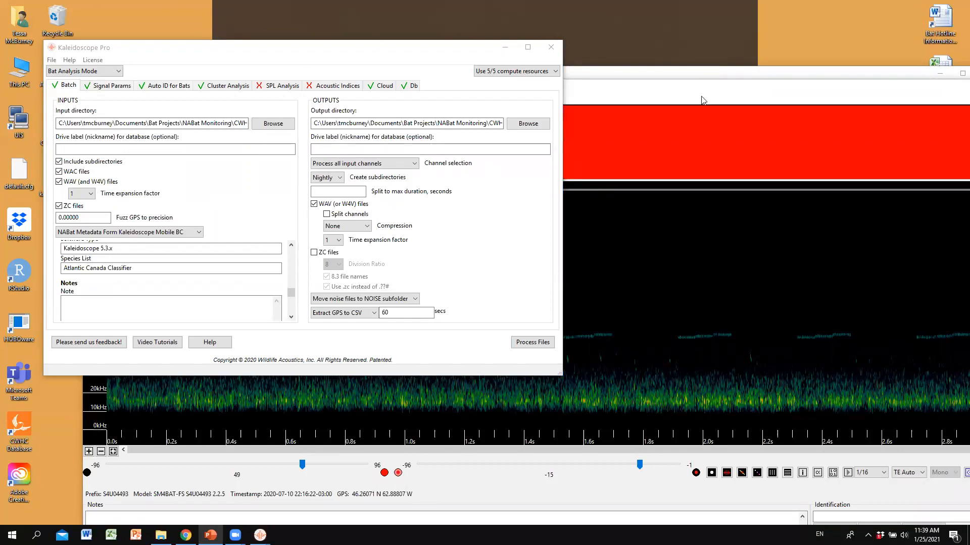
{"action": "key", "text": "alt+Tab"}
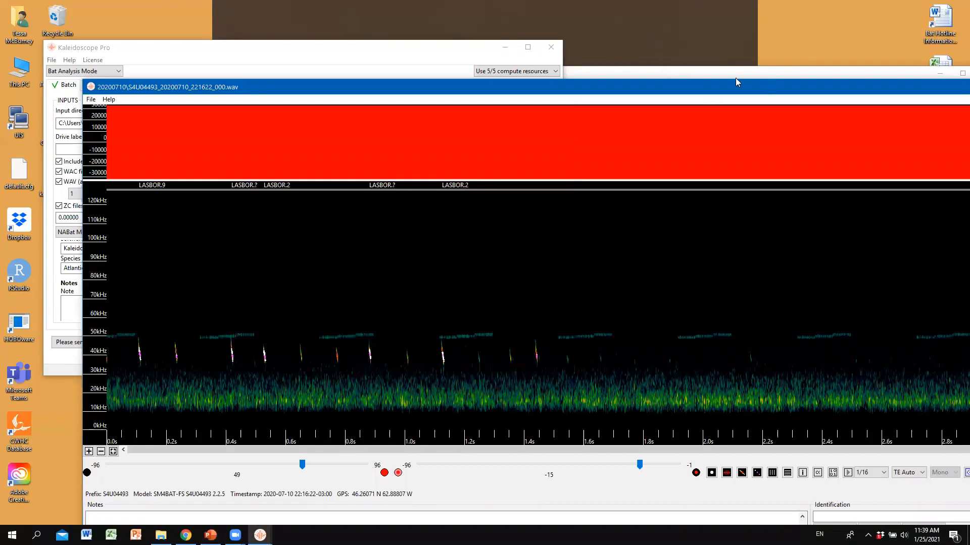
{"action": "left_click_drag", "start_coordinate": [735, 78], "coordinate": [637, 29]}
{"action": "left_click", "coordinate": [918, 37]}
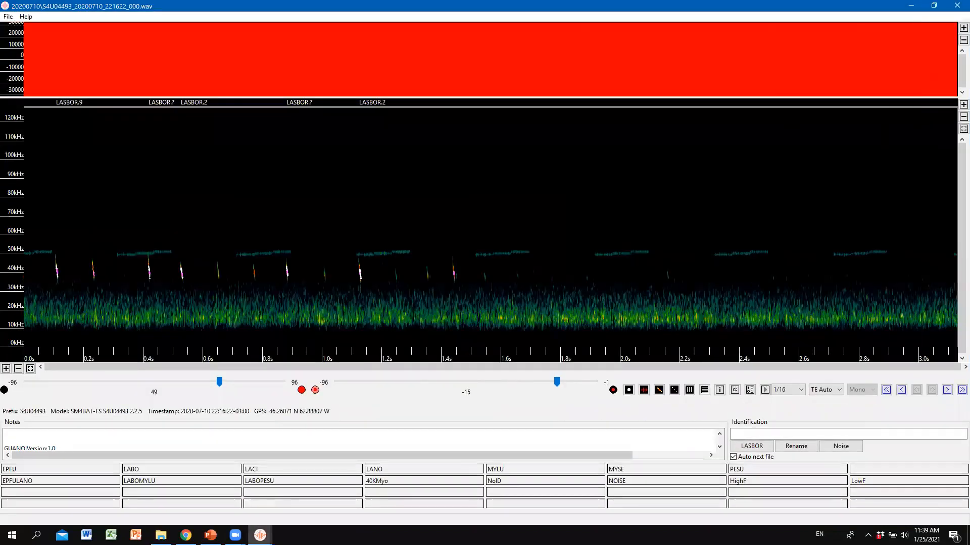
{"action": "mouse_move", "coordinate": [260, 534]}
{"action": "left_click", "coordinate": [269, 467]}
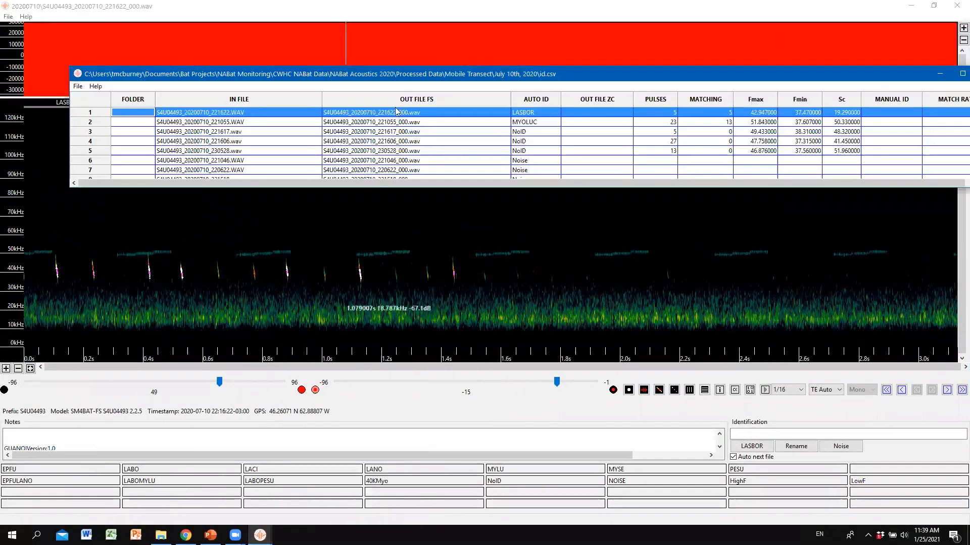
Switch to File Explorer and open the July 10th, 2020 folder under Processed Data, Mobile Transect
{"action": "left_click", "coordinate": [161, 535]}
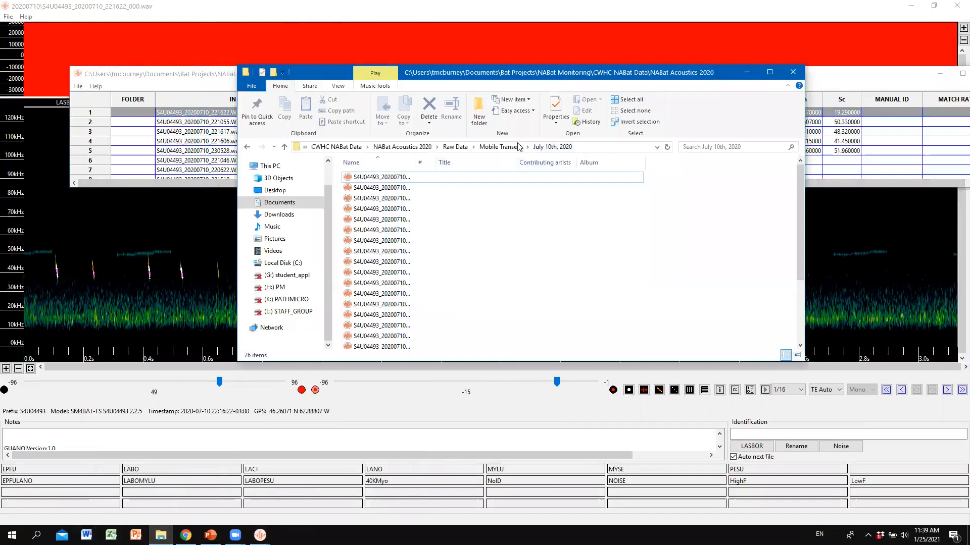
{"action": "left_click", "coordinate": [399, 147]}
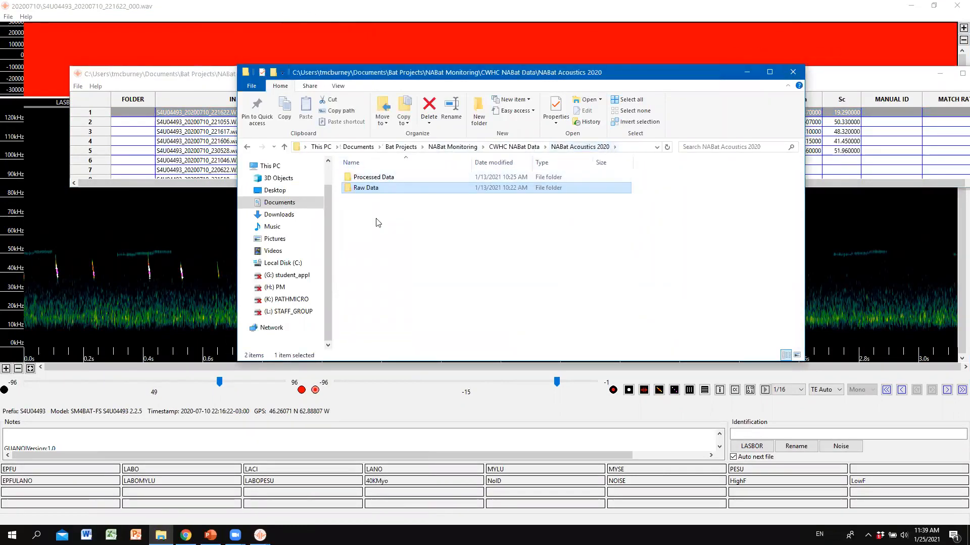
{"action": "double_click", "coordinate": [376, 180]}
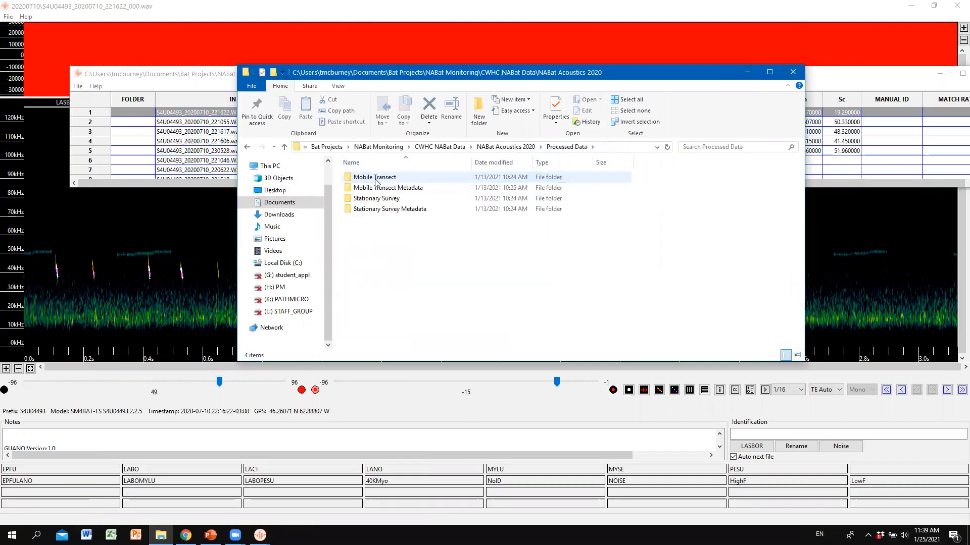
{"action": "double_click", "coordinate": [375, 178]}
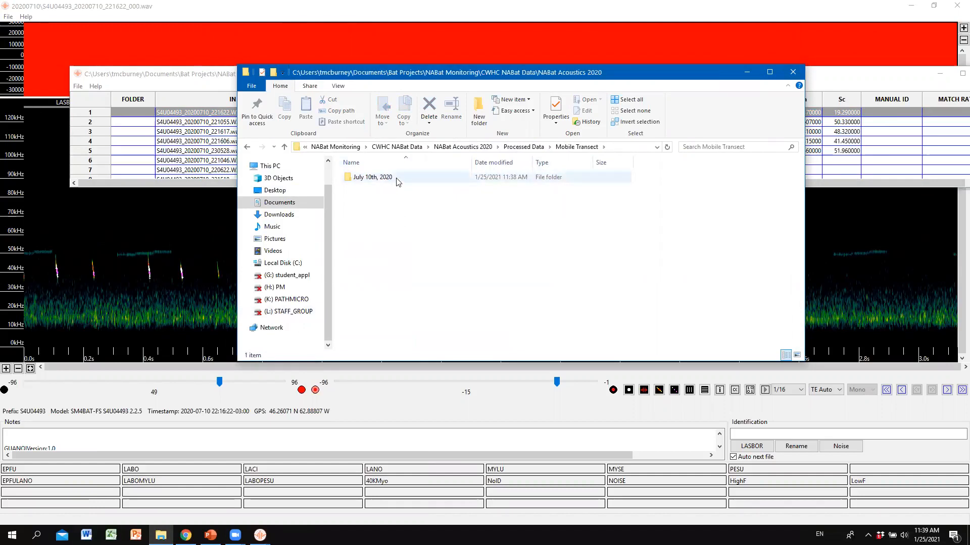
{"action": "double_click", "coordinate": [385, 178]}
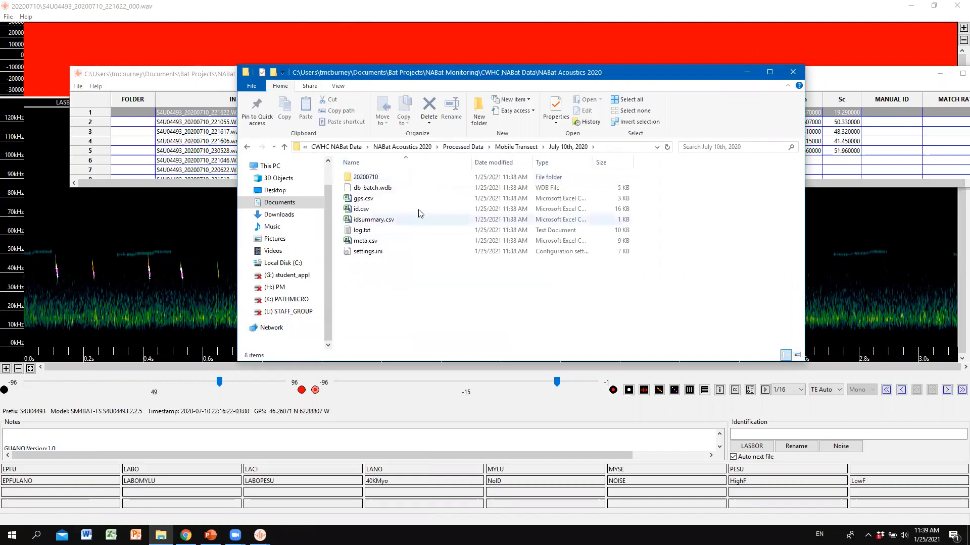
Inspect the recordings in the 20200710 output folder and its NOISE subfolder
{"action": "double_click", "coordinate": [373, 176]}
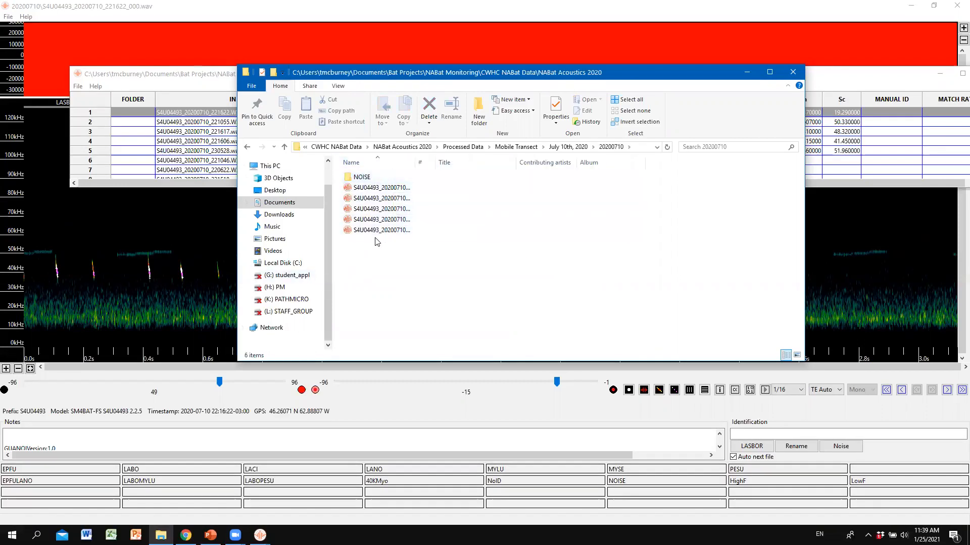
{"action": "double_click", "coordinate": [373, 178]}
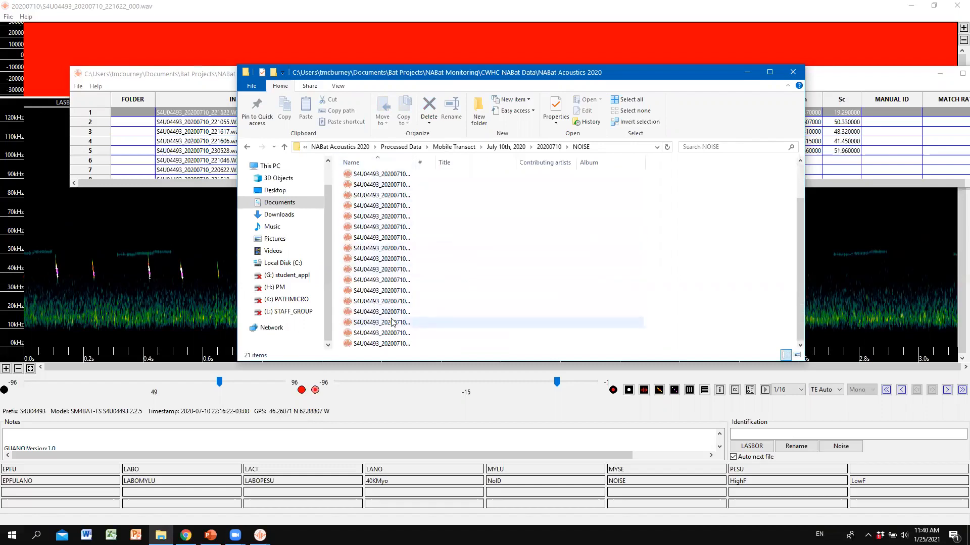
{"action": "scroll", "coordinate": [424, 192], "scroll_direction": "up", "scroll_amount": 2}
{"action": "scroll", "coordinate": [419, 197], "scroll_direction": "down", "scroll_amount": 2}
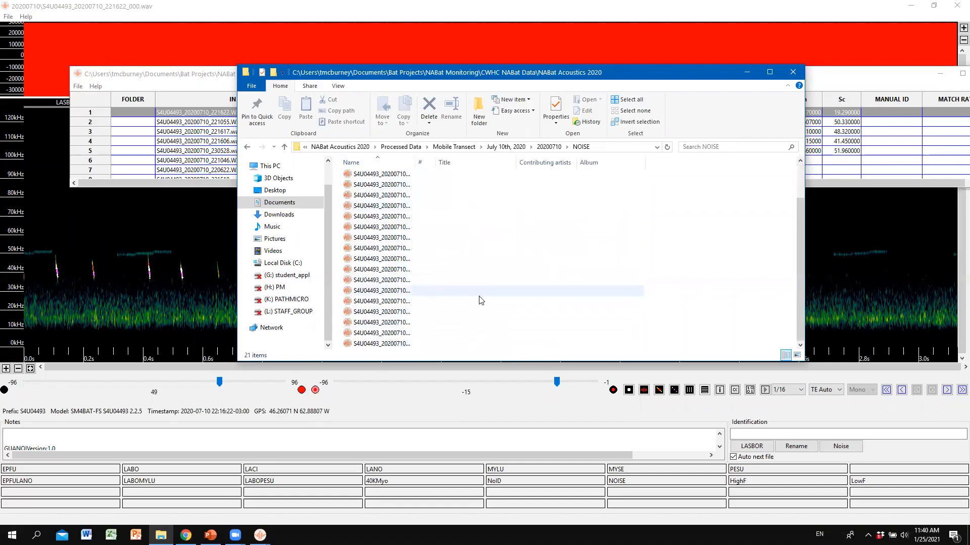
{"action": "scroll", "coordinate": [442, 303], "scroll_direction": "up", "scroll_amount": 2}
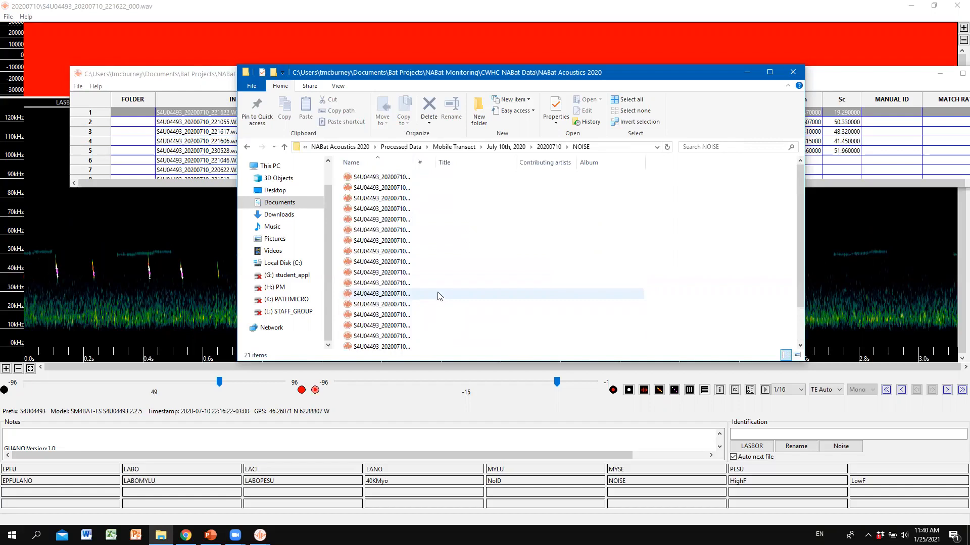
{"action": "left_click", "coordinate": [549, 147]}
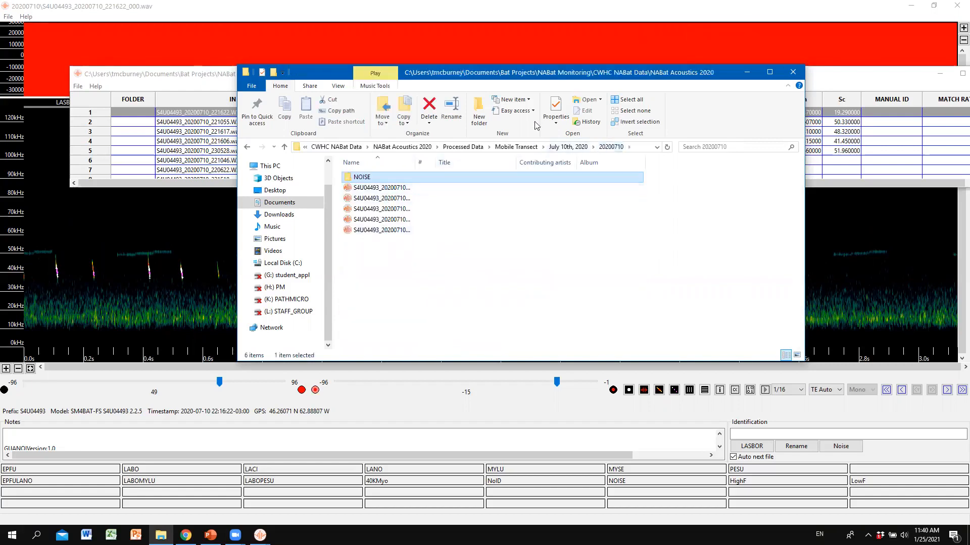
Go back to the processed July 10th, 2020 folder and point out the log.txt and settings.ini files
{"action": "left_click", "coordinate": [563, 148]}
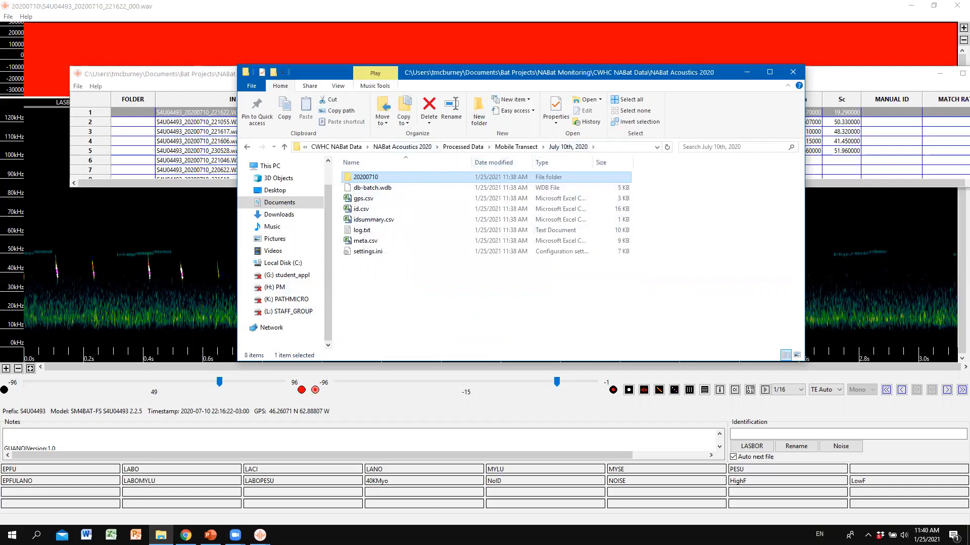
{"action": "left_click", "coordinate": [366, 231]}
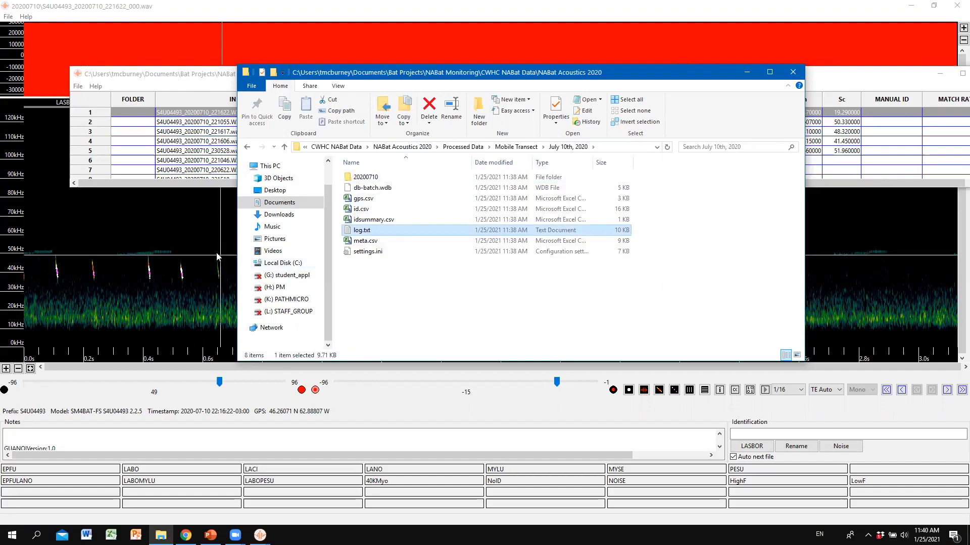
{"action": "left_click", "coordinate": [387, 255]}
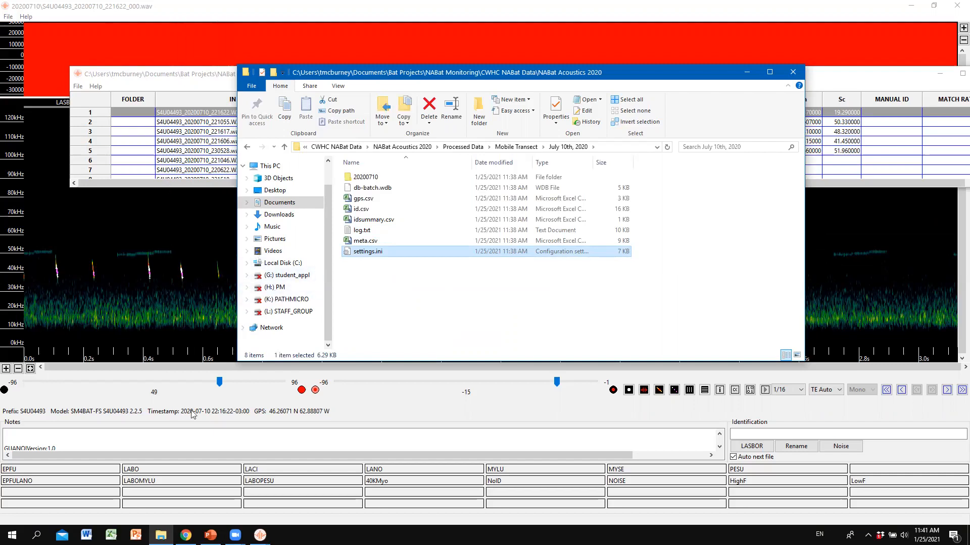
Switch to Kaleidoscope Pro and open the chooser for loading a saved .ini settings file
{"action": "mouse_move", "coordinate": [260, 536]}
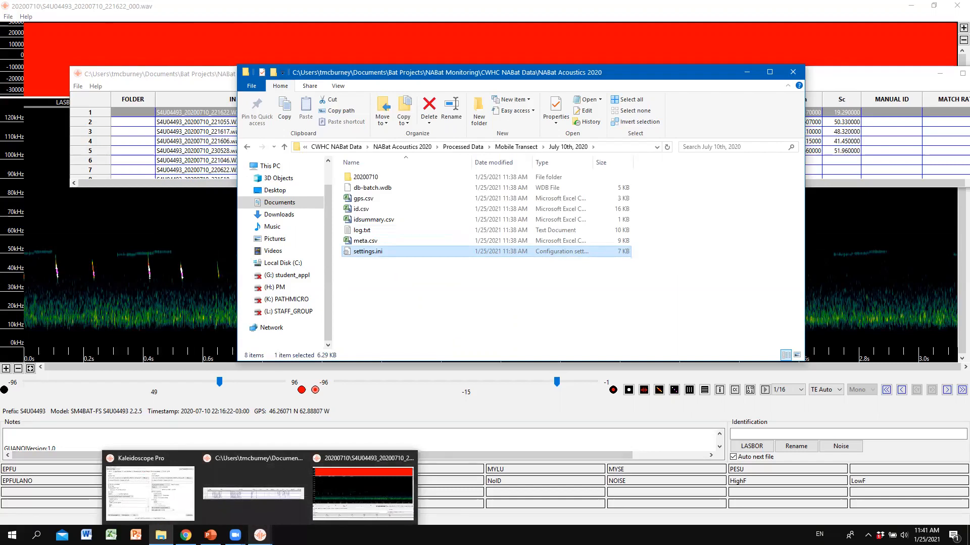
{"action": "left_click", "coordinate": [186, 477]}
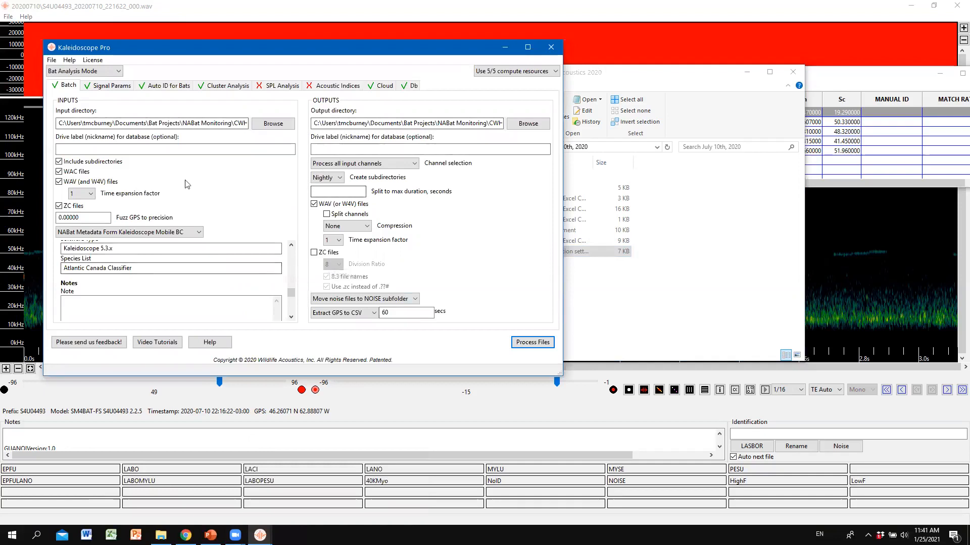
{"action": "left_click", "coordinate": [53, 60]}
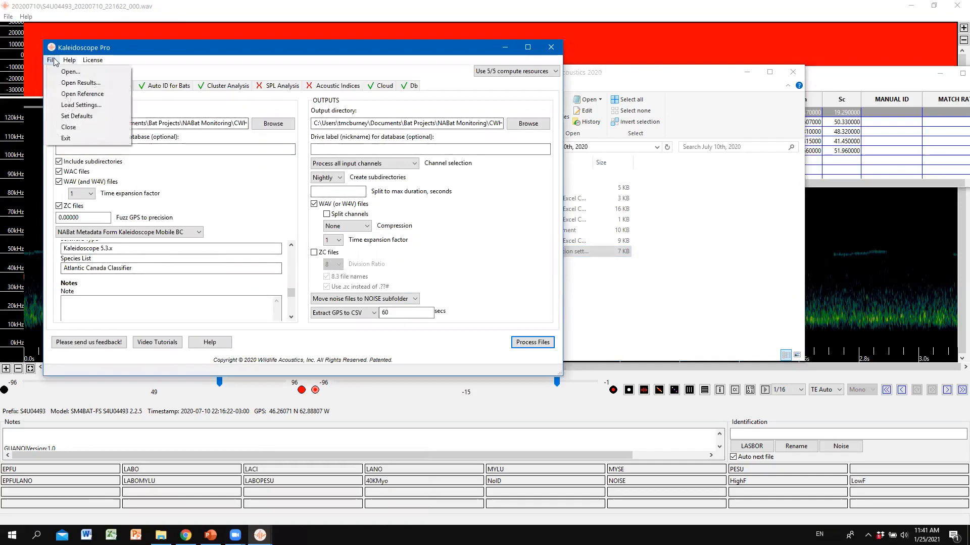
{"action": "left_click", "coordinate": [79, 105]}
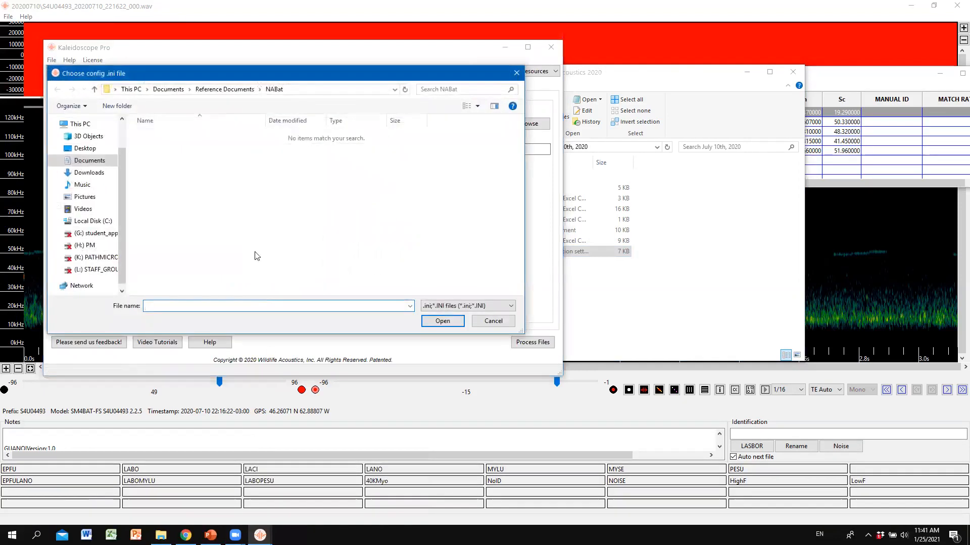
Browse to the processed Mobile Transect folder for July 10th, 2020, select its settings.ini file, and cancel loading it
{"action": "left_click", "coordinate": [101, 161]}
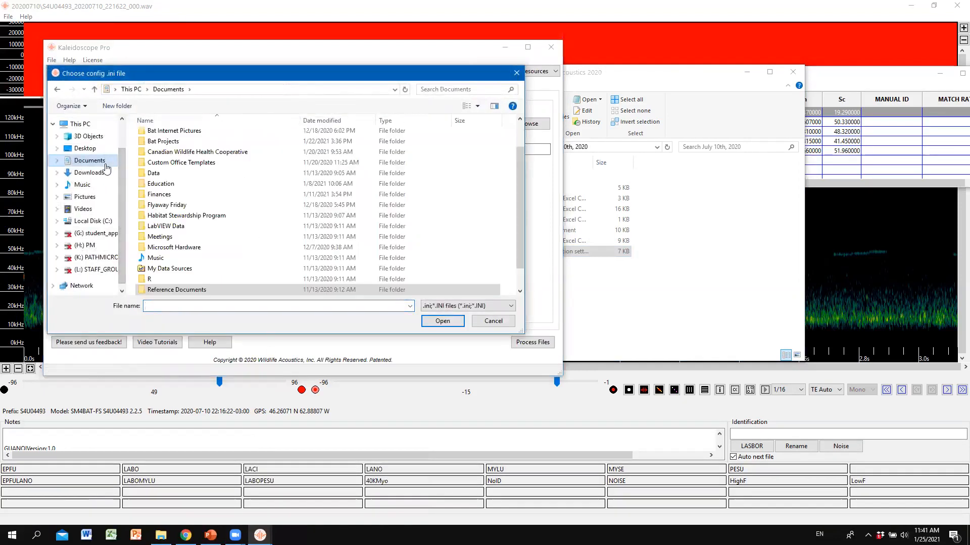
{"action": "double_click", "coordinate": [215, 216]}
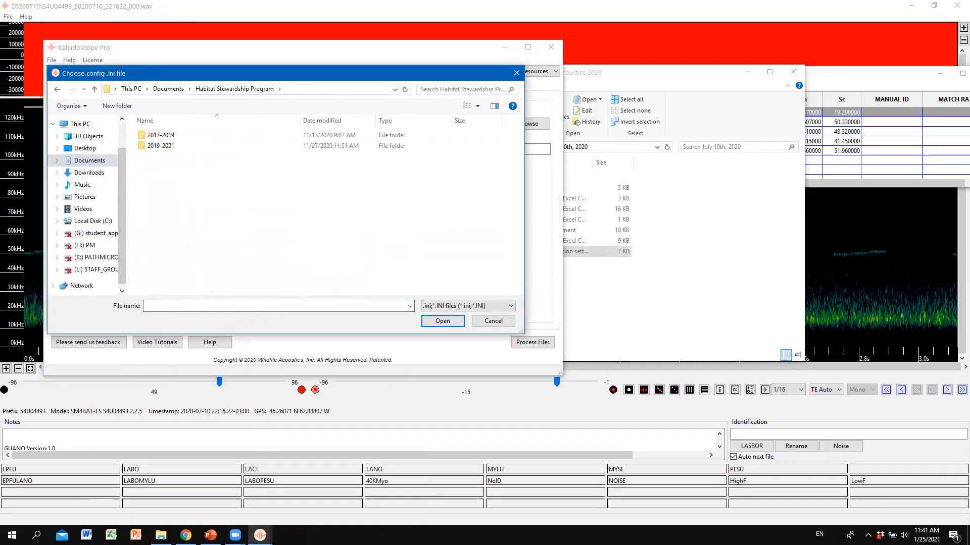
{"action": "left_click", "coordinate": [58, 91]}
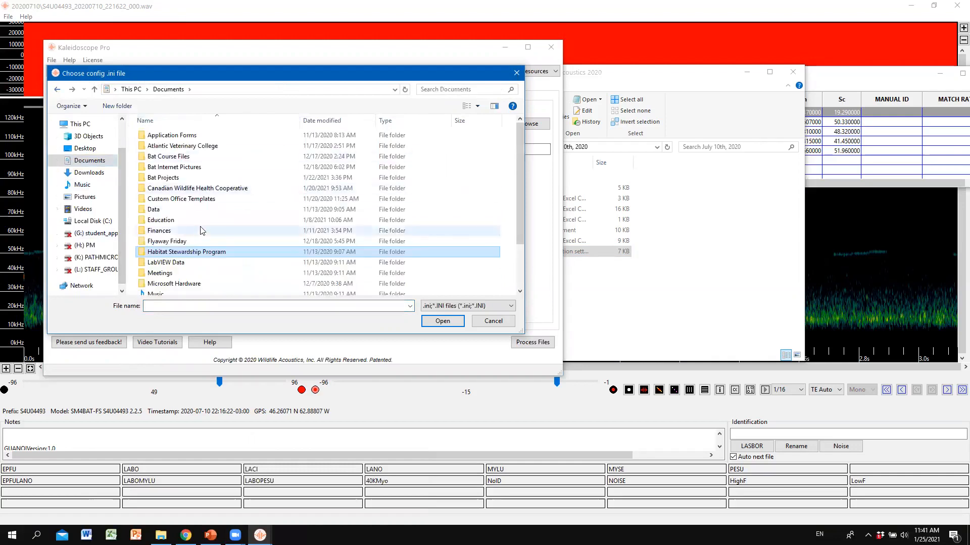
{"action": "double_click", "coordinate": [203, 178]}
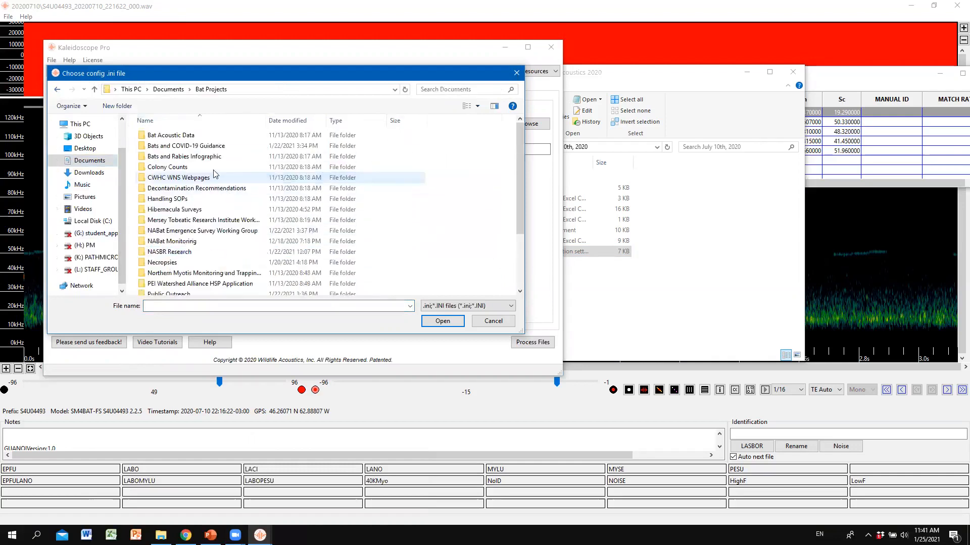
{"action": "double_click", "coordinate": [191, 242]}
{"action": "double_click", "coordinate": [198, 135]}
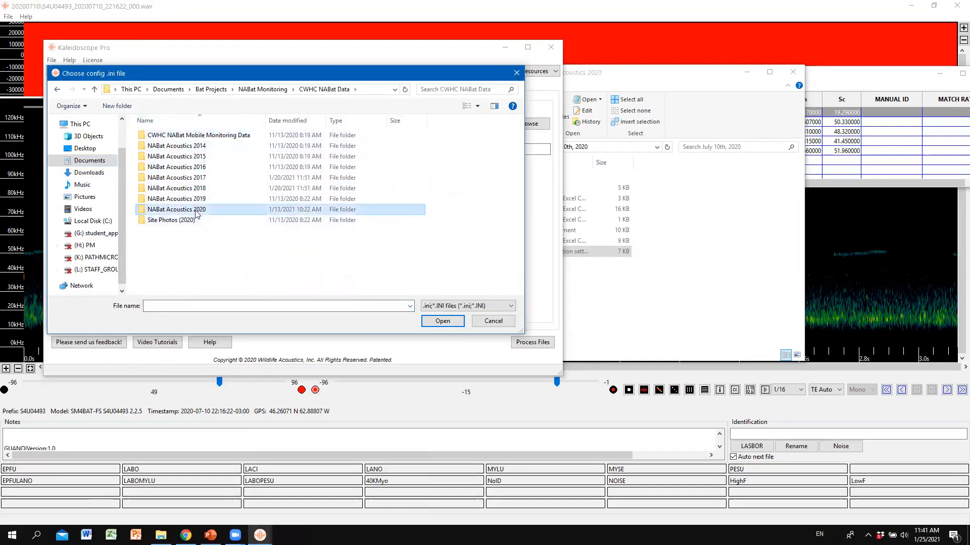
{"action": "double_click", "coordinate": [182, 210]}
{"action": "double_click", "coordinate": [167, 135]}
{"action": "double_click", "coordinate": [180, 137]}
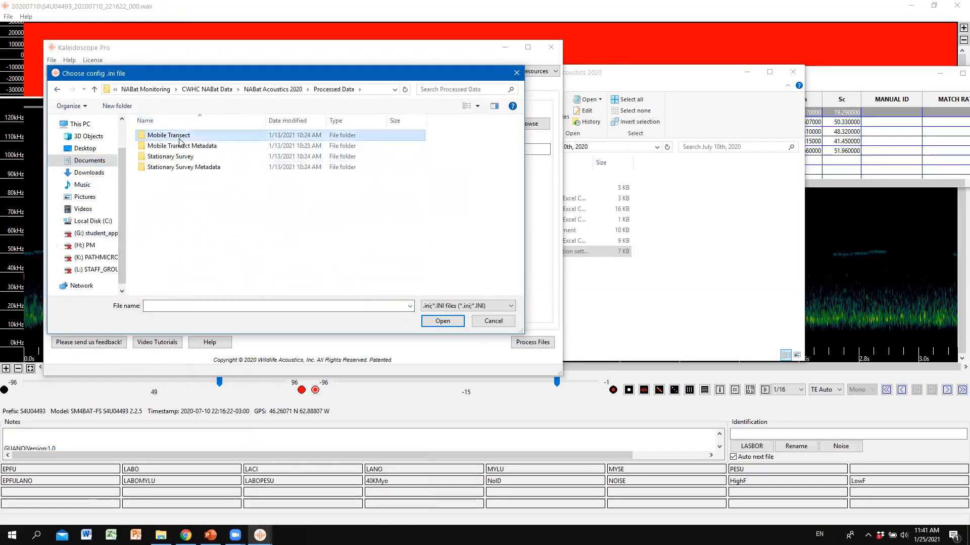
{"action": "double_click", "coordinate": [180, 138]}
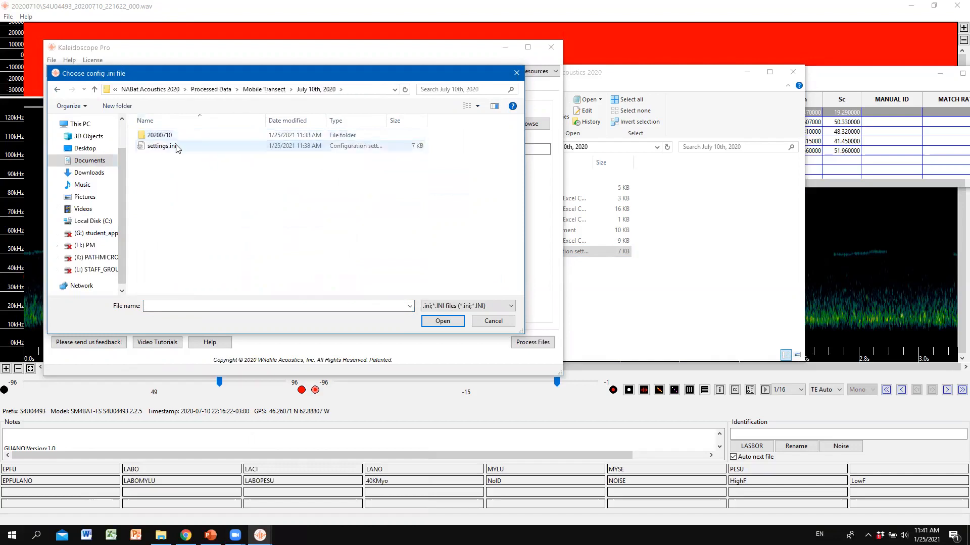
{"action": "left_click", "coordinate": [176, 146]}
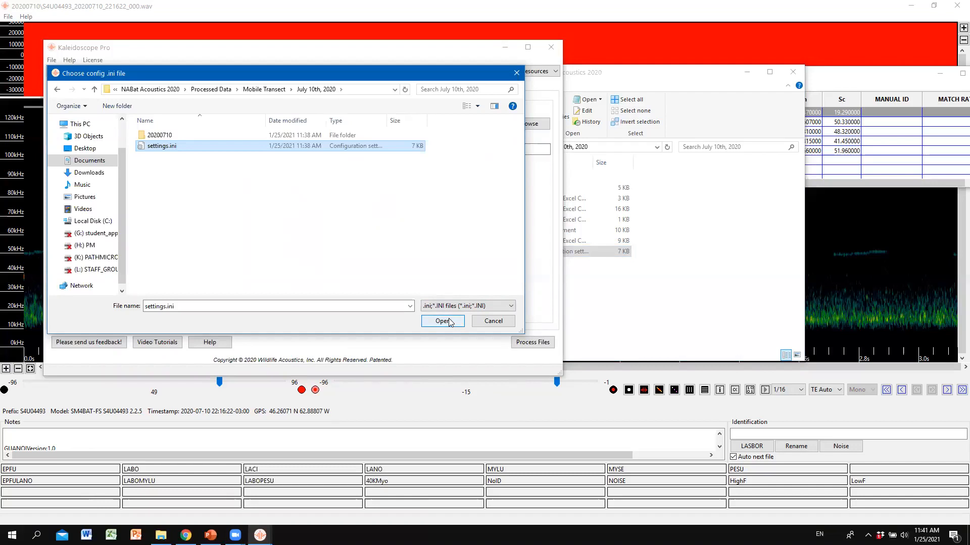
{"action": "left_click", "coordinate": [488, 323]}
Return to the July 10th, 2020 folder in File Explorer and open meta.csv in Excel
{"action": "left_click", "coordinate": [629, 287]}
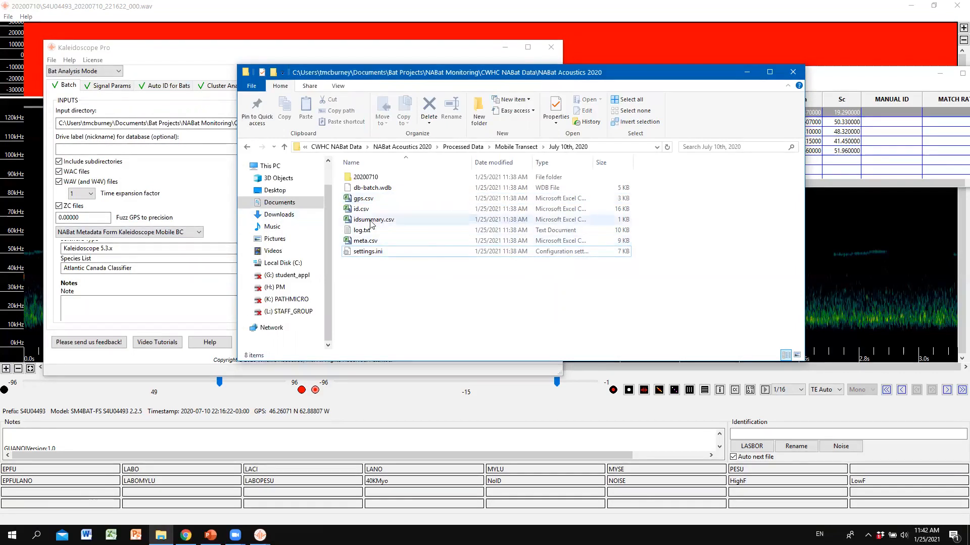
{"action": "left_click", "coordinate": [353, 242]}
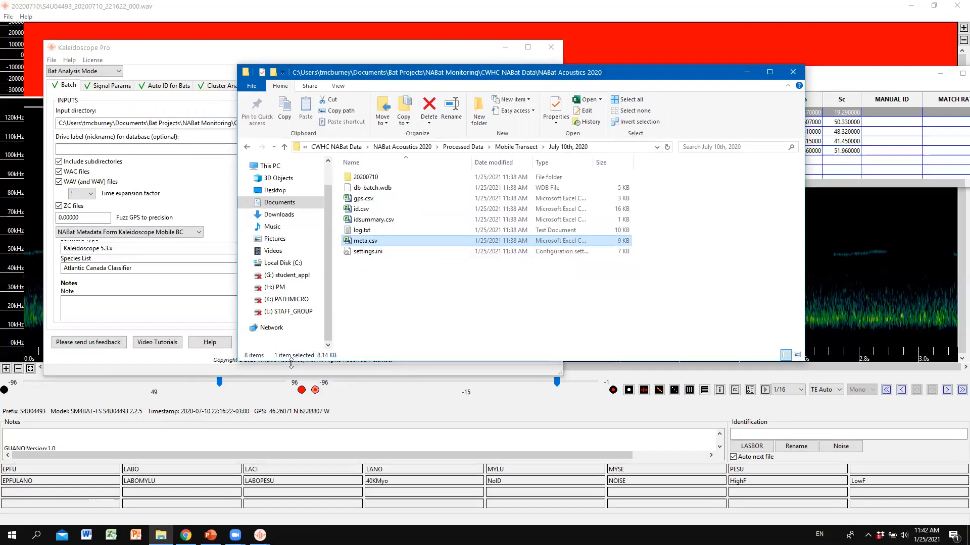
{"action": "double_click", "coordinate": [383, 242]}
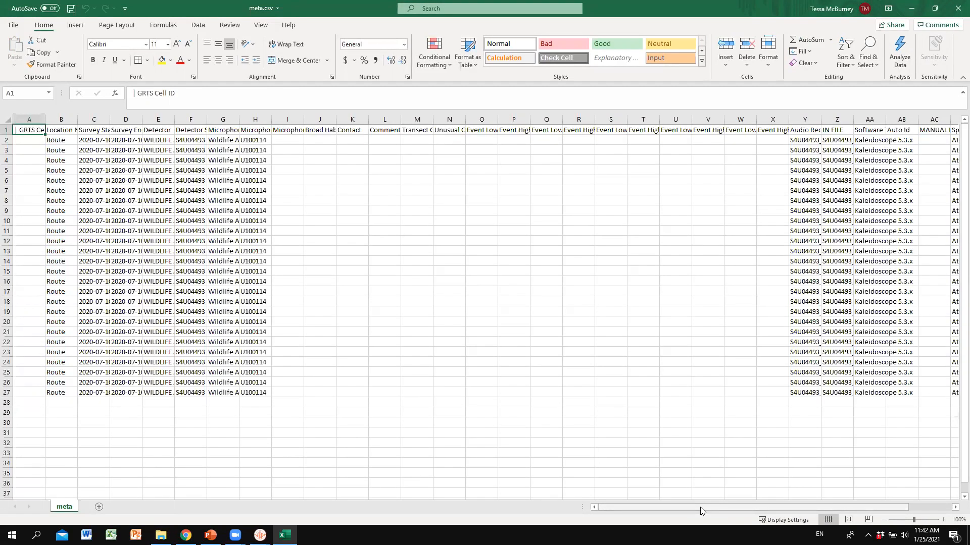
Fit the Location Name, Survey Start Time and Survey End Time columns of meta.csv to their contents
{"action": "double_click", "coordinate": [78, 120]}
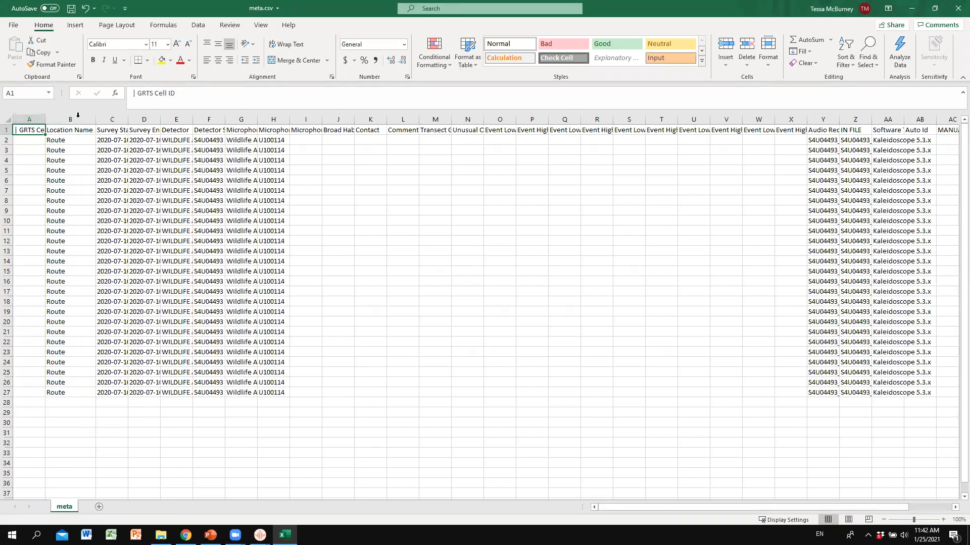
{"action": "double_click", "coordinate": [130, 118]}
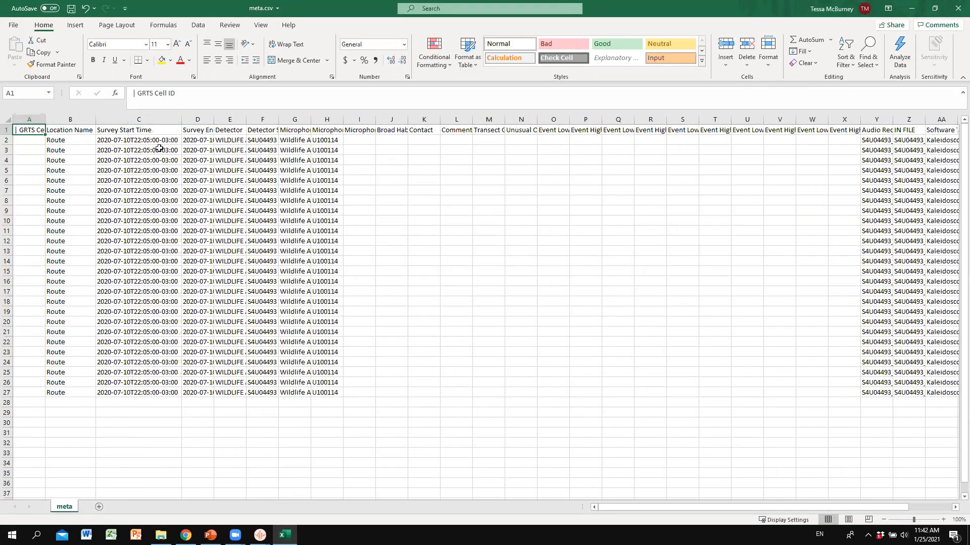
{"action": "double_click", "coordinate": [214, 120]}
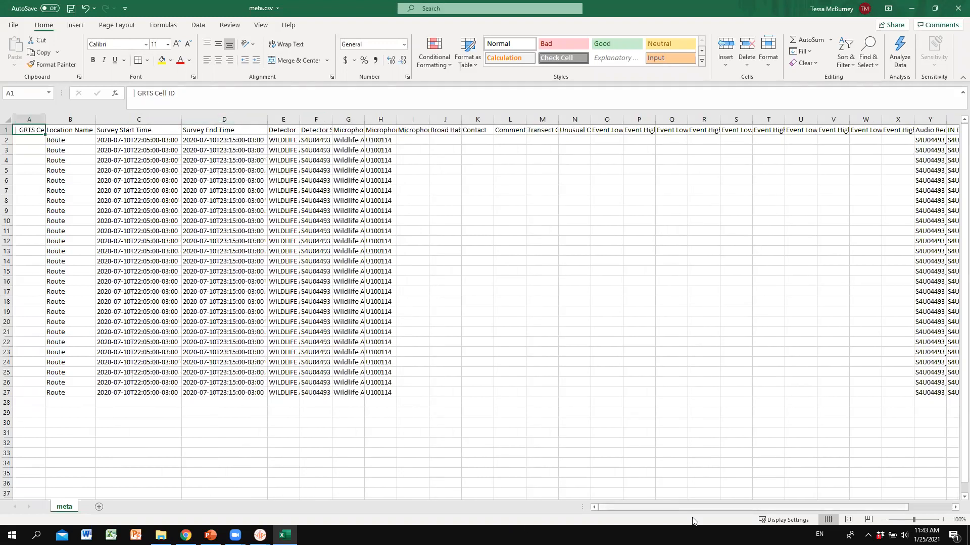
Fit the Audio Recording Name, MANUAL ID and Species List columns of meta.csv to their contents
{"action": "left_click_drag", "start_coordinate": [683, 507], "coordinate": [727, 507]}
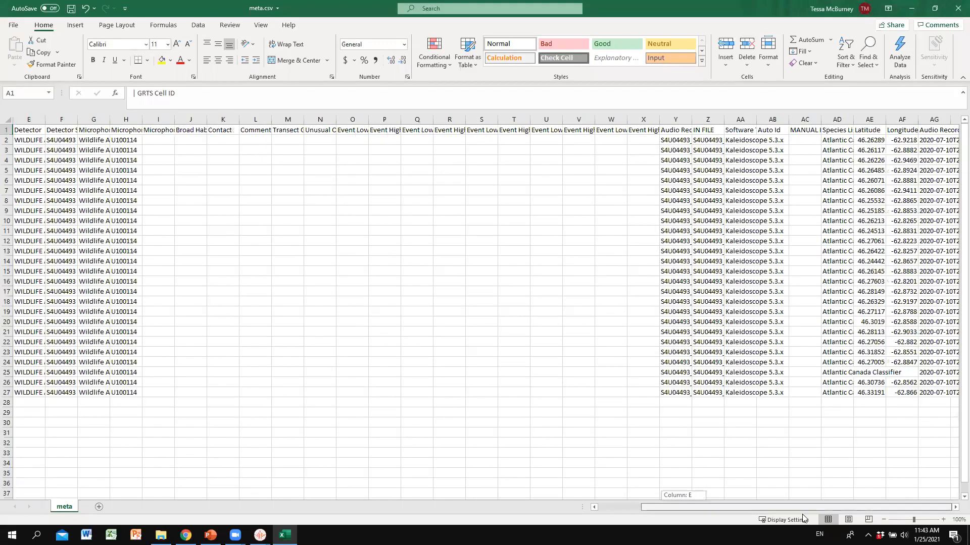
{"action": "double_click", "coordinate": [691, 119]}
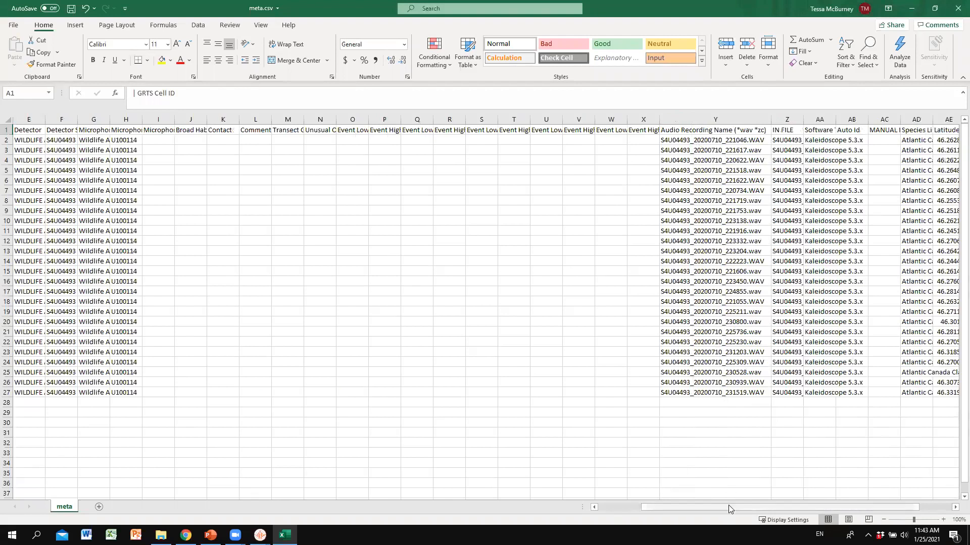
{"action": "left_click_drag", "start_coordinate": [728, 507], "coordinate": [813, 508]}
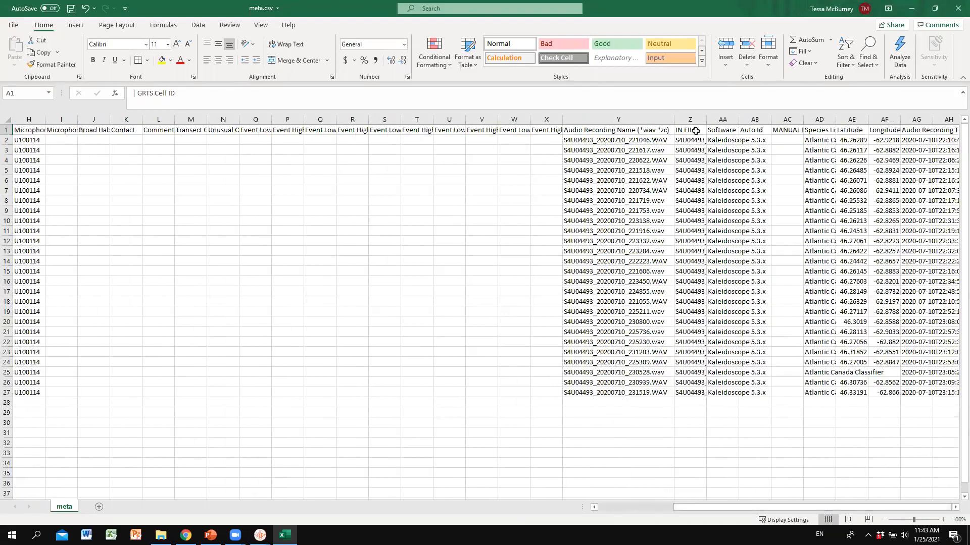
{"action": "double_click", "coordinate": [803, 120]}
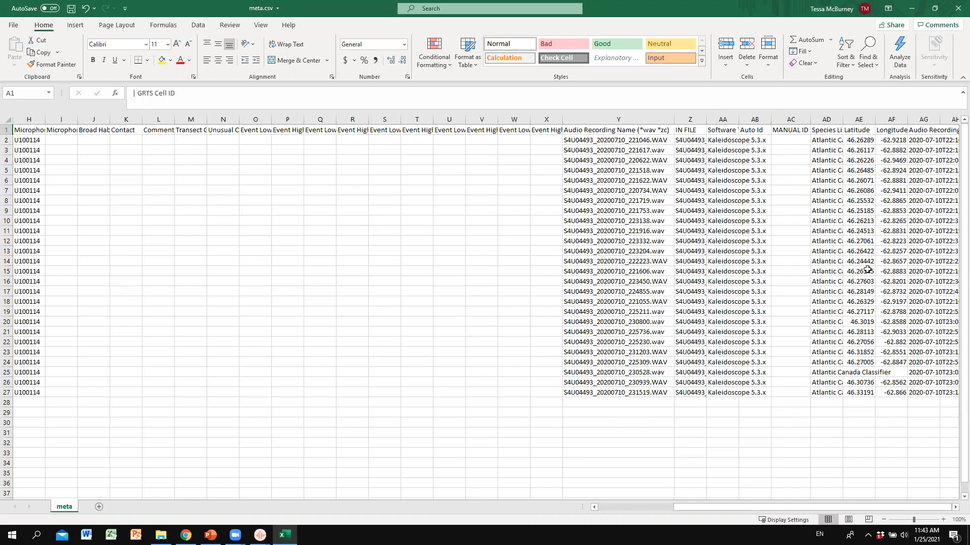
{"action": "double_click", "coordinate": [842, 119]}
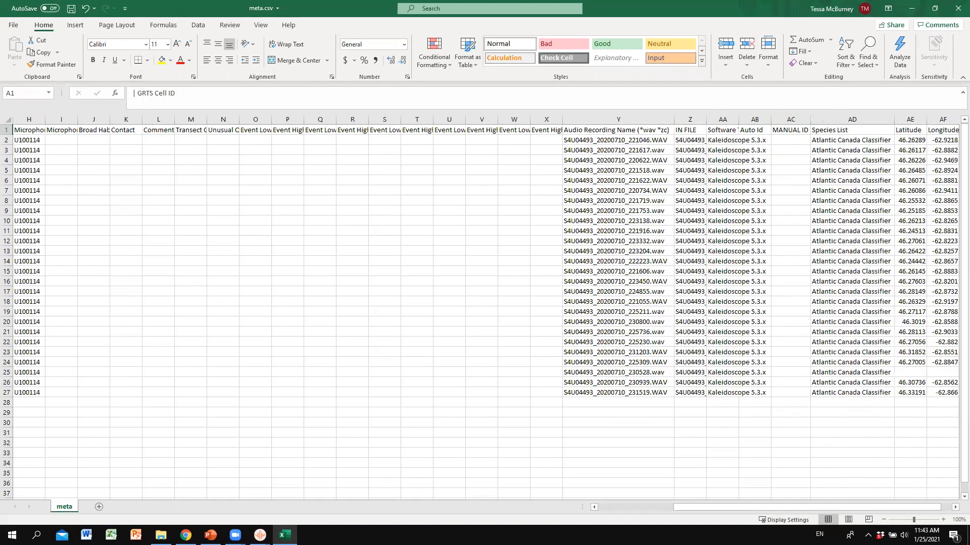
{"action": "left_click_drag", "start_coordinate": [744, 507], "coordinate": [814, 508]}
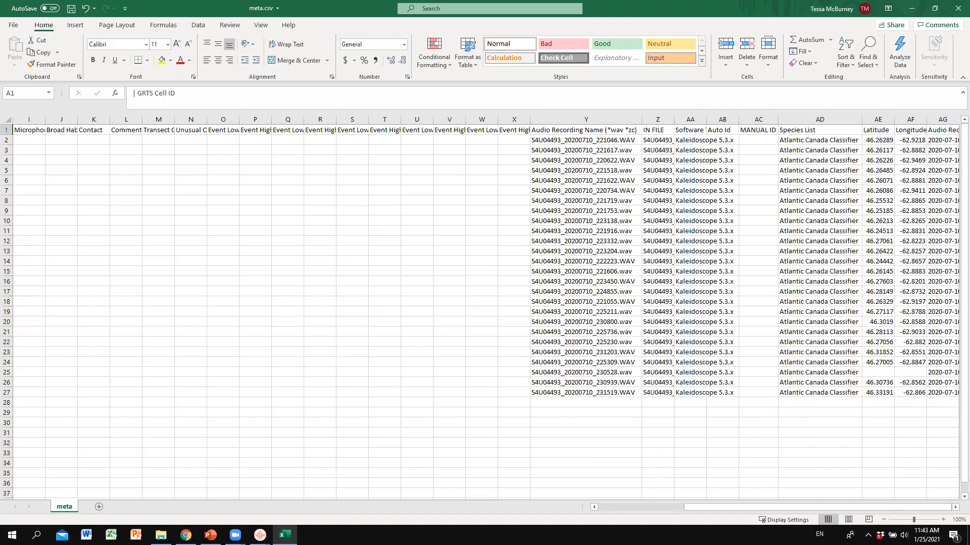
Close meta.csv and return to the July 10th, 2020 folder in File Explorer
{"action": "left_click", "coordinate": [210, 535]}
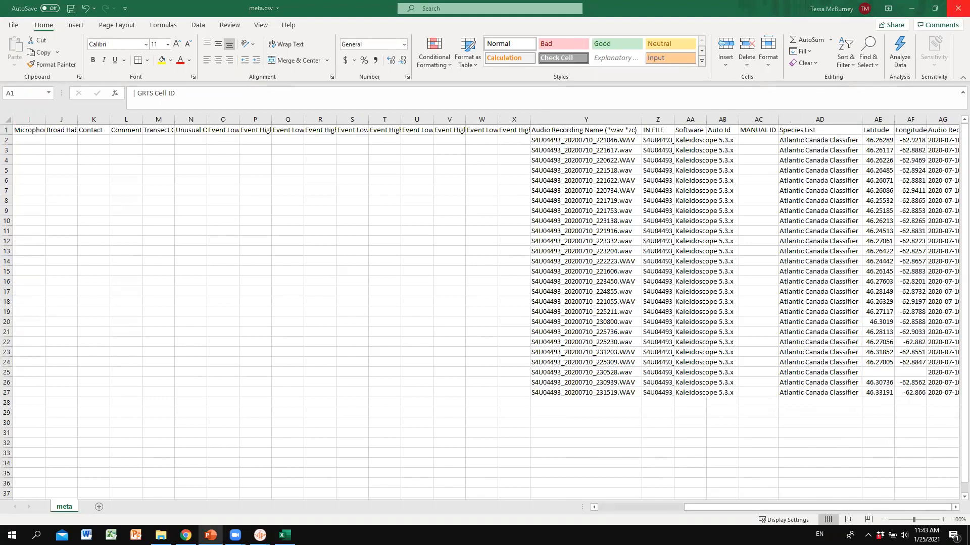
{"action": "left_click", "coordinate": [161, 535]}
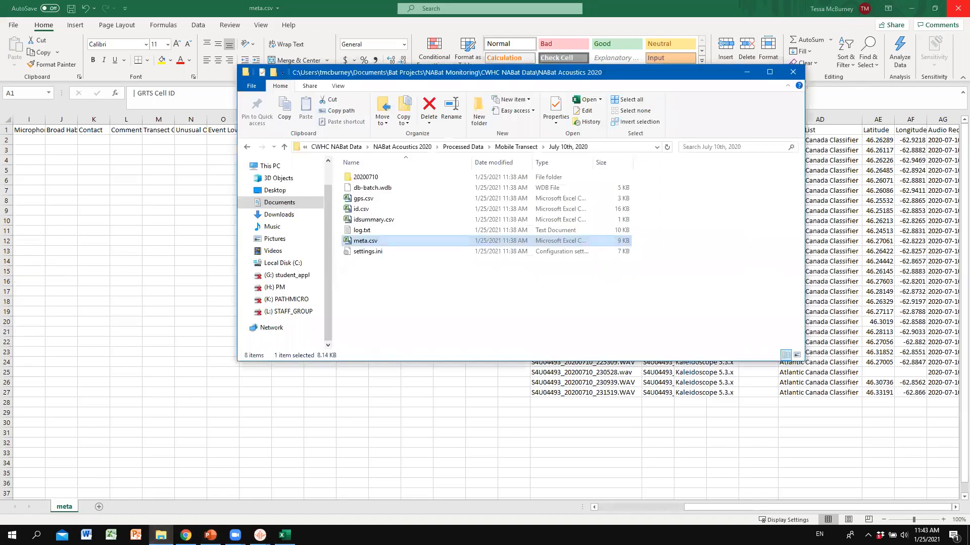
{"action": "key", "text": "alt+Tab"}
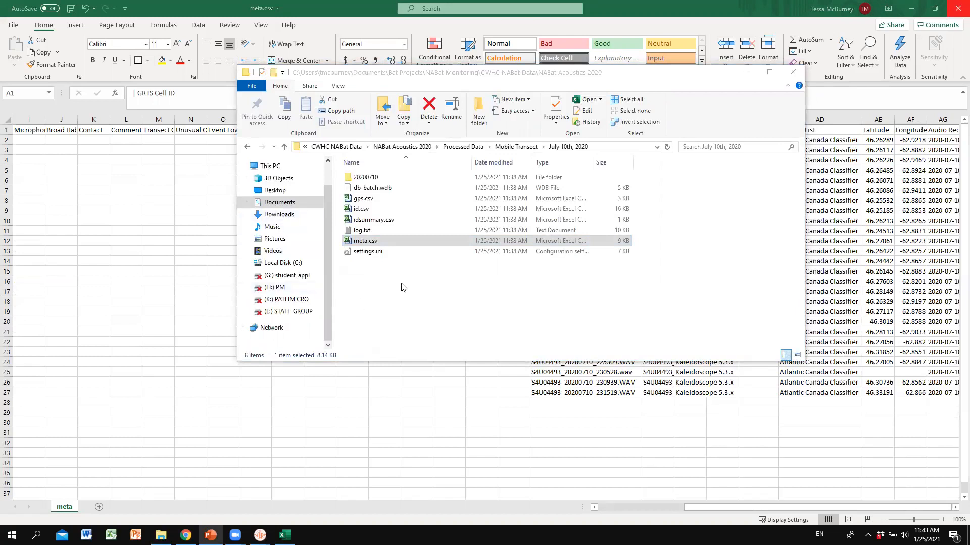
{"action": "left_click", "coordinate": [958, 8]}
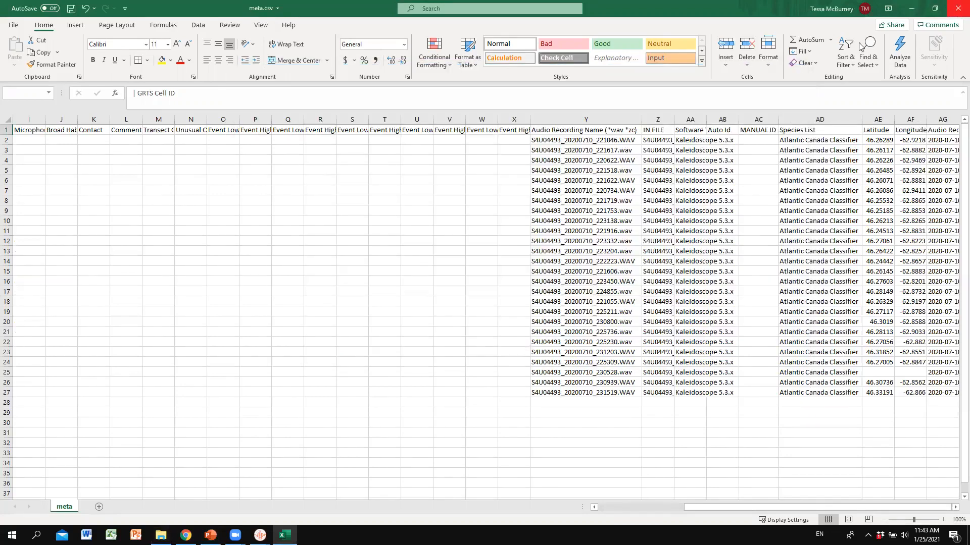
{"action": "left_click", "coordinate": [484, 280]}
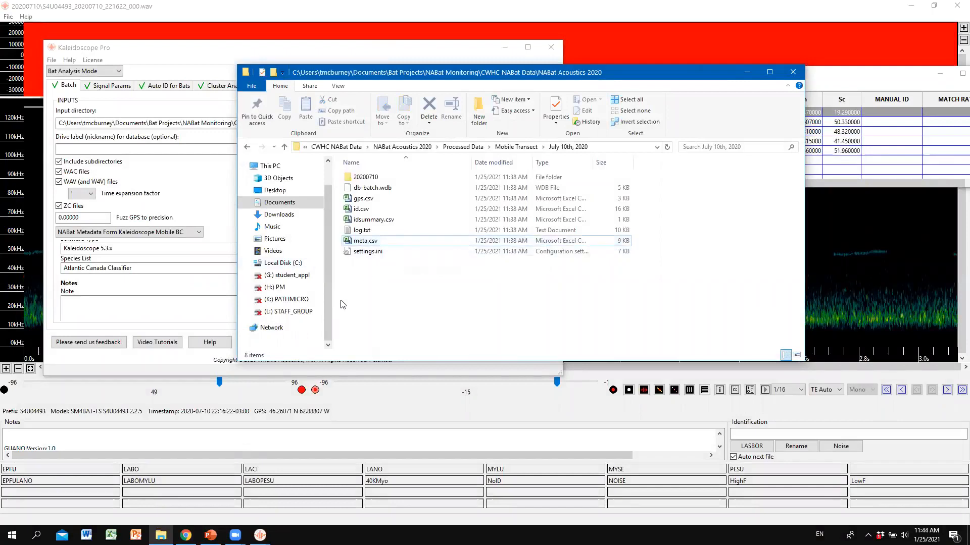
Open id.csv in Excel and fit its DATE column so the full dates show
{"action": "left_click", "coordinate": [390, 208]}
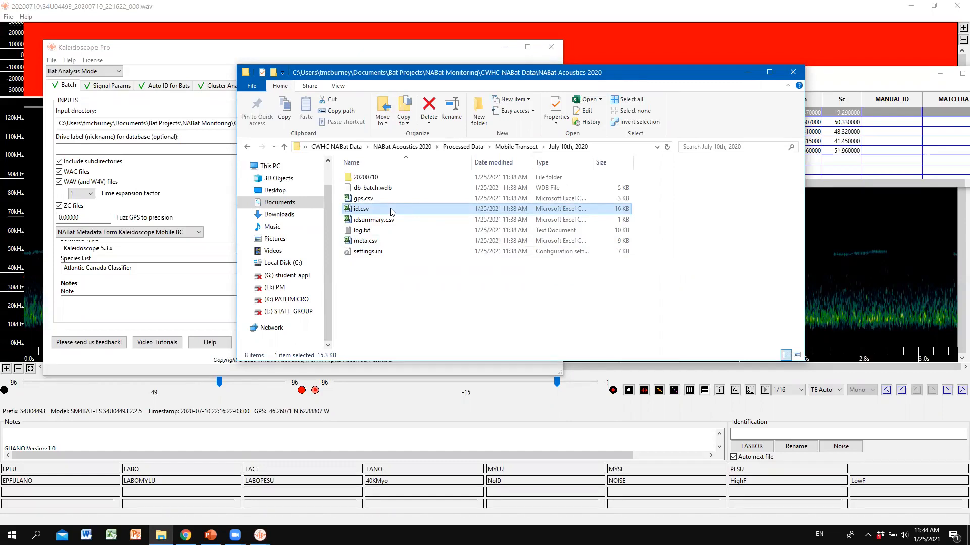
{"action": "double_click", "coordinate": [390, 210]}
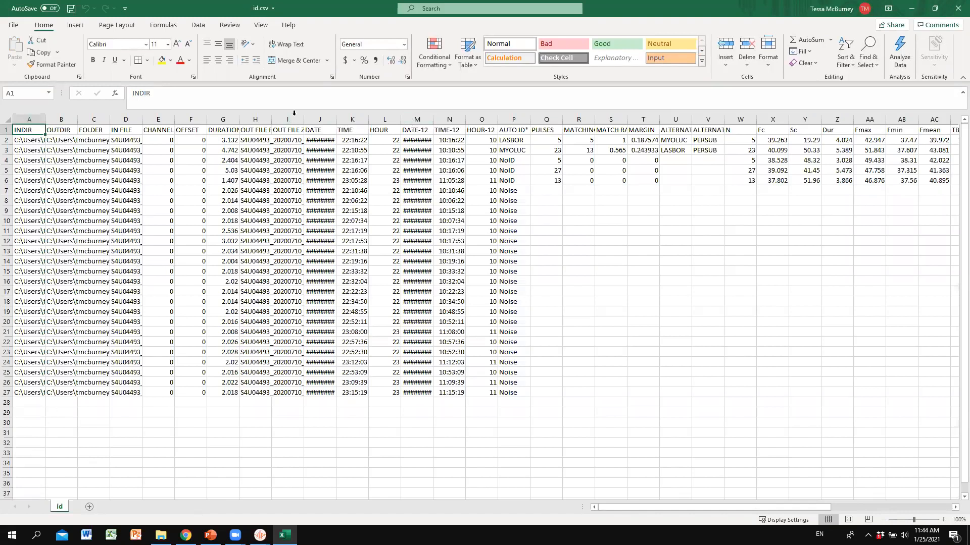
{"action": "double_click", "coordinate": [336, 119]}
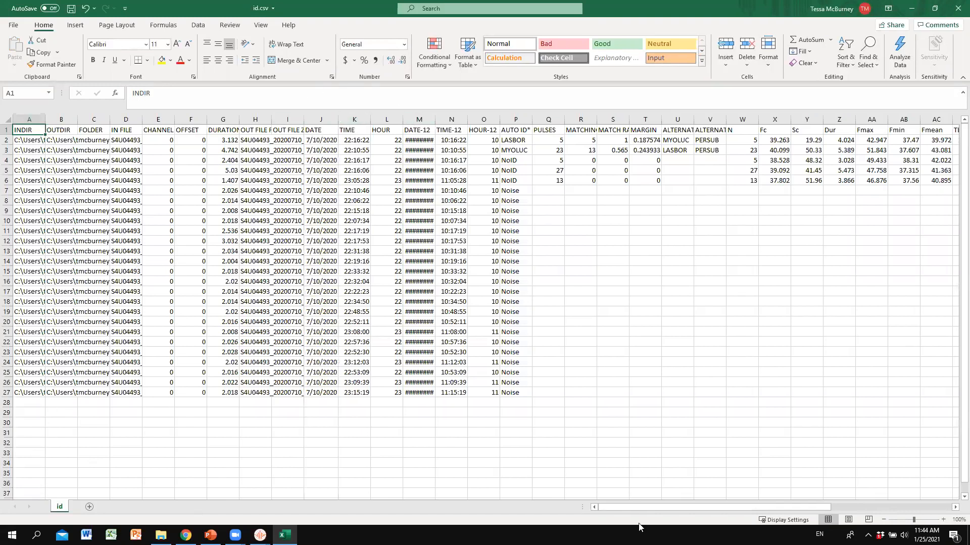
Examine the auto ID and call parameter columns of id.csv and fit the MANUAL ID column to its heading
{"action": "left_click_drag", "start_coordinate": [638, 505], "coordinate": [687, 508]}
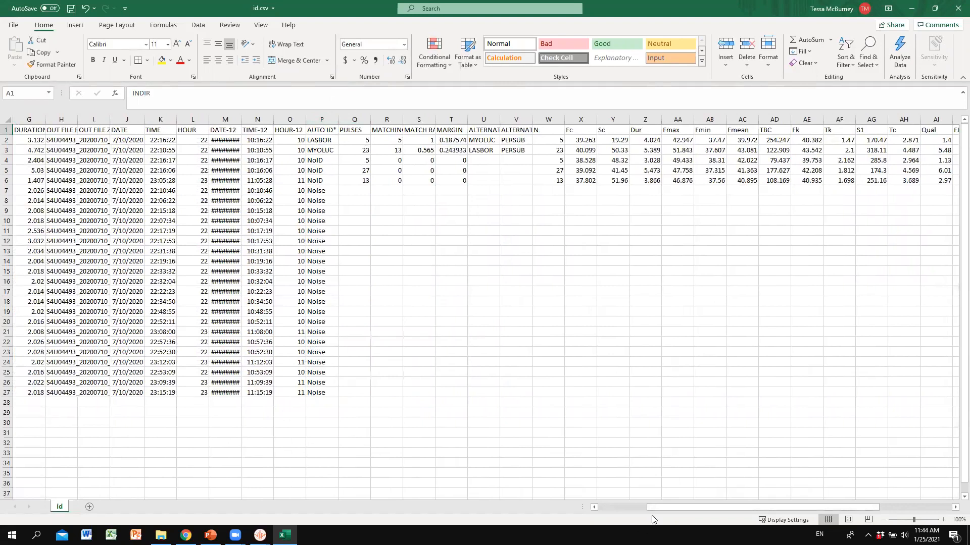
{"action": "left_click_drag", "start_coordinate": [655, 508], "coordinate": [711, 513]}
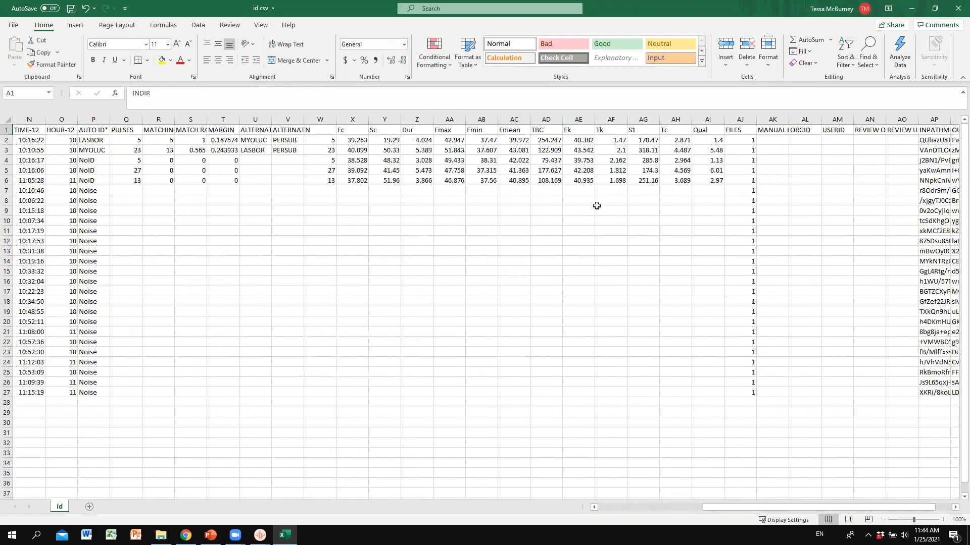
{"action": "double_click", "coordinate": [788, 119]}
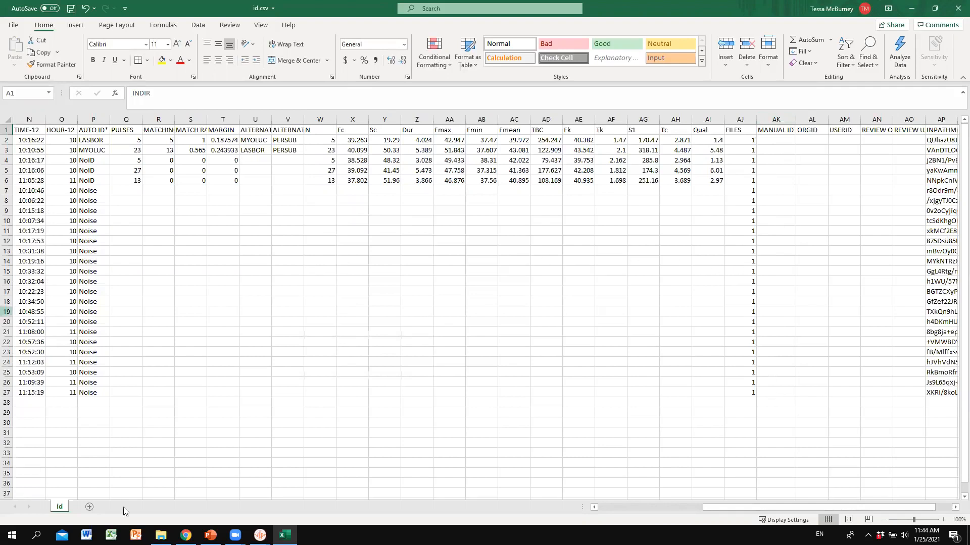
Open idsummary.csv from the July 10th, 2020 folder to view its species ID and presence summary
{"action": "left_click", "coordinate": [160, 535]}
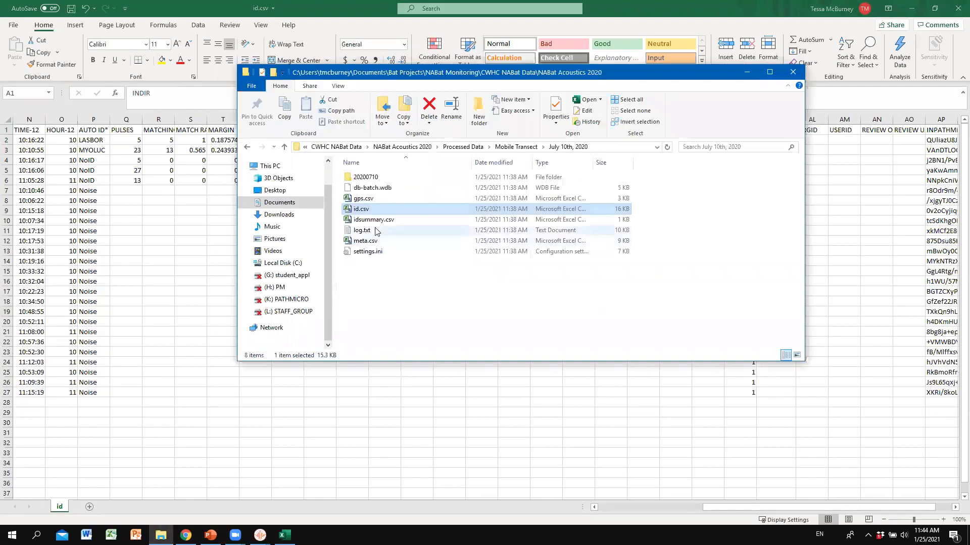
{"action": "left_click_drag", "start_coordinate": [399, 207], "coordinate": [400, 223]}
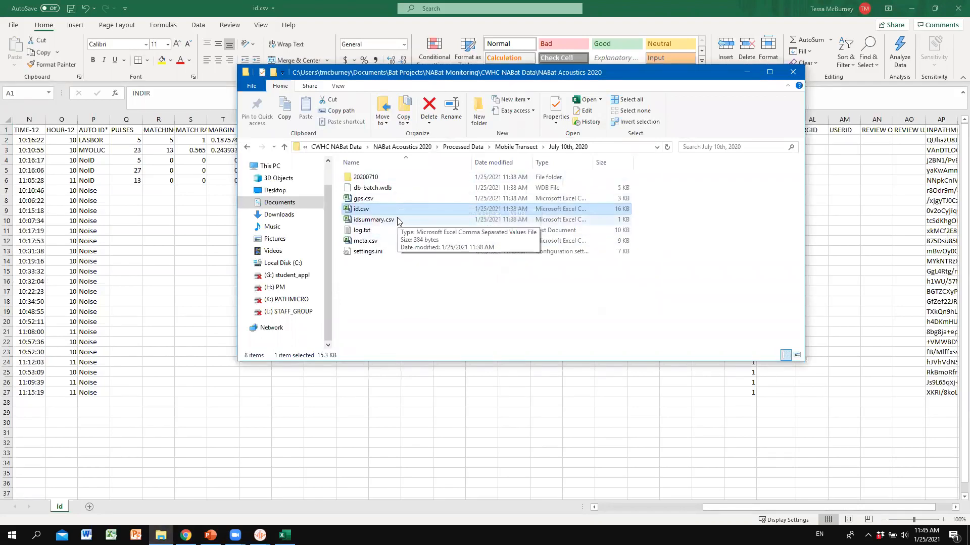
{"action": "double_click", "coordinate": [397, 221]}
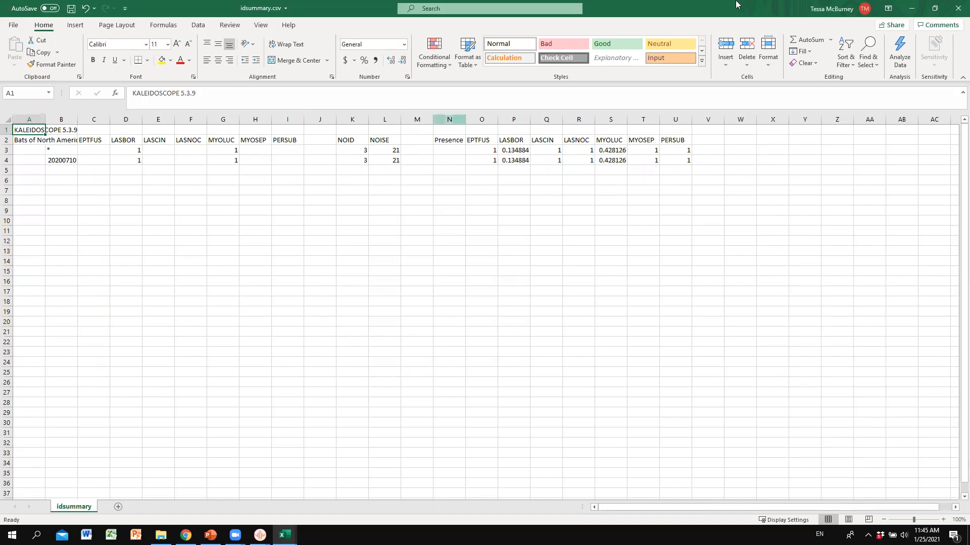
Close idsummary.csv and id.csv without saving changes, and switch to the PowerPoint presentation
{"action": "left_click", "coordinate": [953, 8]}
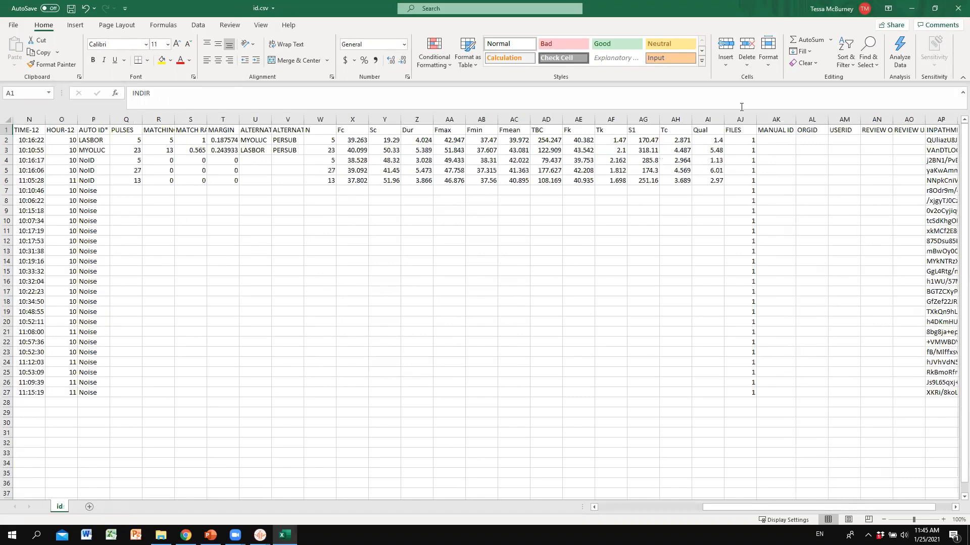
{"action": "left_click", "coordinate": [953, 7]}
{"action": "left_click", "coordinate": [496, 277]}
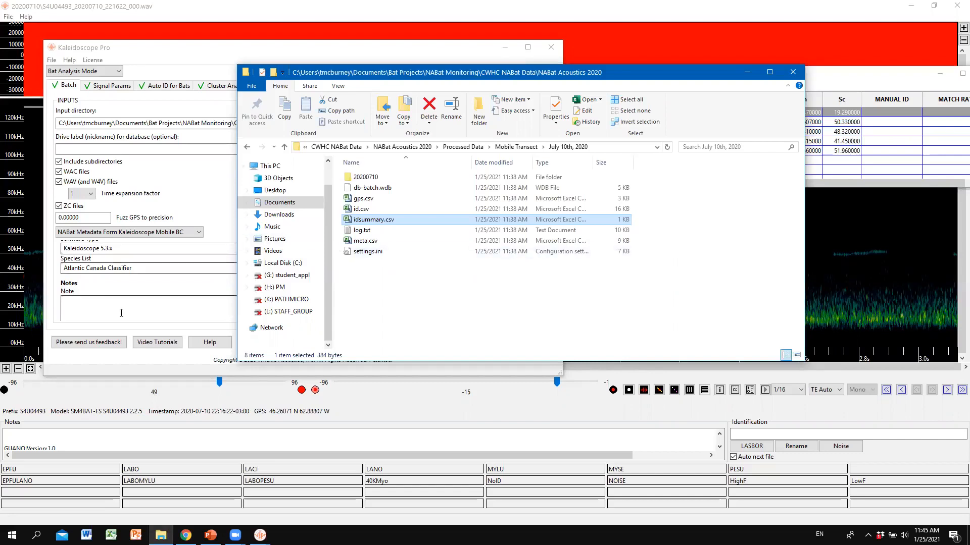
{"action": "key", "text": "alt+Tab"}
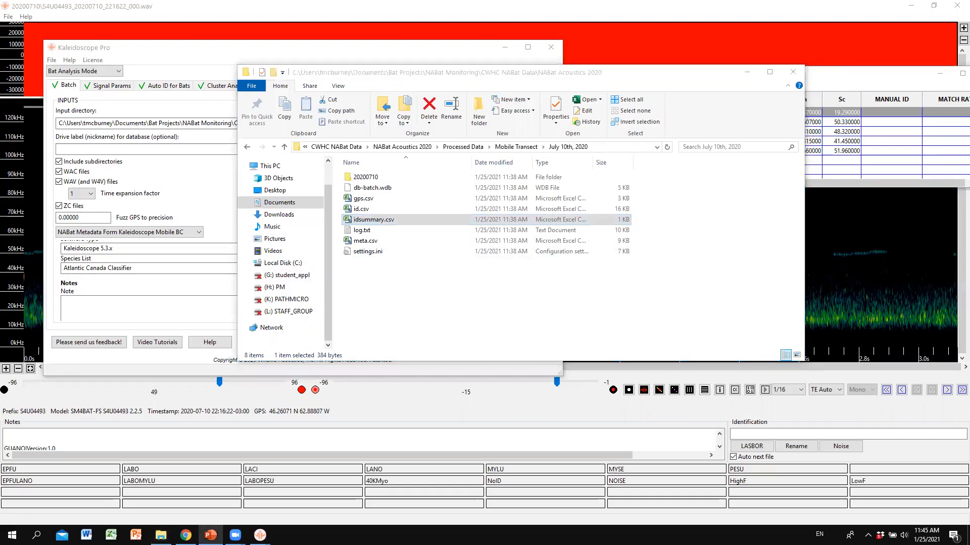